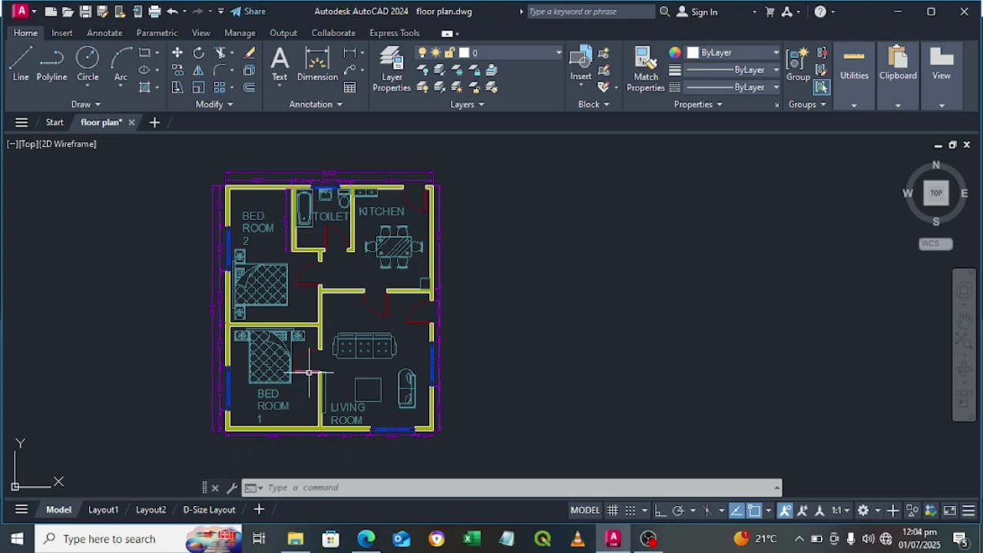
# - Split the model space into two side-by-side viewports using the Two: Vertical standard configuration
pyautogui.moveTo(311, 372)
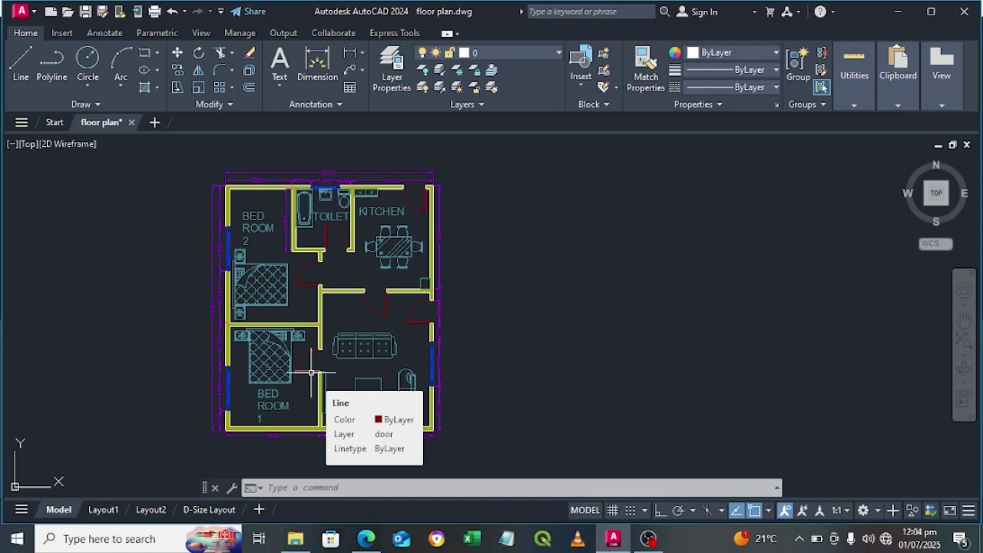
pyautogui.write('v')
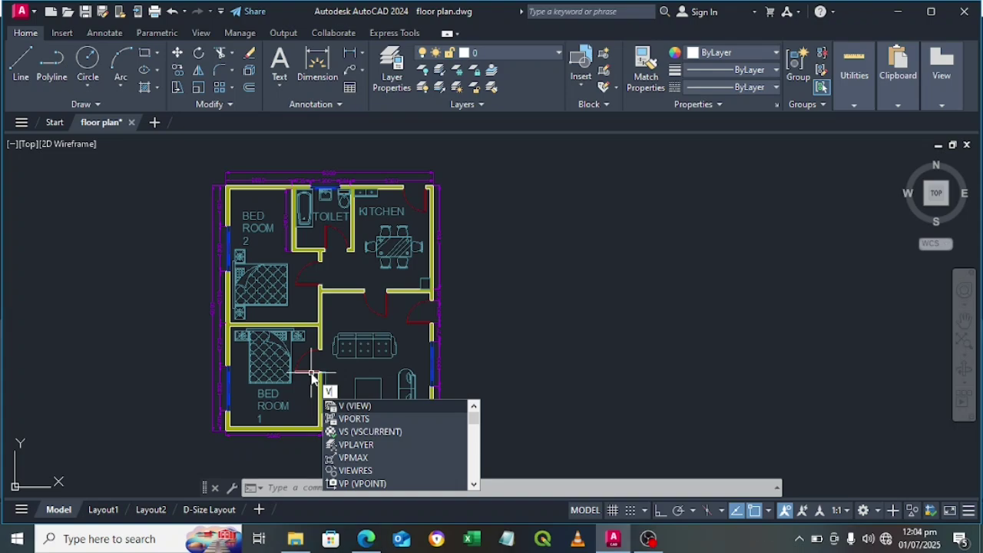
pyautogui.write('ie')
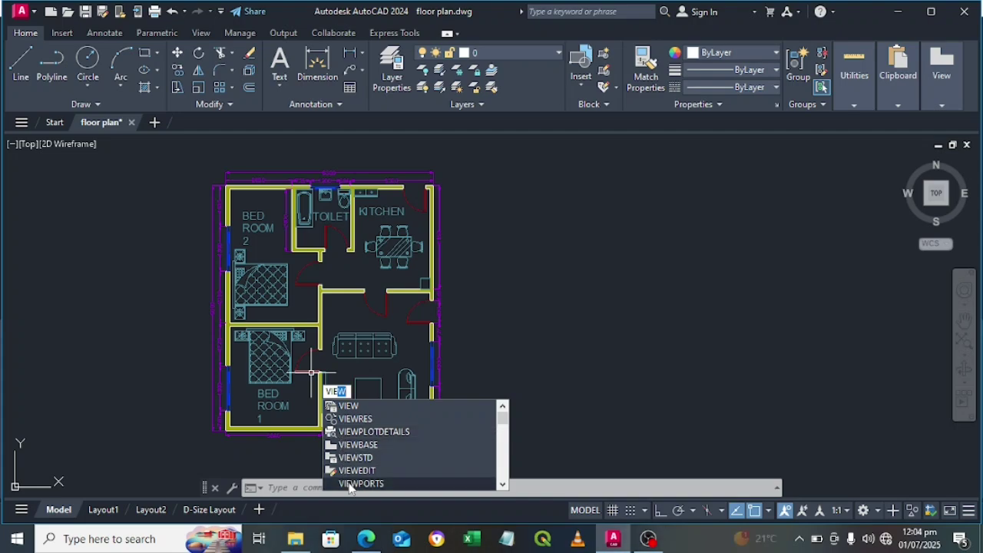
pyautogui.press('Escape')
pyautogui.write('viewports')
pyautogui.press('Return')
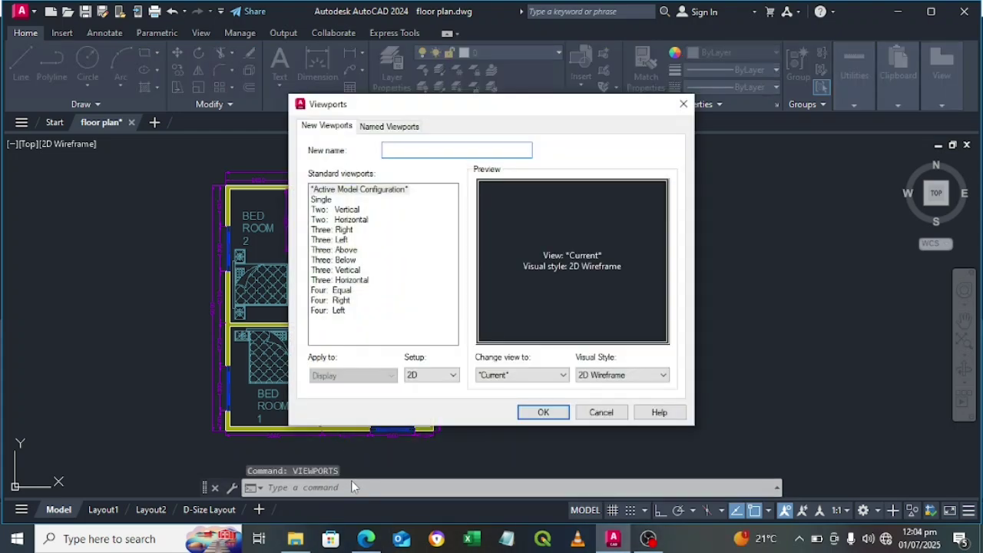
pyautogui.click(335, 209)
pyautogui.click(339, 220)
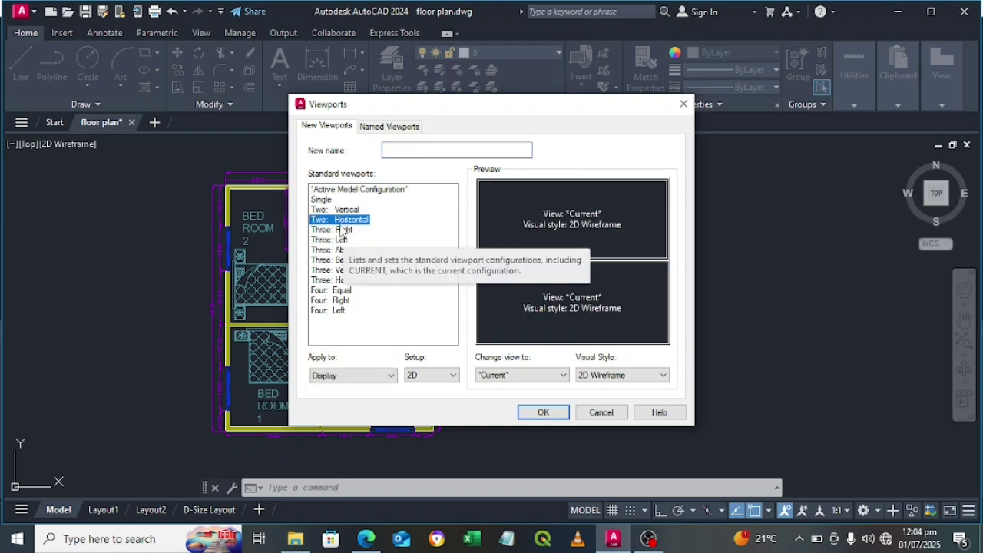
pyautogui.click(342, 209)
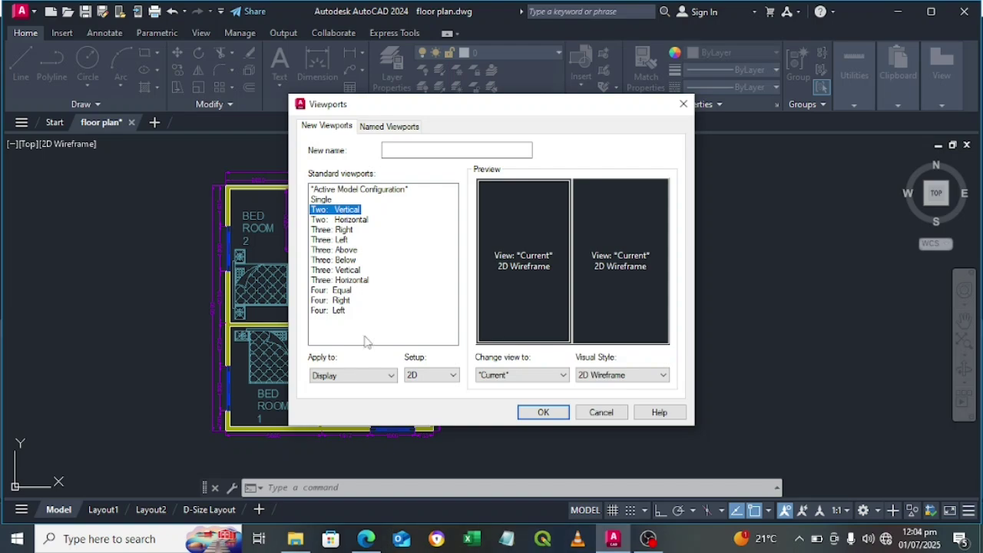
pyautogui.click(524, 415)
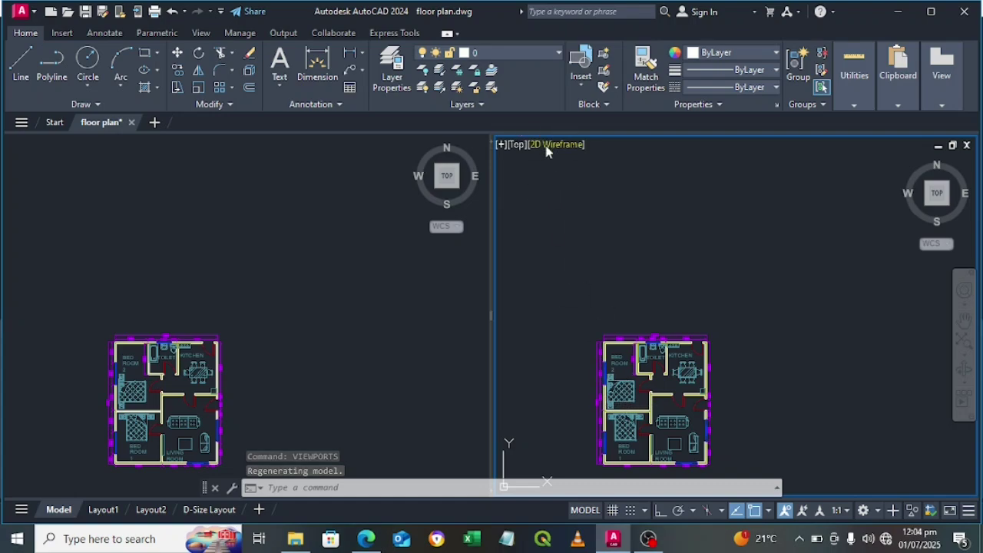
# - Set the active viewport to the Shades of Gray visual style and the SE Isometric view
pyautogui.moveTo(626, 385); pyautogui.dragTo(631, 308, button='middle')
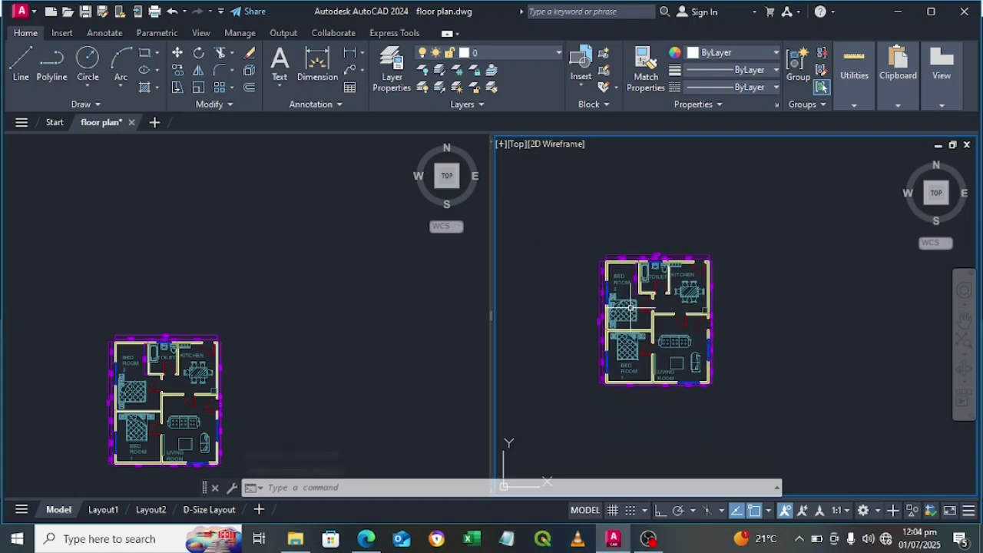
pyautogui.click(543, 147)
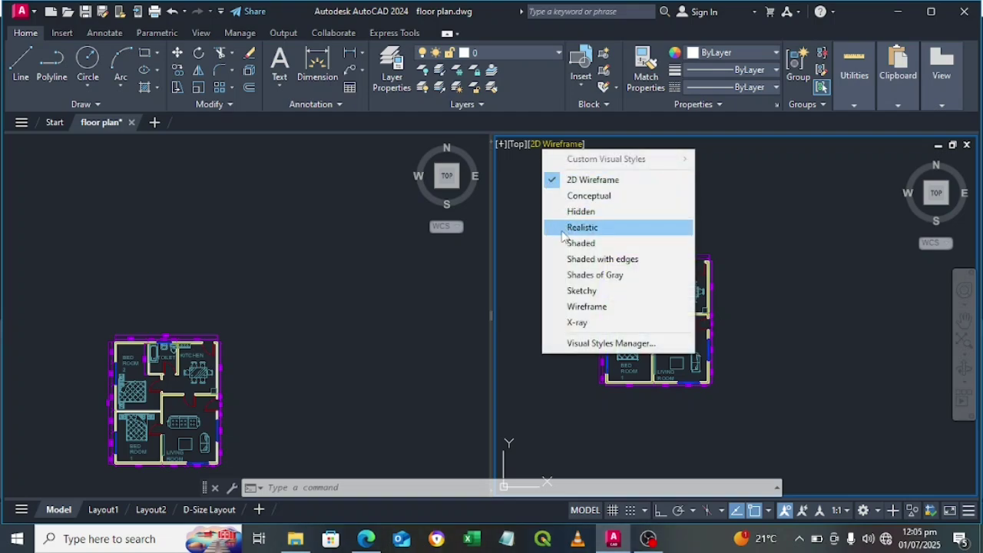
pyautogui.click(568, 276)
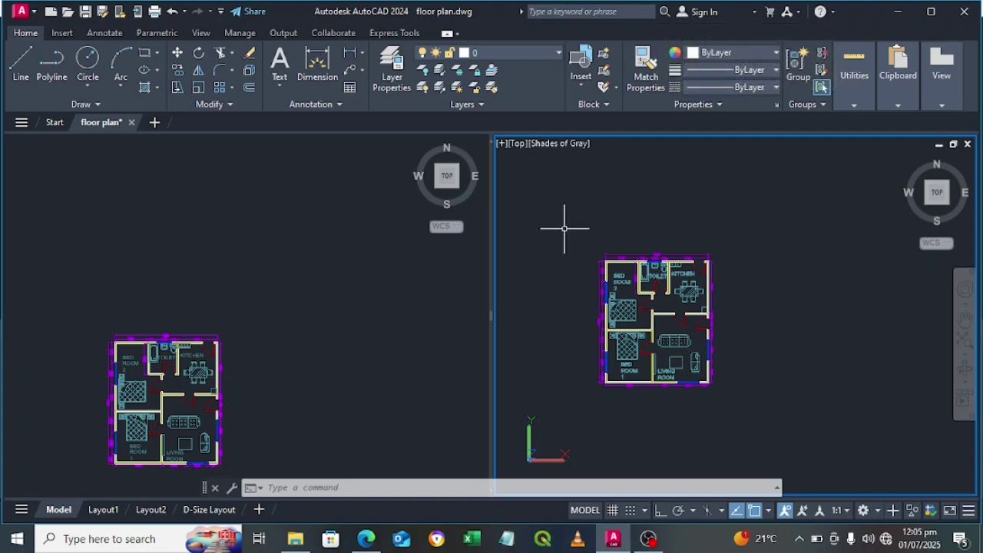
pyautogui.click(518, 144)
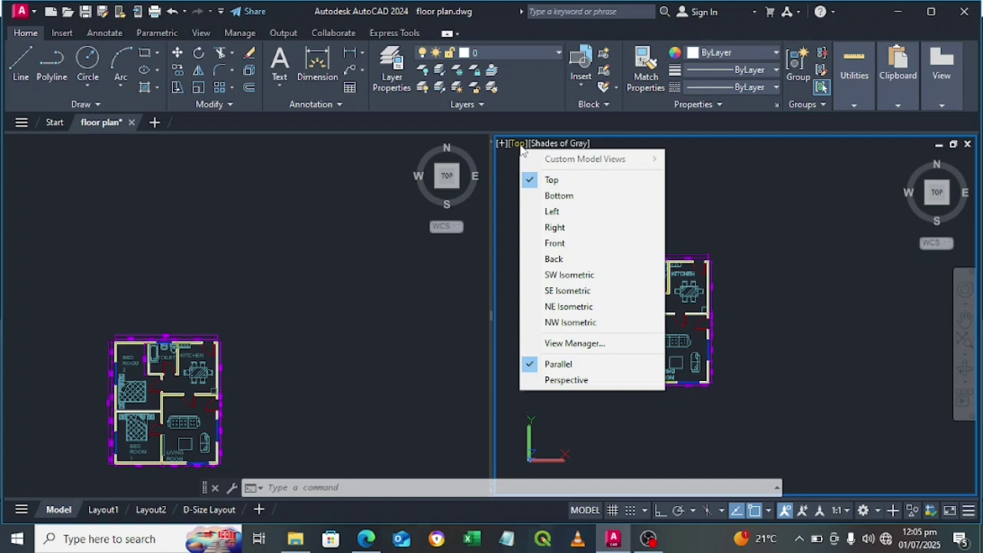
pyautogui.click(546, 294)
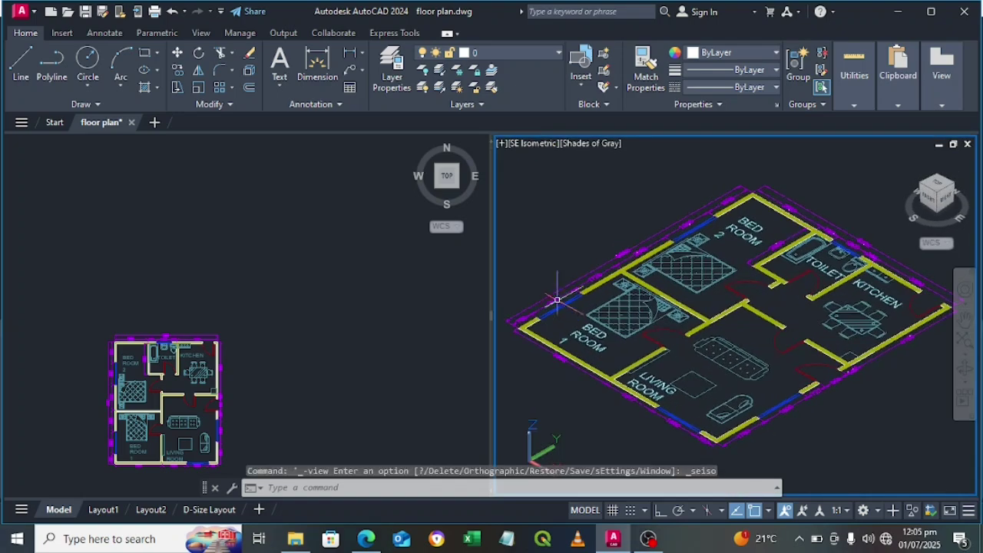
pyautogui.scroll(-3, 670, 328)
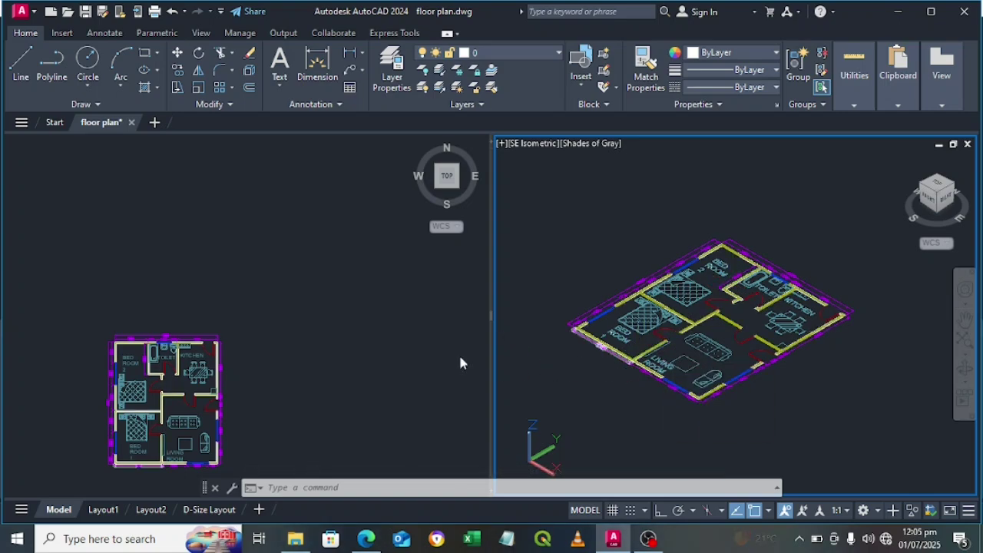
# - Start a Polysolid in the 2D Wireframe plan viewport and set its height to 3000
pyautogui.click(311, 331)
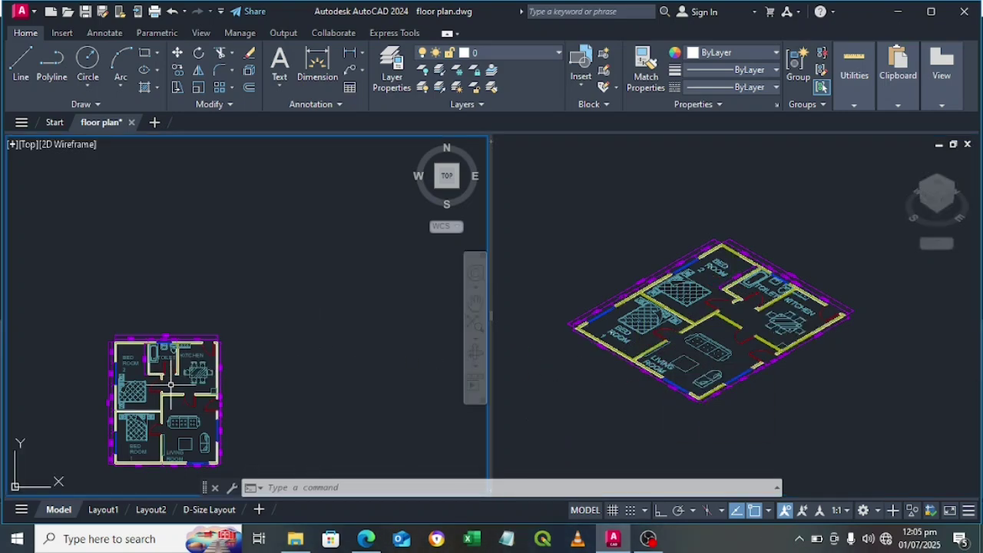
pyautogui.moveTo(171, 384); pyautogui.dragTo(224, 311, button='middle')
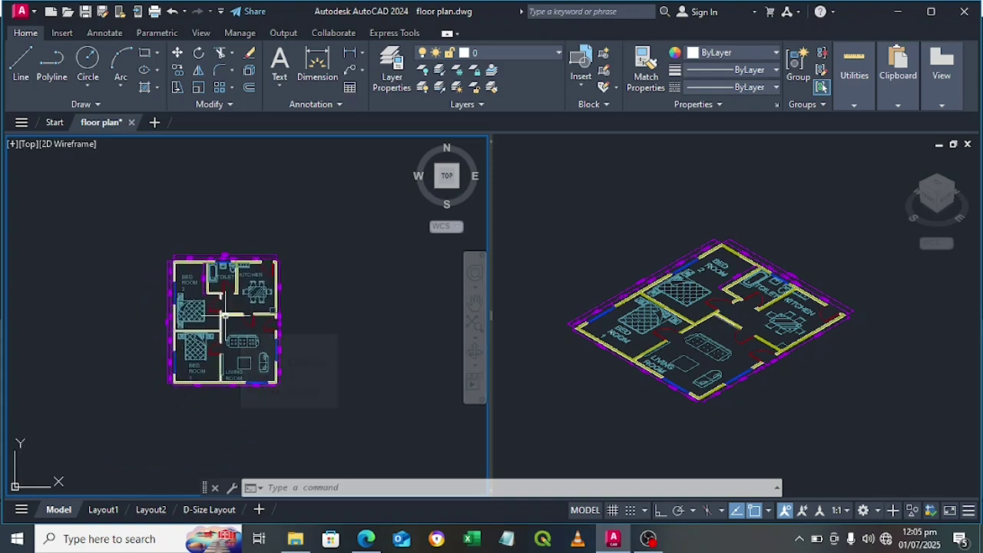
pyautogui.scroll(2, 224, 315)
pyautogui.moveTo(218, 339); pyautogui.dragTo(265, 309, button='middle')
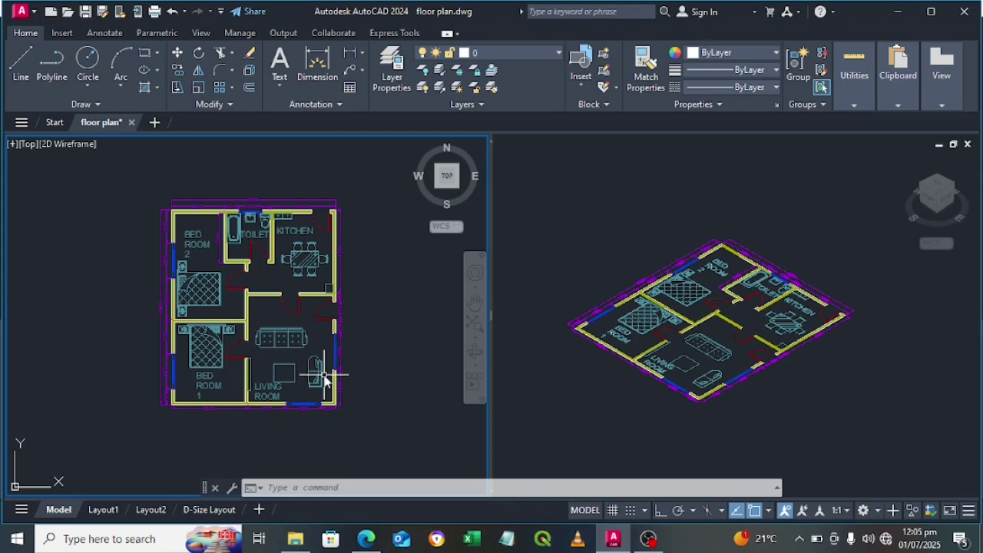
pyautogui.write('PO')
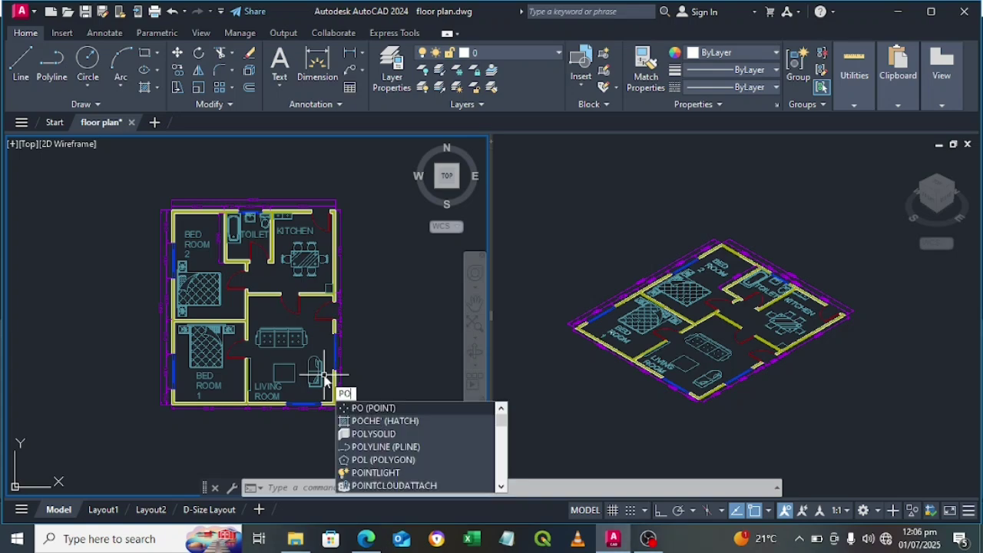
pyautogui.click(373, 434)
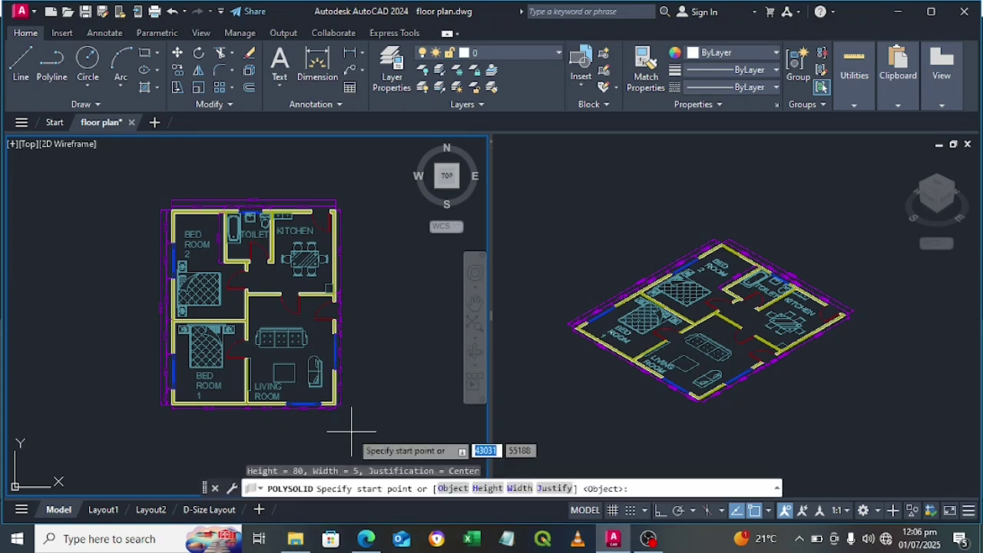
pyautogui.click(487, 489)
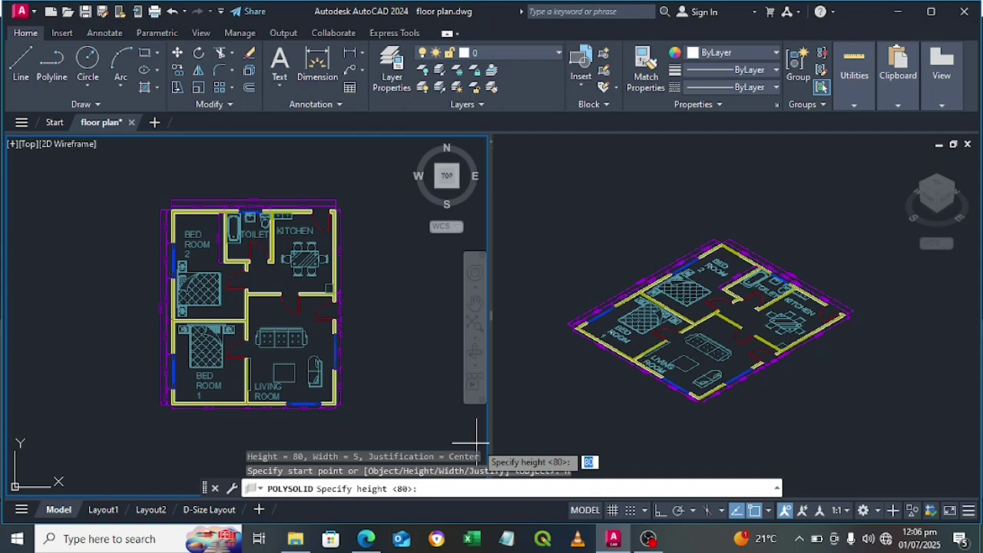
pyautogui.write('3')
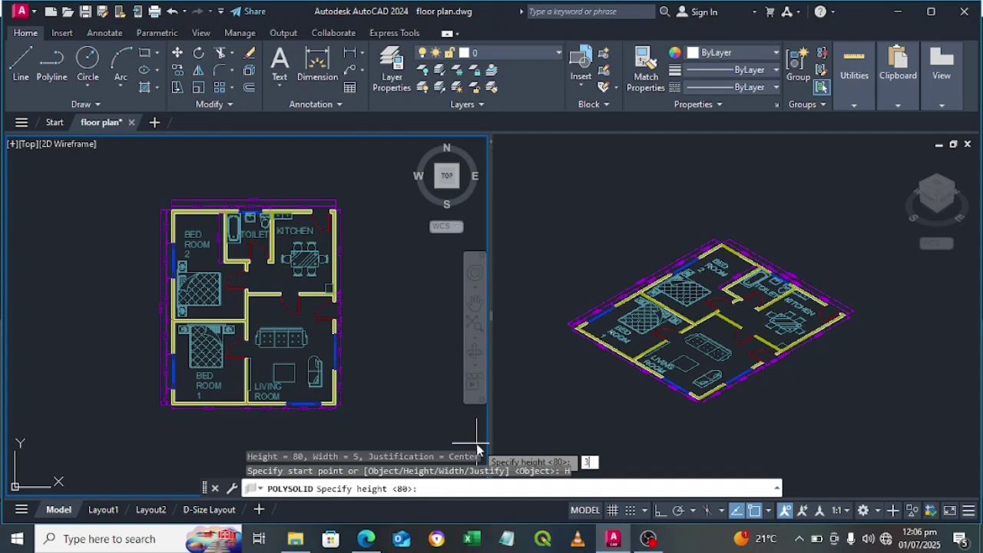
pyautogui.write('000')
pyautogui.press('Return')
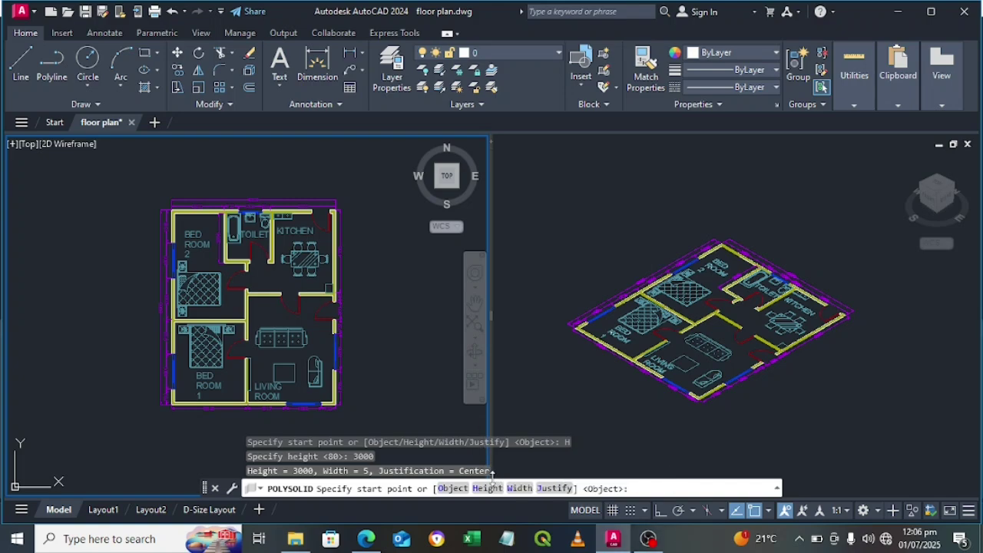
# - Set the polysolid's width to 150 and its justification to Left
pyautogui.doubleClick(517, 488)
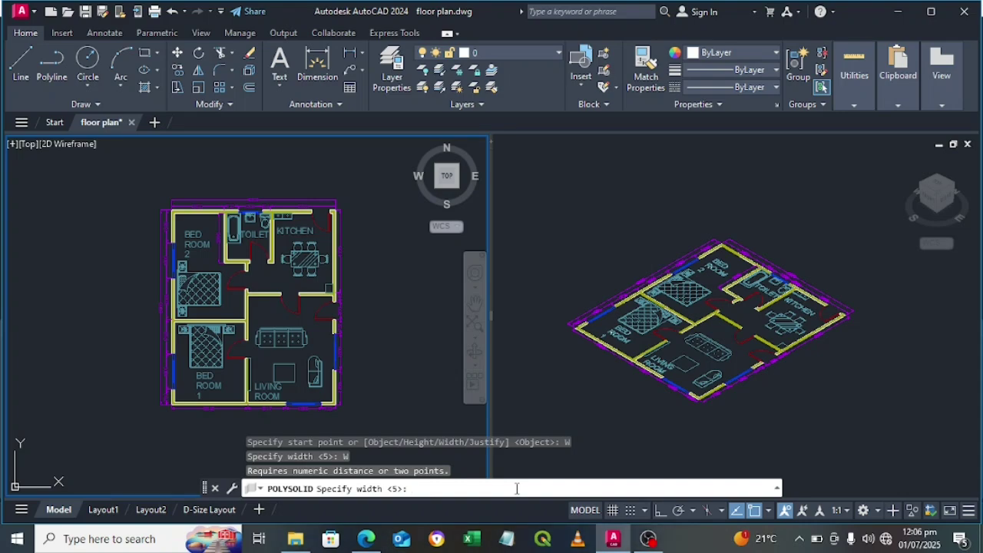
pyautogui.write('150')
pyautogui.press('Return')
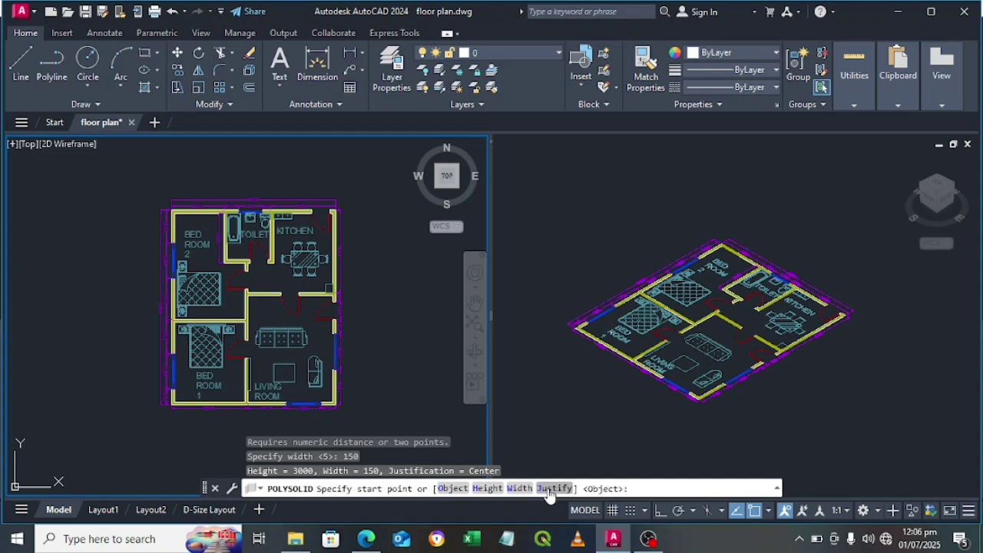
pyautogui.click(550, 489)
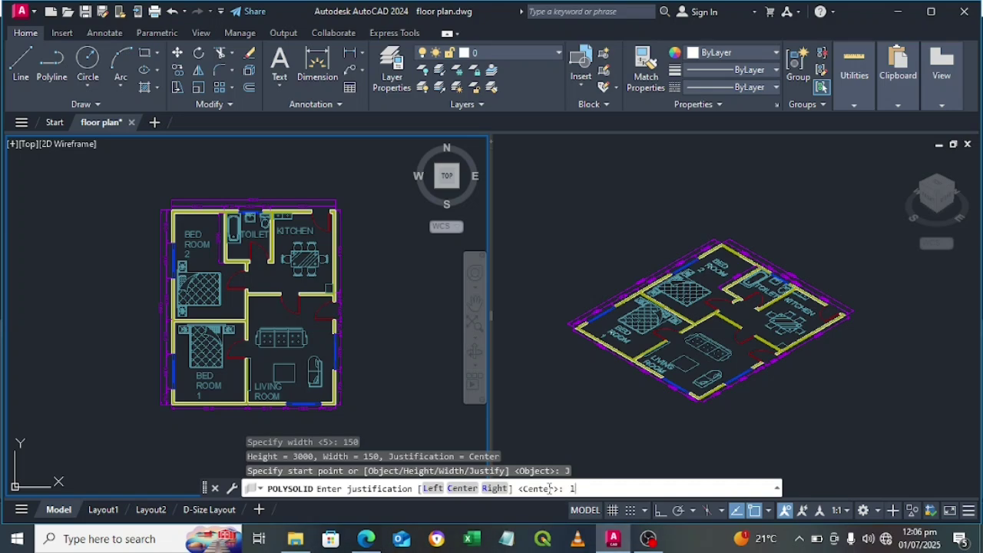
pyautogui.press('Return')
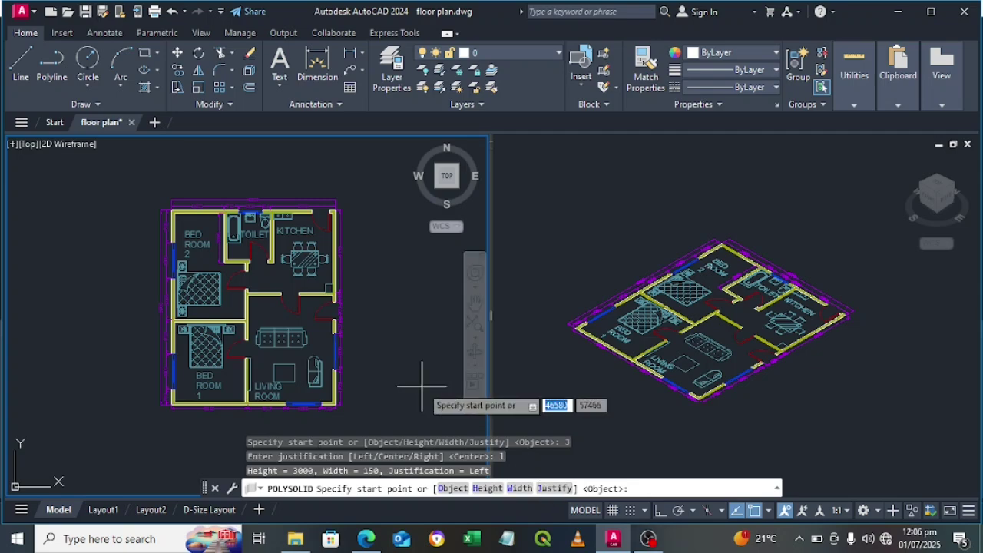
# - Draw the first polysolid wall segment, 8300 long, from Bedroom 2's outer corner along the north wall to the kitchen's outer corner
pyautogui.scroll(2, 166, 209)
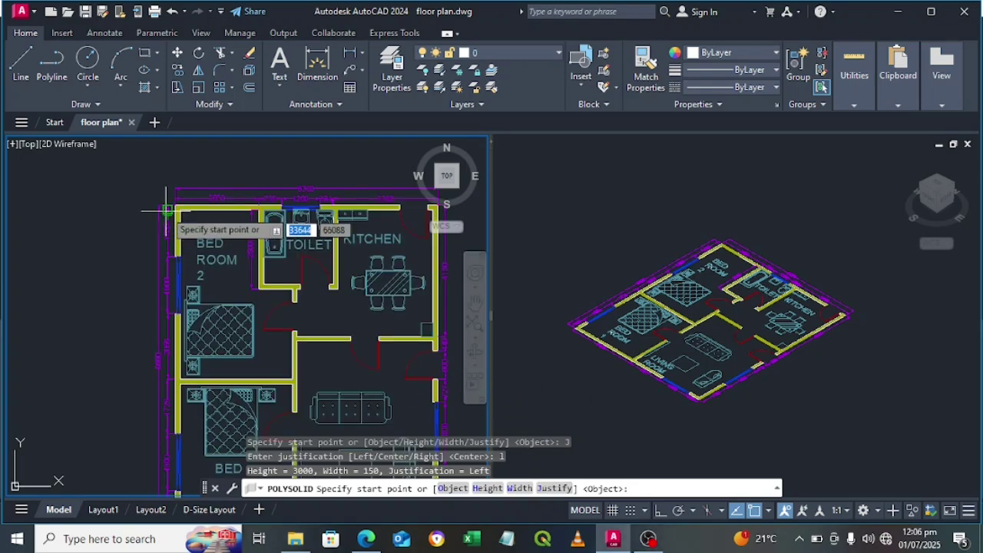
pyautogui.moveTo(167, 209); pyautogui.dragTo(164, 274, button='middle')
pyautogui.scroll(2, 165, 277)
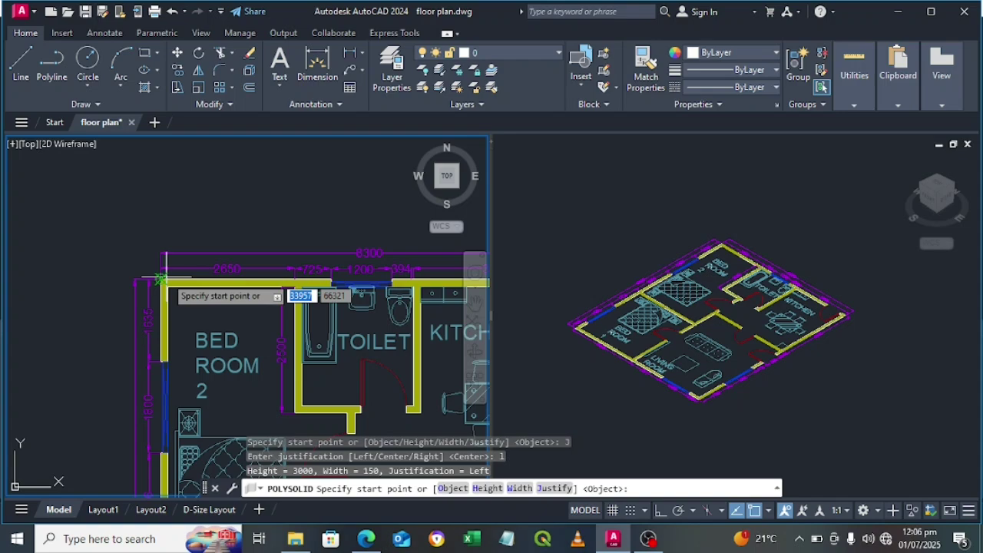
pyautogui.scroll(3, 162, 280)
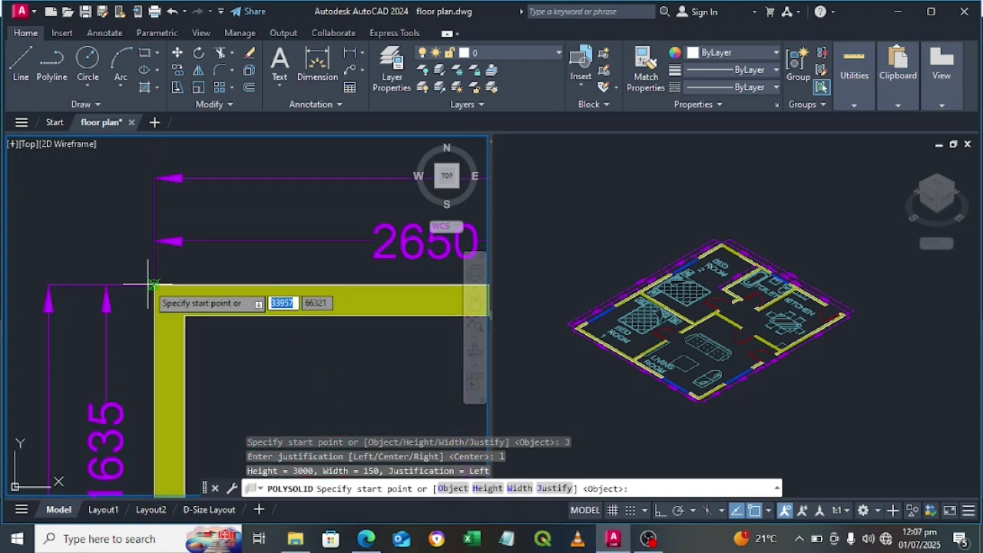
pyautogui.click(154, 285)
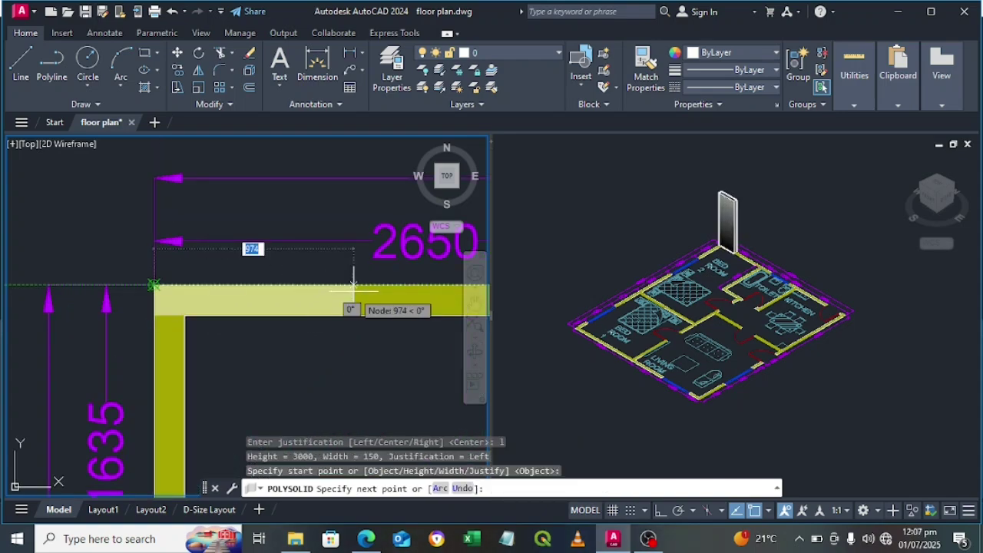
pyautogui.scroll(-5, 281, 253)
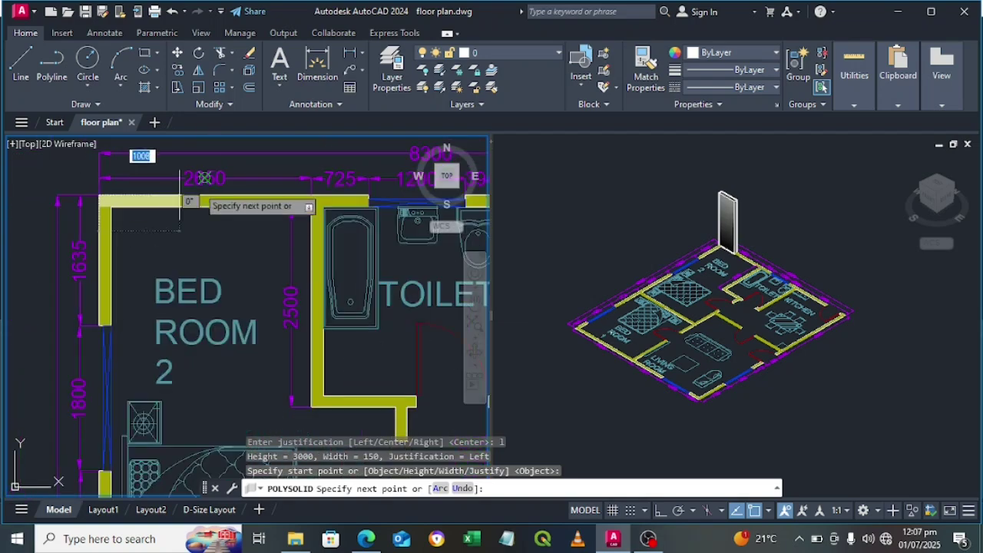
pyautogui.scroll(-3, 203, 178)
pyautogui.scroll(-2, 220, 187)
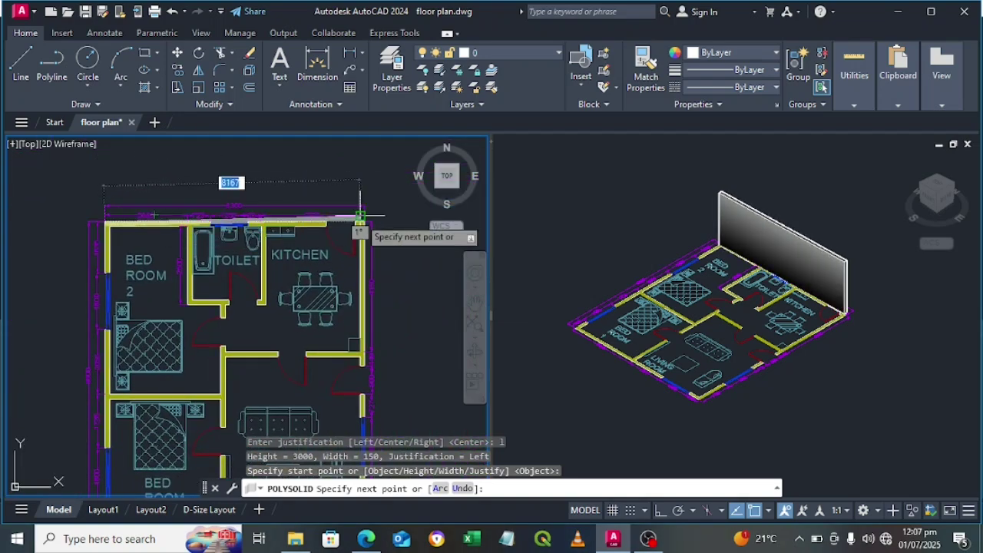
pyautogui.scroll(4, 364, 221)
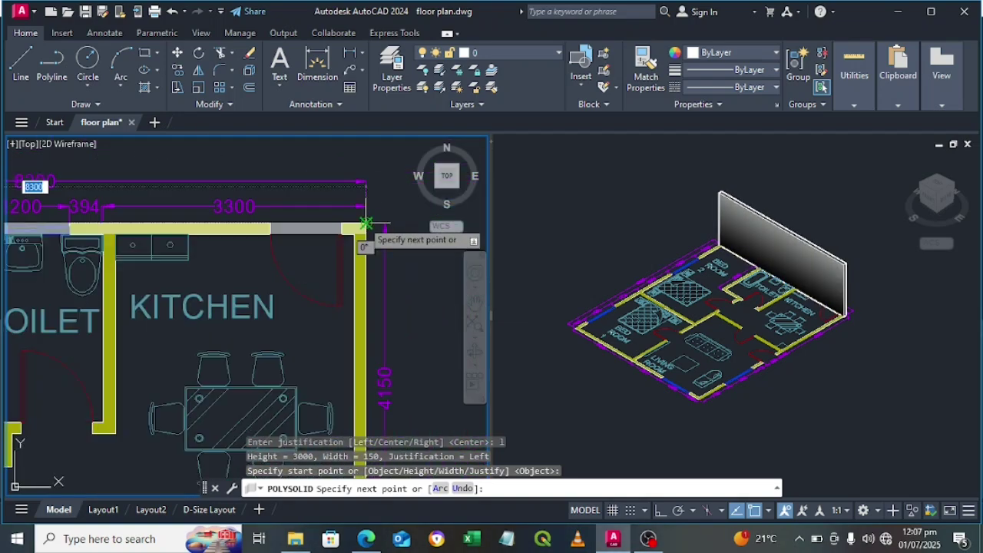
pyautogui.scroll(2, 367, 223)
pyautogui.click(371, 225)
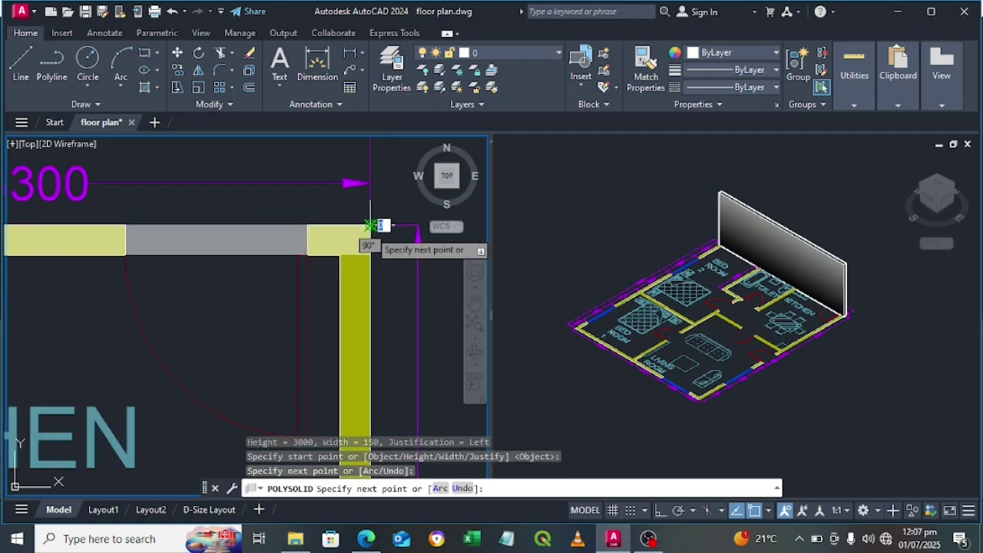
# - Continue the polysolid from the kitchen's outer corner along the east wall to the living room's outer corner
pyautogui.moveTo(357, 432); pyautogui.dragTo(336, 221, button='middle')
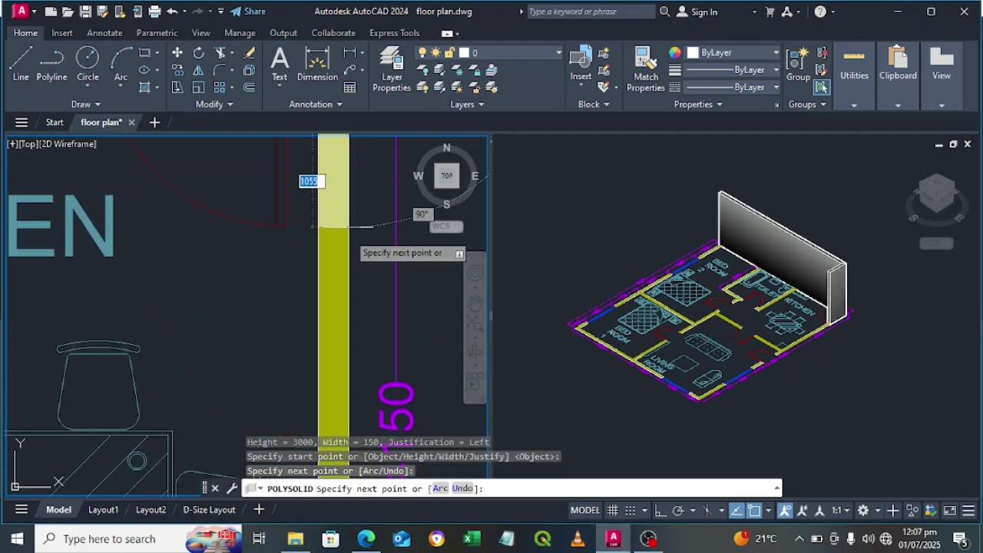
pyautogui.scroll(-7, 329, 268)
pyautogui.moveTo(351, 400); pyautogui.dragTo(377, 274, button='middle')
pyautogui.scroll(2, 378, 274)
pyautogui.scroll(4, 436, 384)
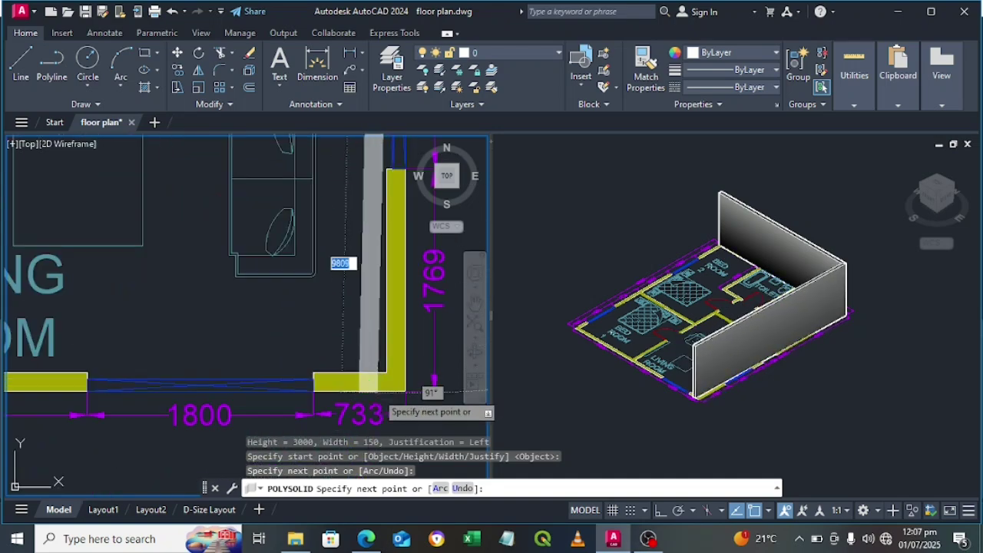
pyautogui.click(405, 392)
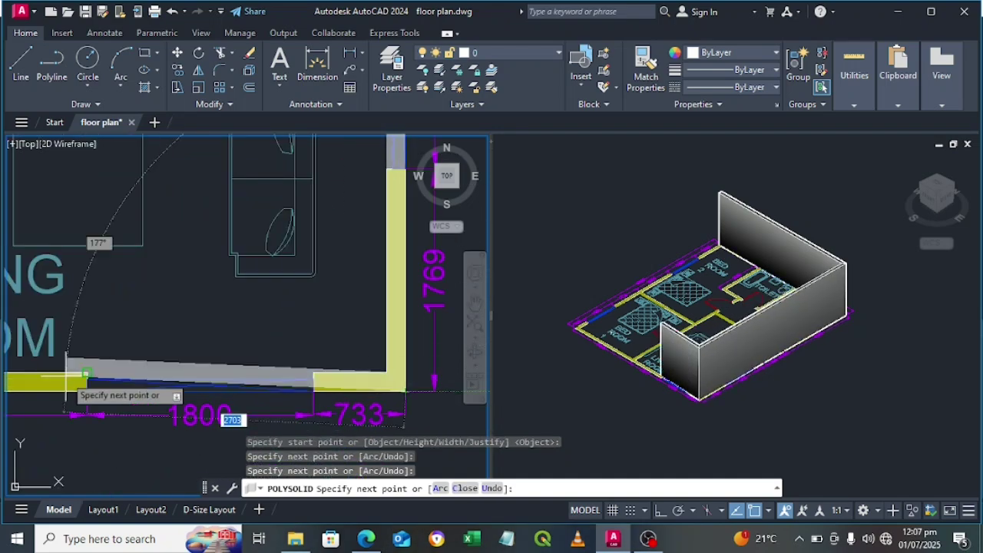
# - Continue the polysolid along the south wall from the living room's outer corner to Bedroom 1's outer corner
pyautogui.moveTo(54, 381); pyautogui.dragTo(268, 372, button='middle')
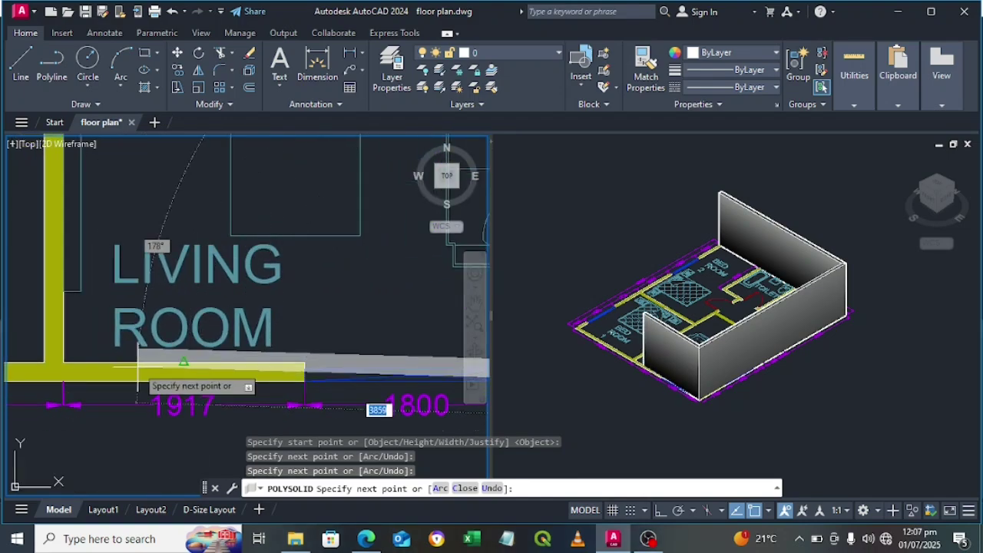
pyautogui.moveTo(138, 372); pyautogui.dragTo(364, 368, button='middle')
pyautogui.moveTo(42, 384); pyautogui.dragTo(390, 395, button='middle')
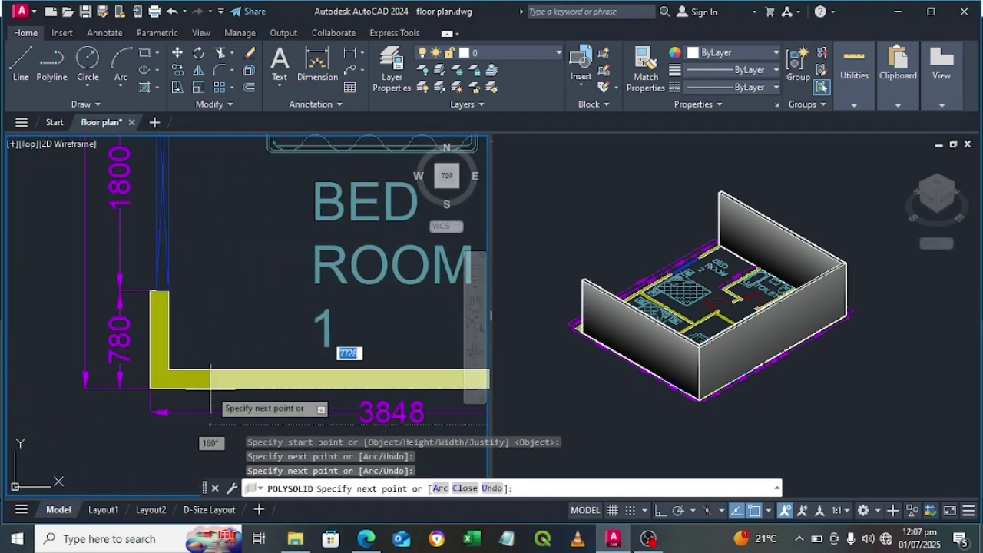
pyautogui.click(150, 389)
# - Try to continue the polysolid along the west wall to Bedroom 2's outer corner, and end the Polysolid command
pyautogui.moveTo(154, 205); pyautogui.dragTo(161, 323, button='middle')
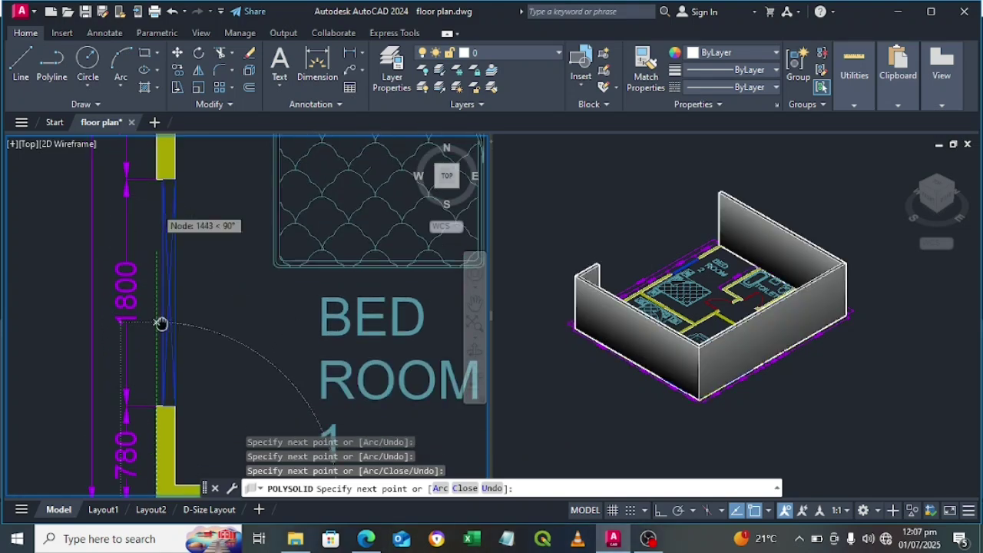
pyautogui.scroll(-5, 162, 323)
pyautogui.moveTo(172, 212); pyautogui.dragTo(171, 393, button='middle')
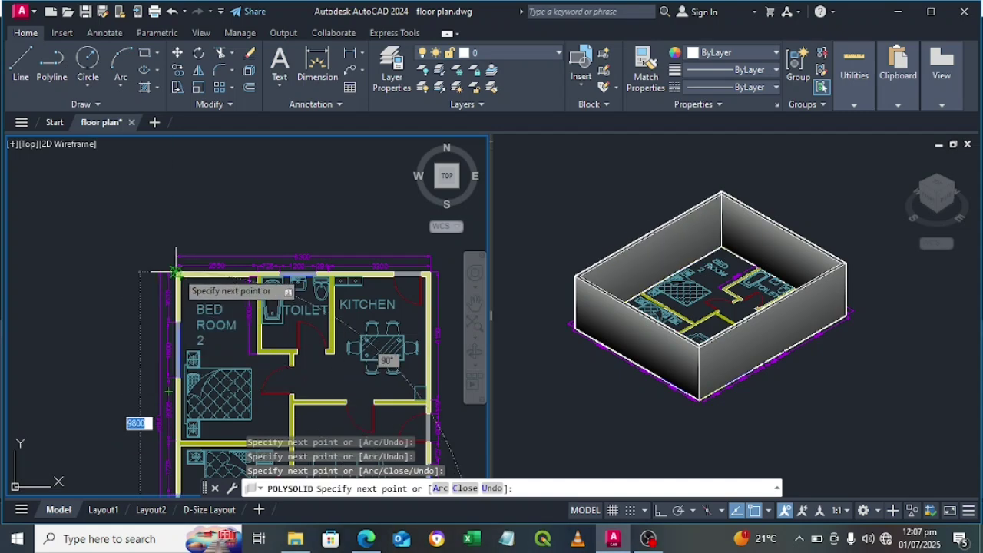
pyautogui.scroll(8, 182, 274)
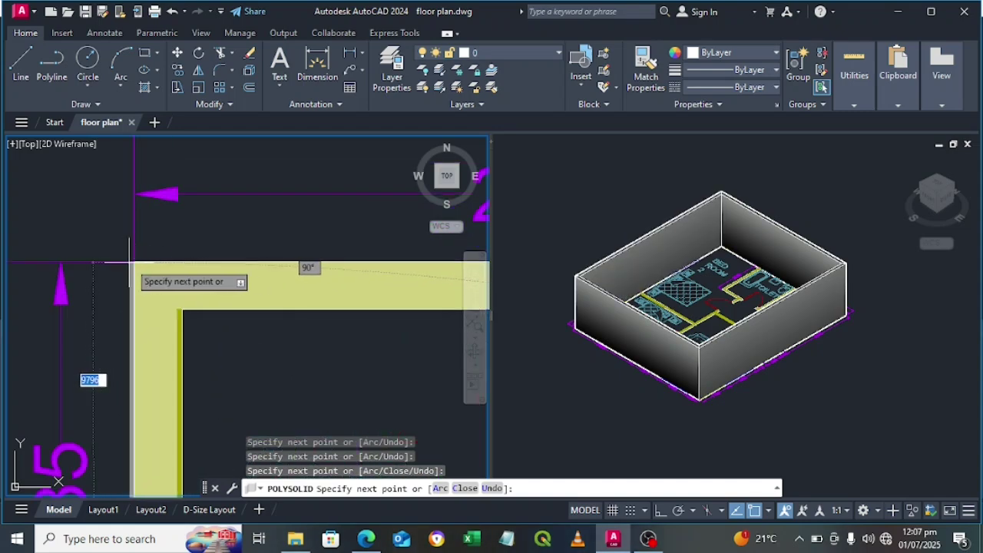
pyautogui.click(134, 261)
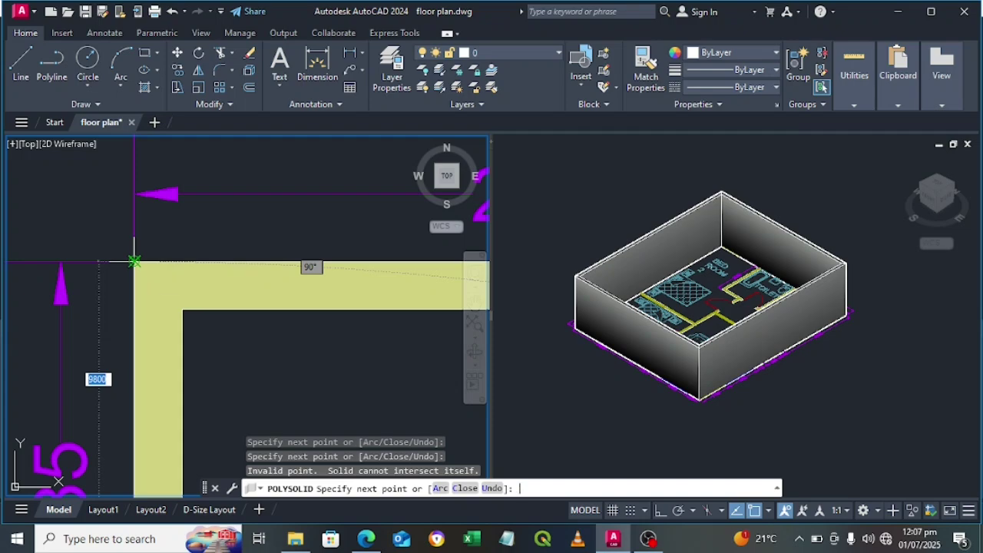
pyautogui.press('Return')
pyautogui.scroll(-4, 235, 362)
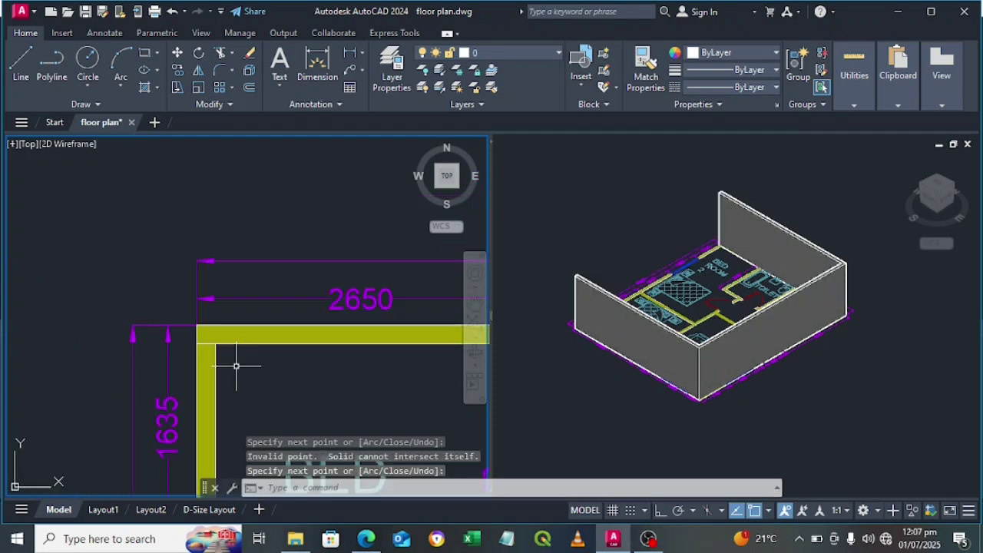
pyautogui.moveTo(252, 419); pyautogui.dragTo(197, 230, button='middle')
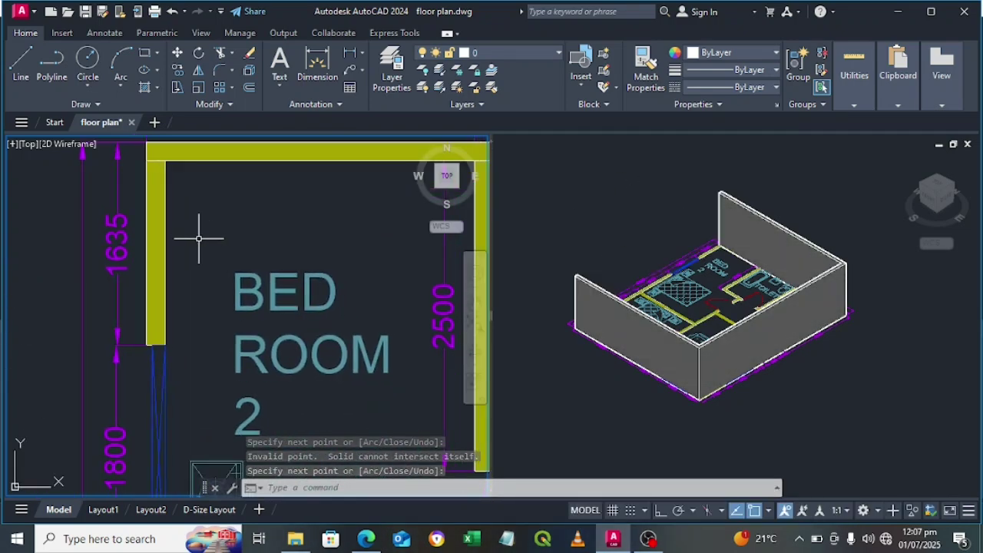
pyautogui.scroll(-2, 197, 230)
pyautogui.scroll(2, 399, 207)
pyautogui.scroll(-4, 189, 238)
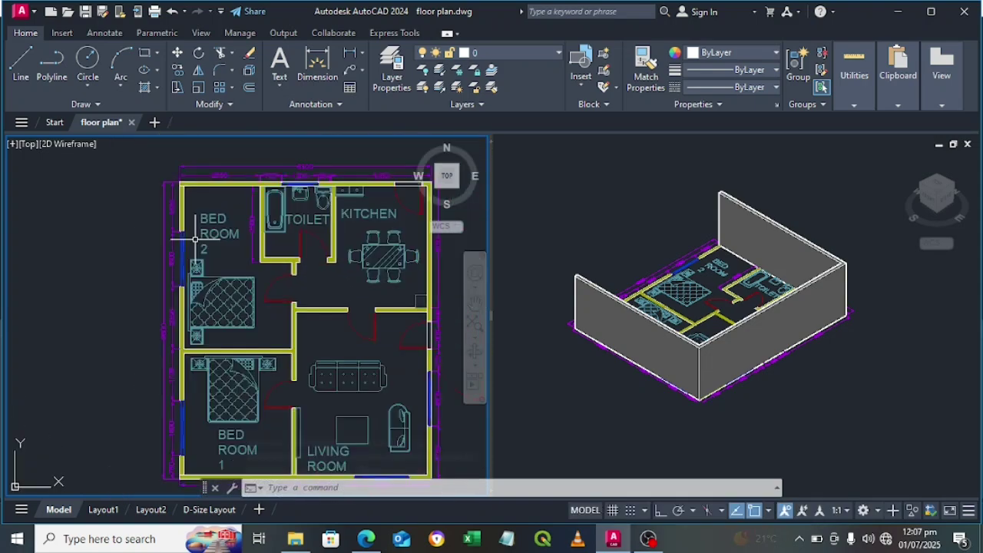
pyautogui.moveTo(198, 447); pyautogui.dragTo(194, 382, button='middle')
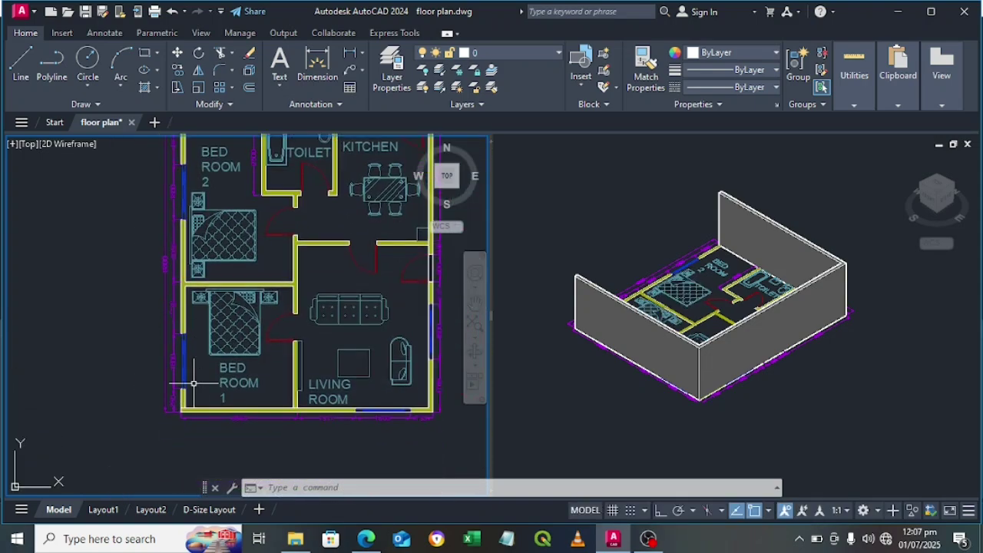
pyautogui.press('Return')
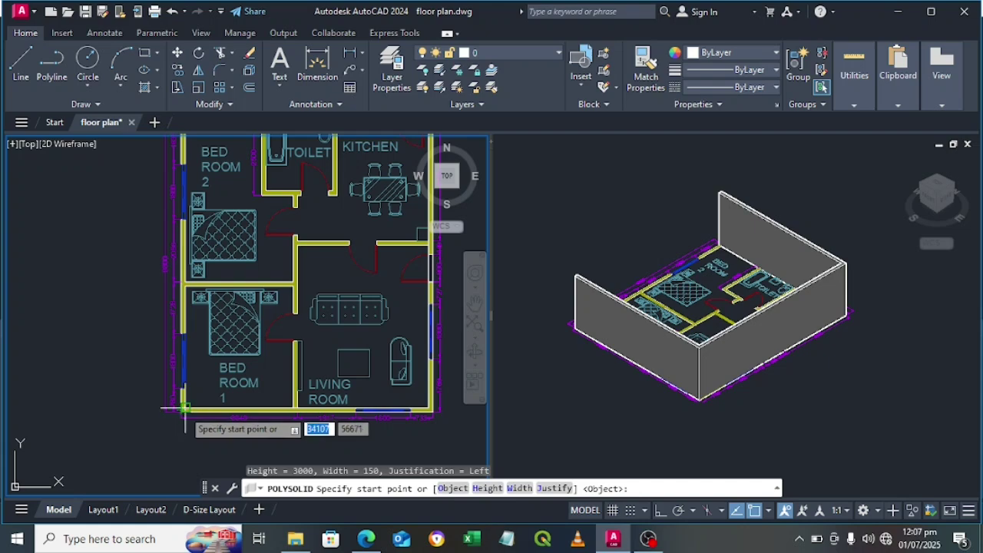
pyautogui.click(185, 408)
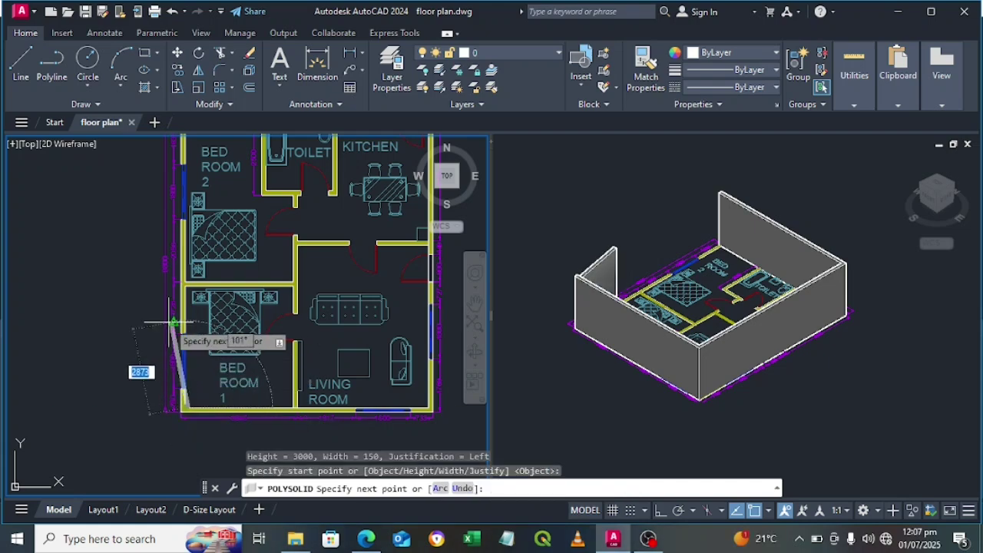
pyautogui.press('Escape')
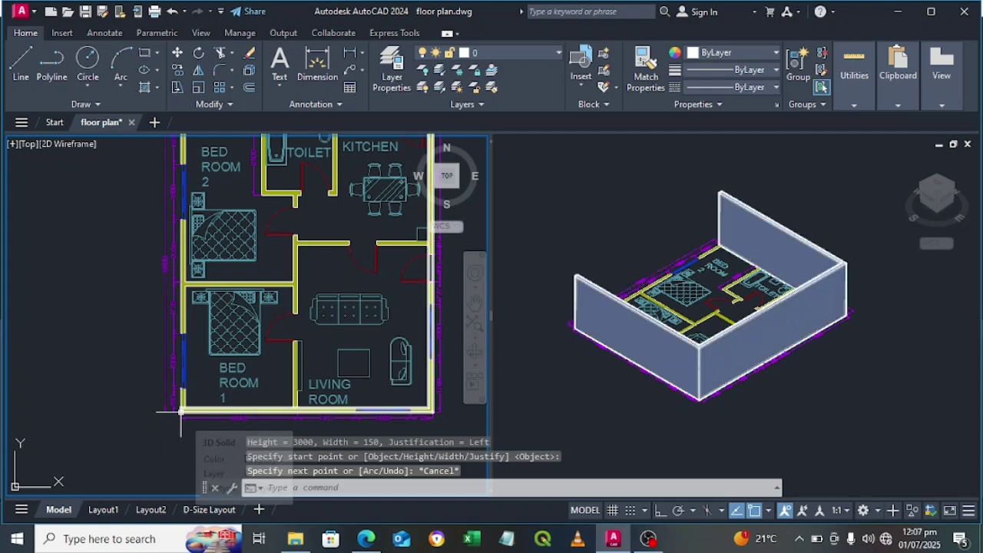
# - Draw a separate polysolid wall, 9800 long, along the west side from Bedroom 1's outer corner to Bedroom 2's outer corner
pyautogui.press('Return')
pyautogui.scroll(2, 181, 411)
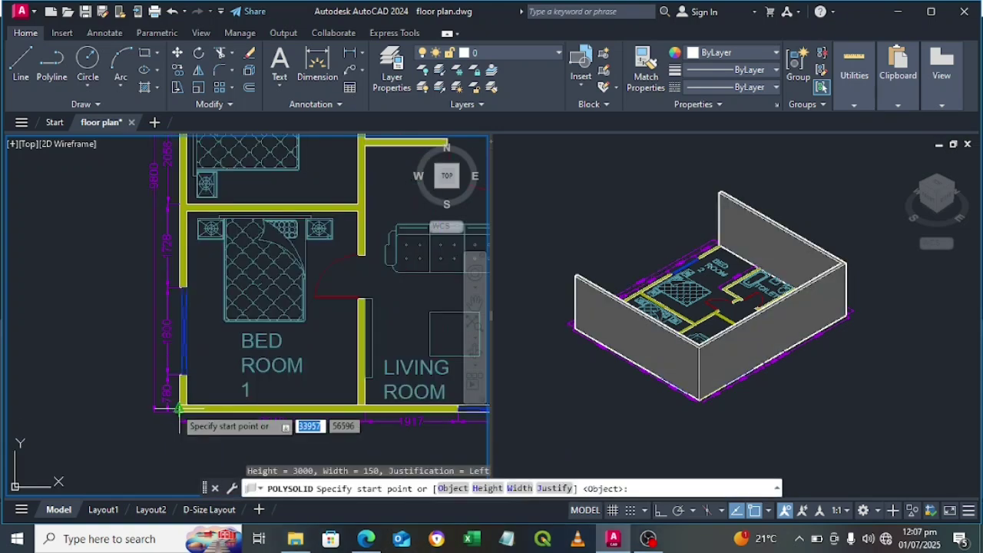
pyautogui.scroll(3, 180, 410)
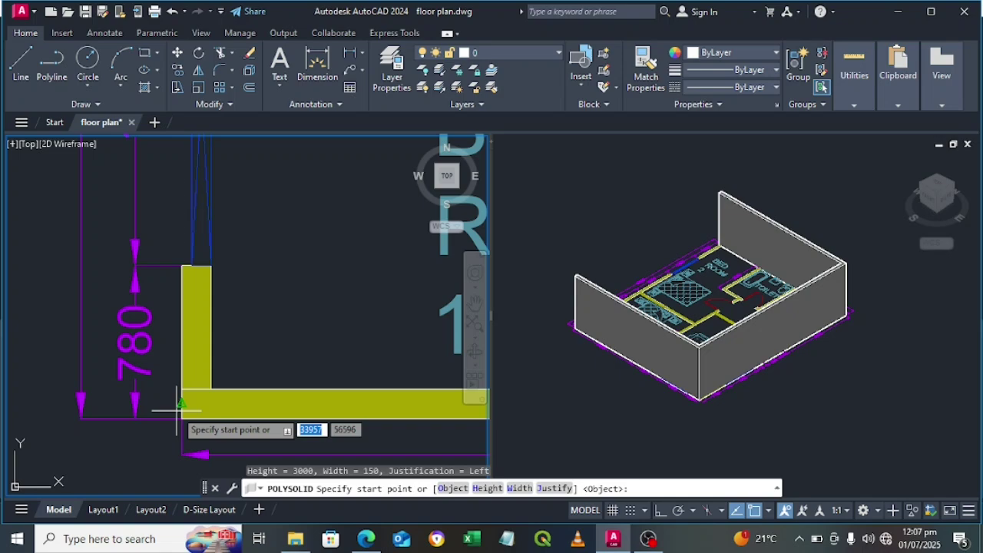
pyautogui.click(183, 419)
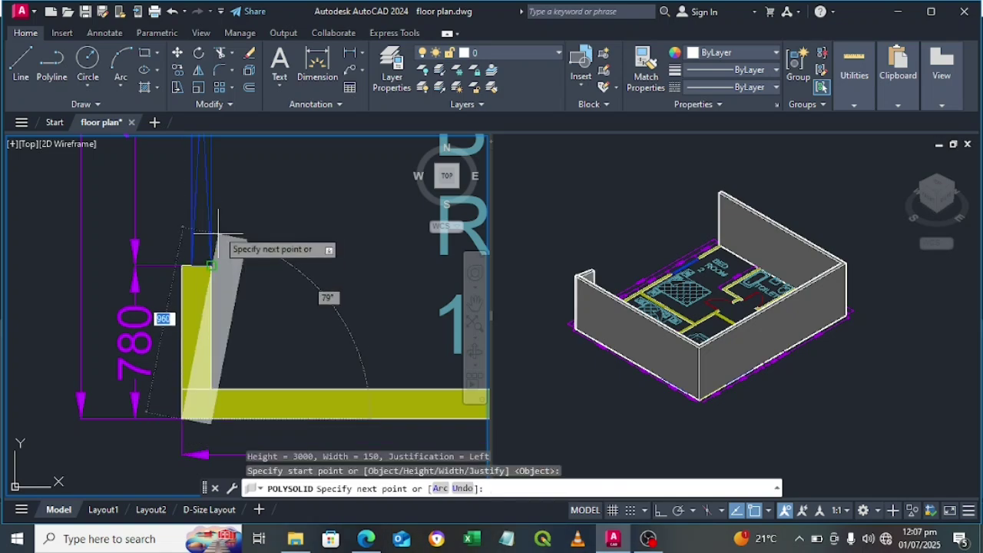
pyautogui.scroll(-3, 189, 166)
pyautogui.moveTo(192, 157); pyautogui.dragTo(193, 286, button='middle')
pyautogui.scroll(-4, 158, 345)
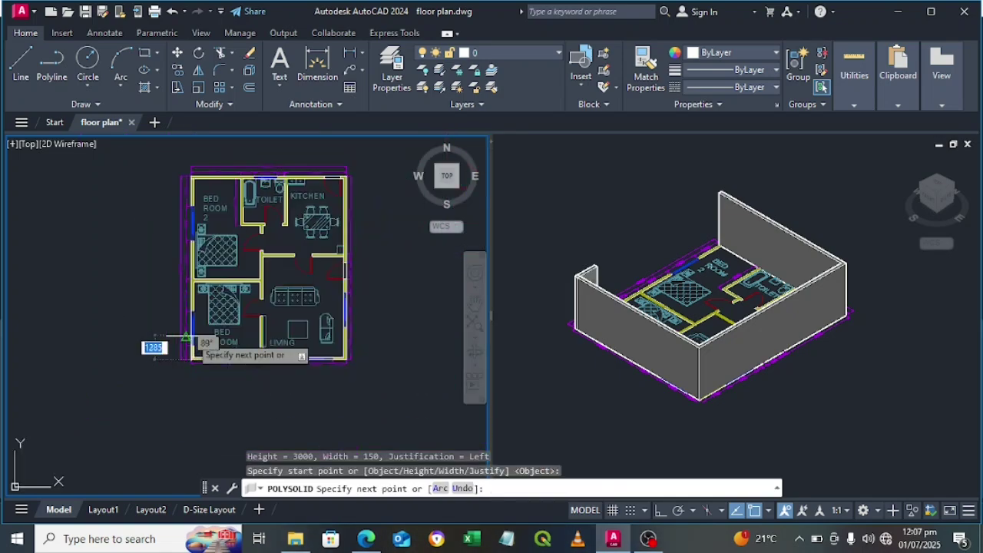
pyautogui.scroll(4, 208, 217)
pyautogui.moveTo(186, 186); pyautogui.dragTo(175, 361, button='middle')
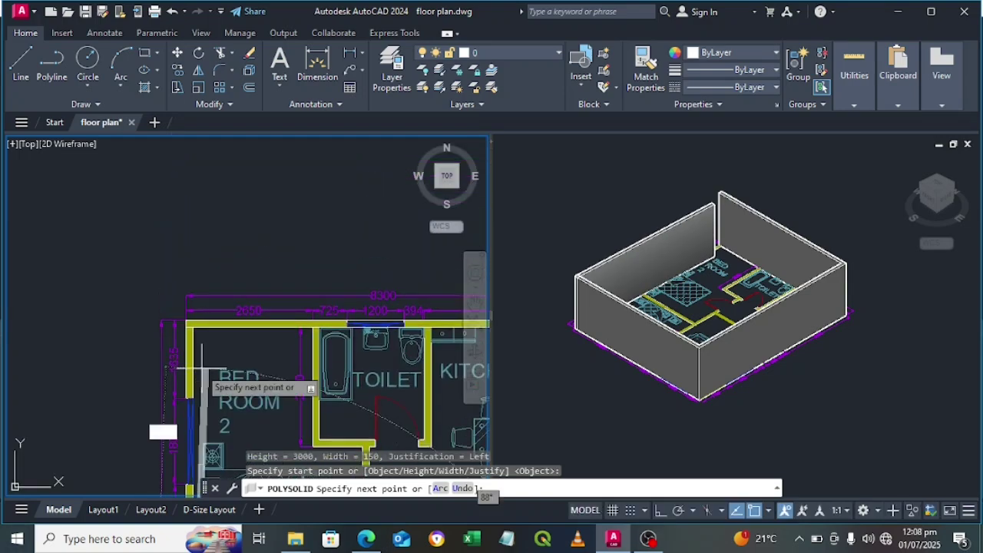
pyautogui.scroll(2, 179, 321)
pyautogui.scroll(3, 179, 321)
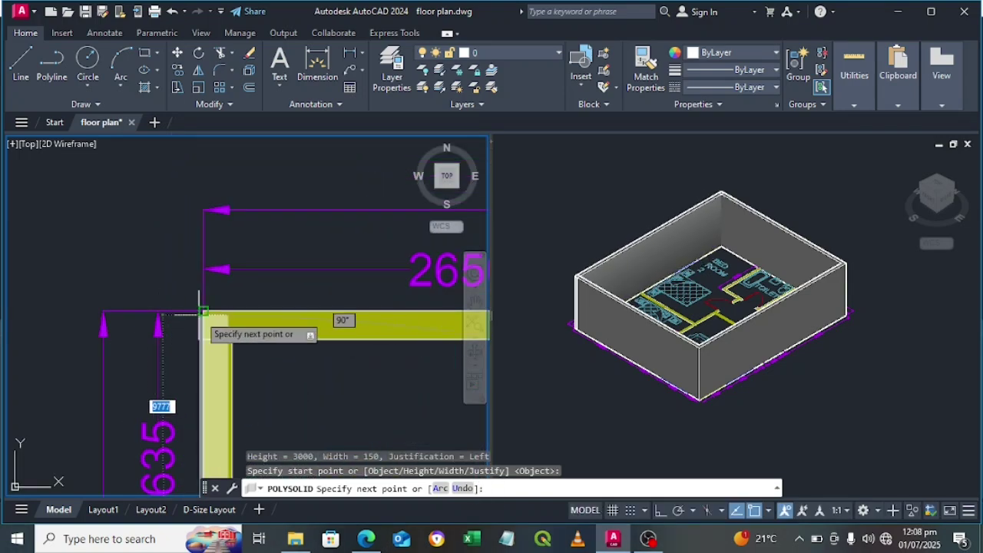
pyautogui.click(203, 311)
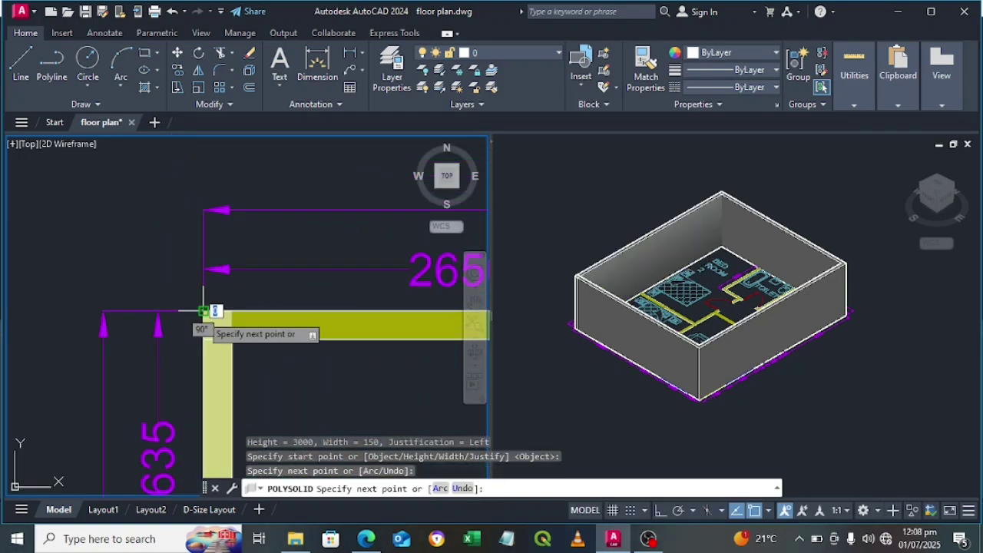
pyautogui.press('Return')
pyautogui.scroll(-3, 318, 358)
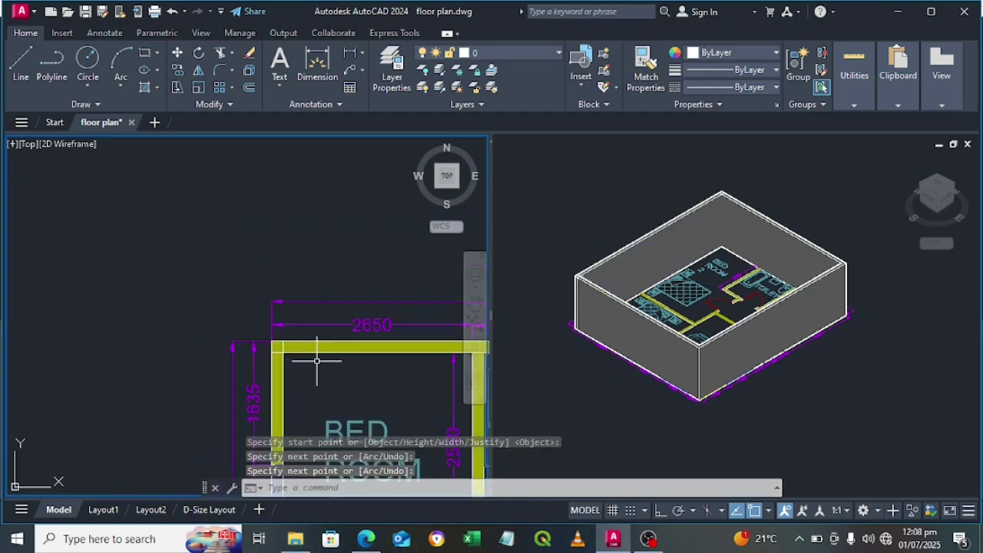
pyautogui.moveTo(318, 377); pyautogui.dragTo(220, 319, button='middle')
pyautogui.scroll(-2, 130, 263)
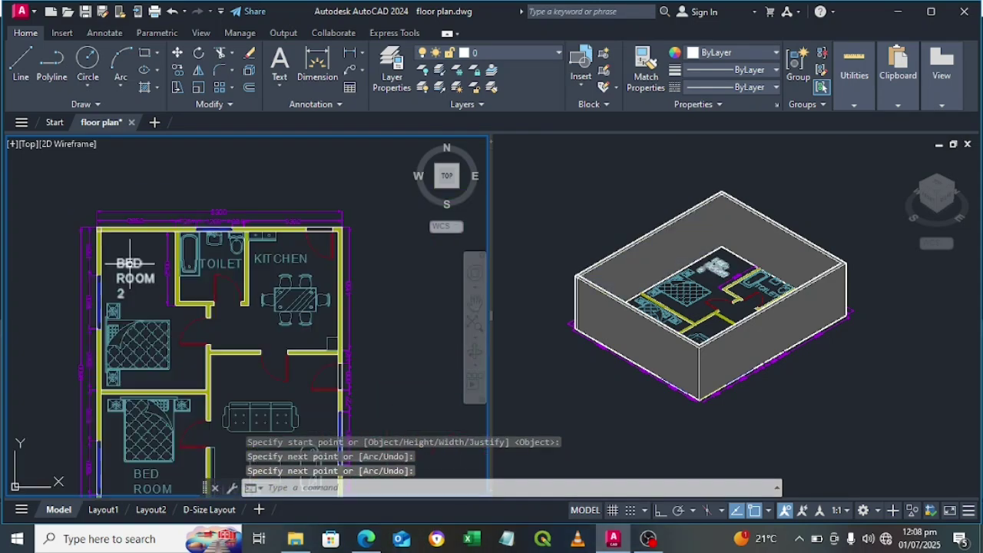
pyautogui.moveTo(208, 325); pyautogui.dragTo(273, 273, button='middle')
pyautogui.scroll(-1, 254, 308)
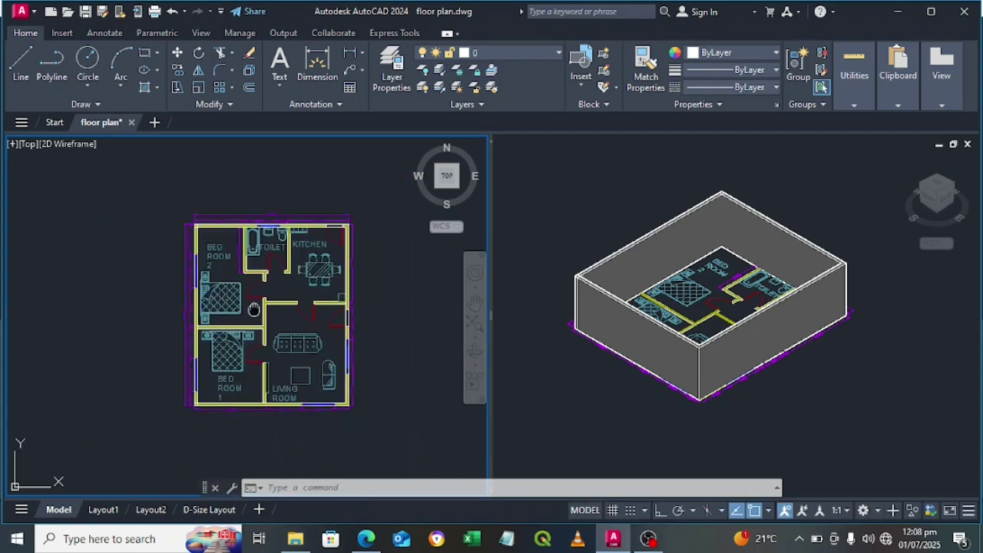
pyautogui.moveTo(254, 311); pyautogui.dragTo(254, 281, button='middle')
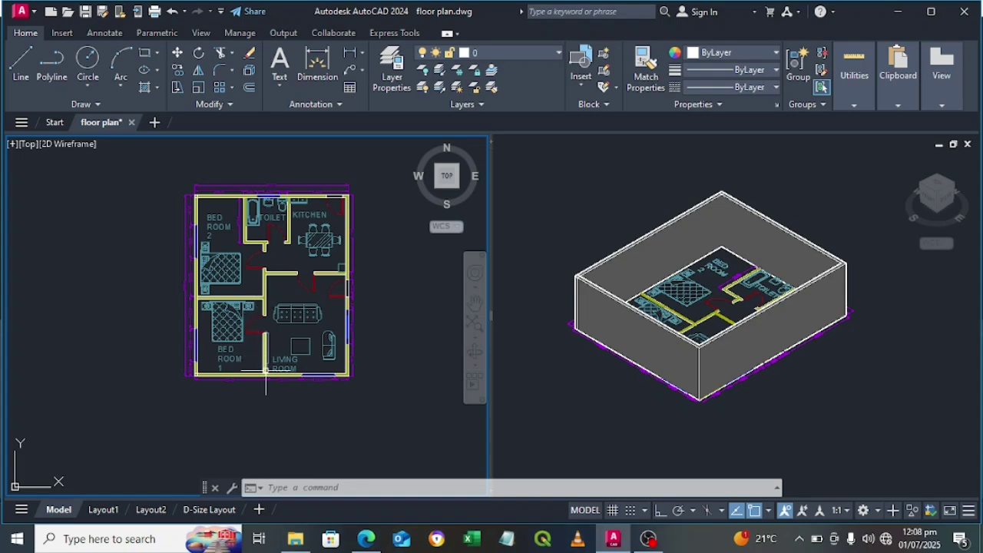
pyautogui.scroll(5, 269, 380)
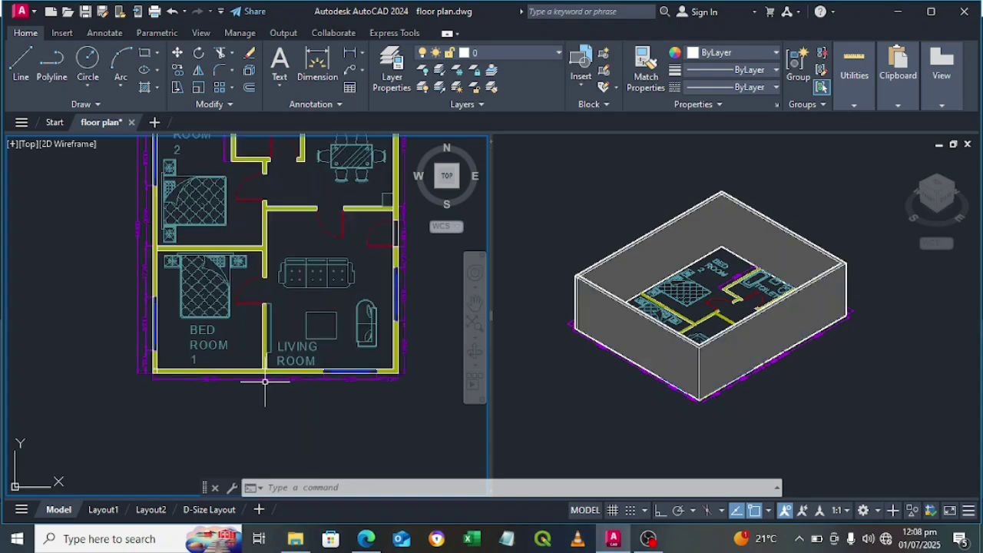
pyautogui.press('Return')
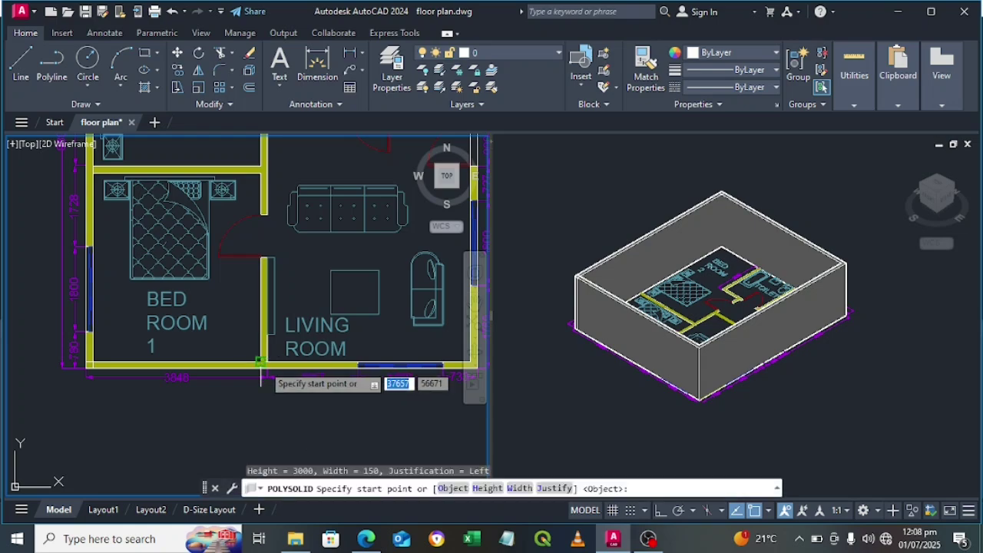
pyautogui.scroll(6, 261, 355)
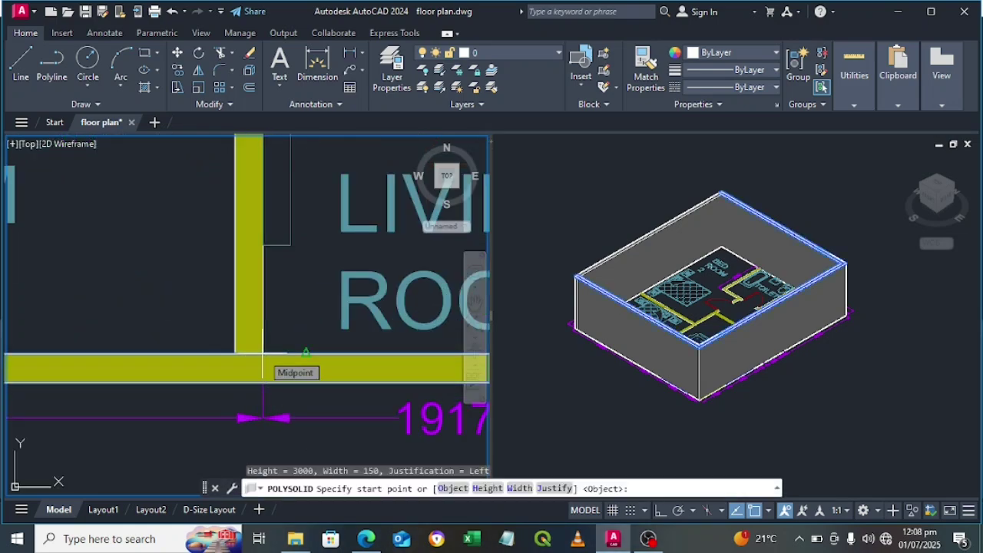
pyautogui.scroll(-6, 263, 355)
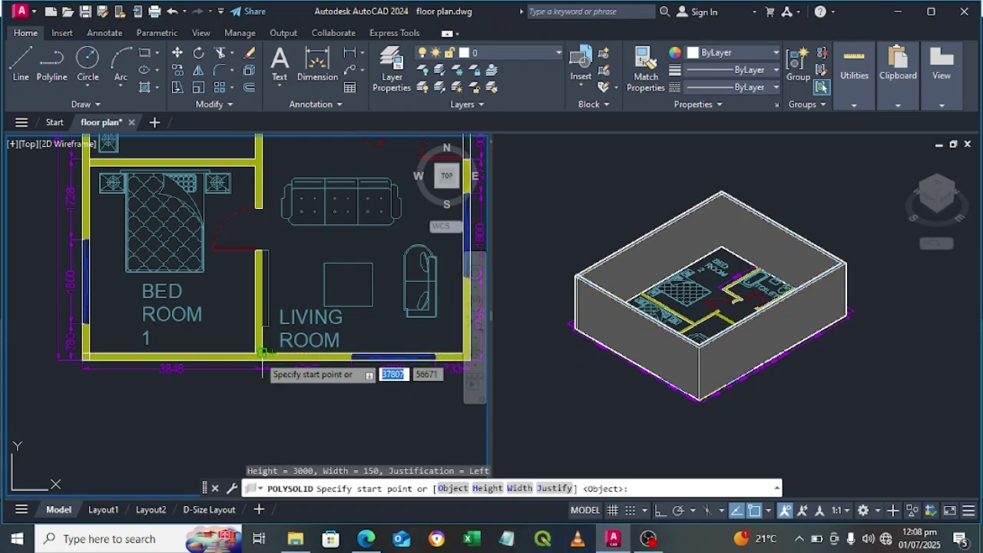
pyautogui.scroll(5, 263, 355)
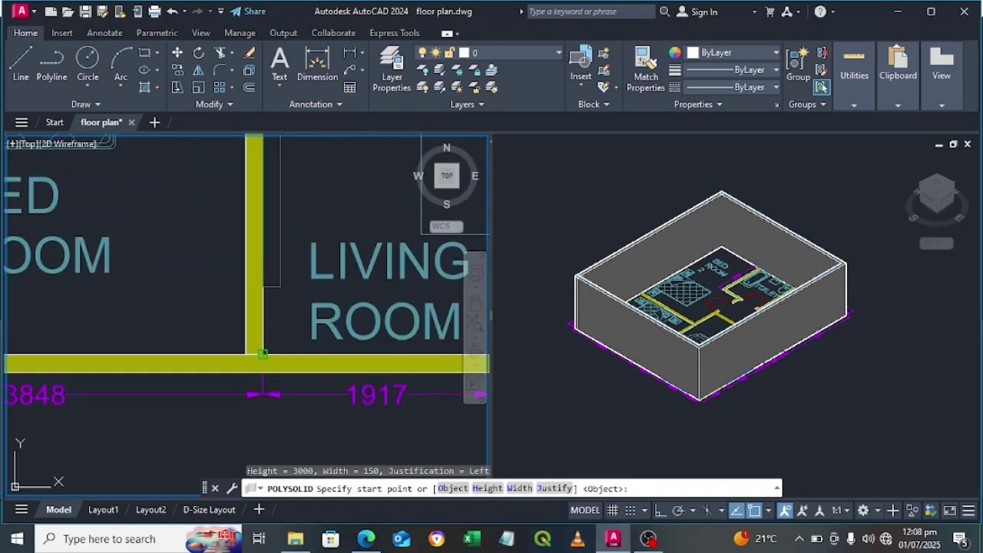
pyautogui.click(263, 355)
pyautogui.press('Escape')
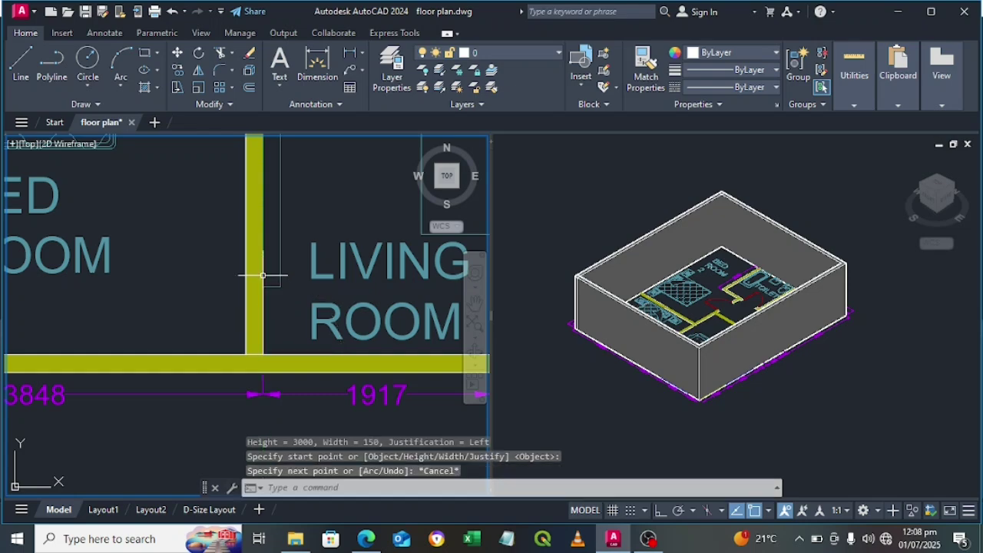
# - Draw a polysolid wall along the east side of both bedrooms, from the south exterior wall north to the toilet's south wall
pyautogui.press('Return')
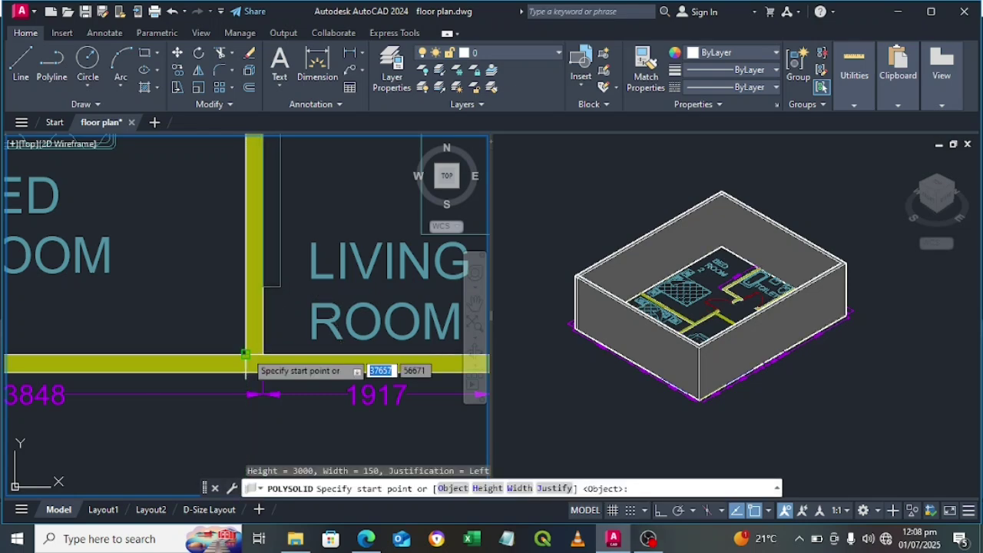
pyautogui.click(254, 355)
pyautogui.scroll(-3, 252, 232)
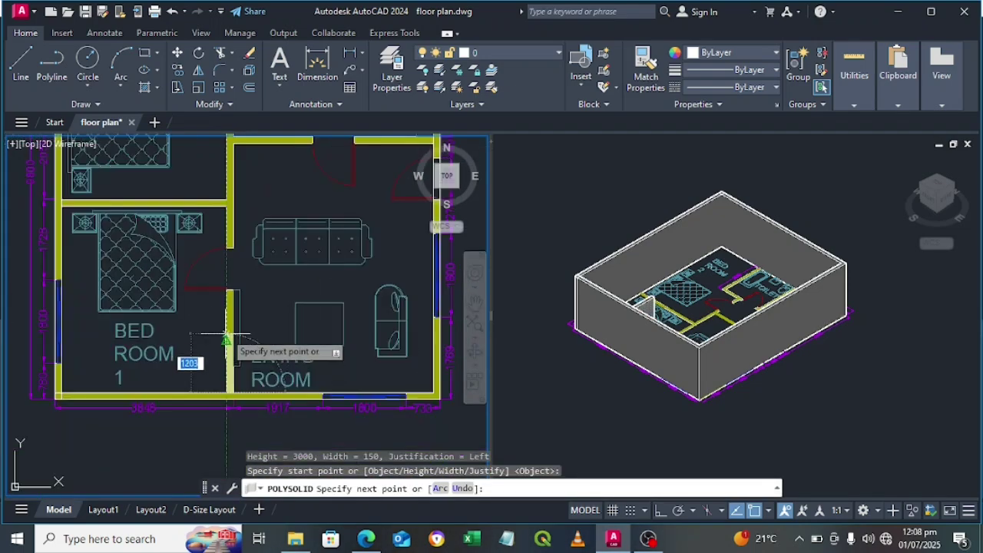
pyautogui.moveTo(216, 184); pyautogui.dragTo(210, 359, button='middle')
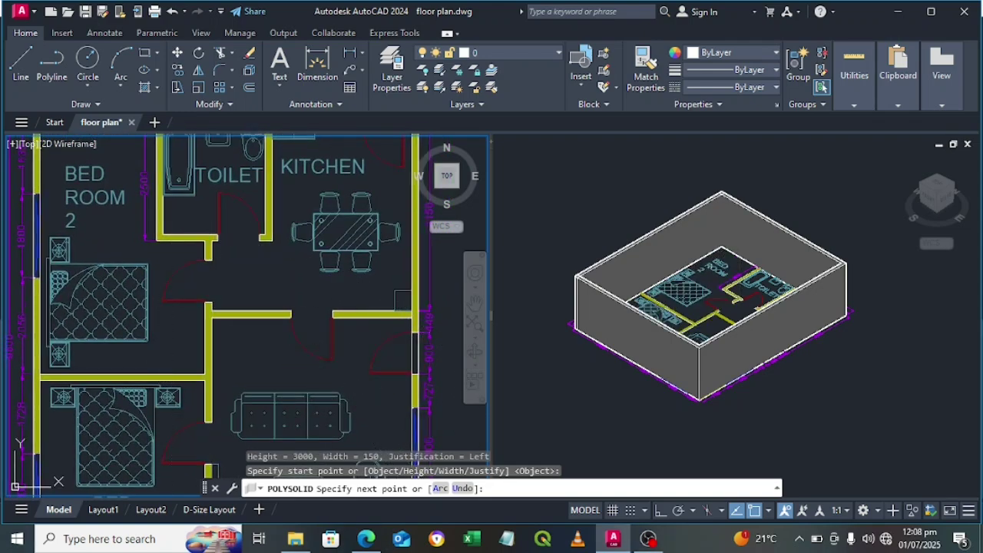
pyautogui.click(206, 246)
pyautogui.press('Return')
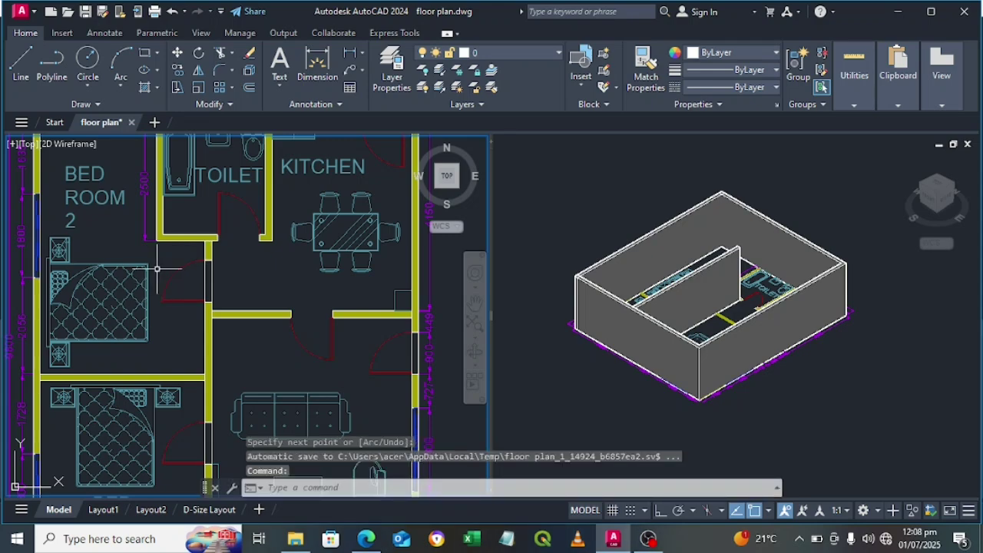
# - Draw one polysolid around the toilet, from the north exterior wall along its east, south and west sides back to the north wall
pyautogui.press('Return')
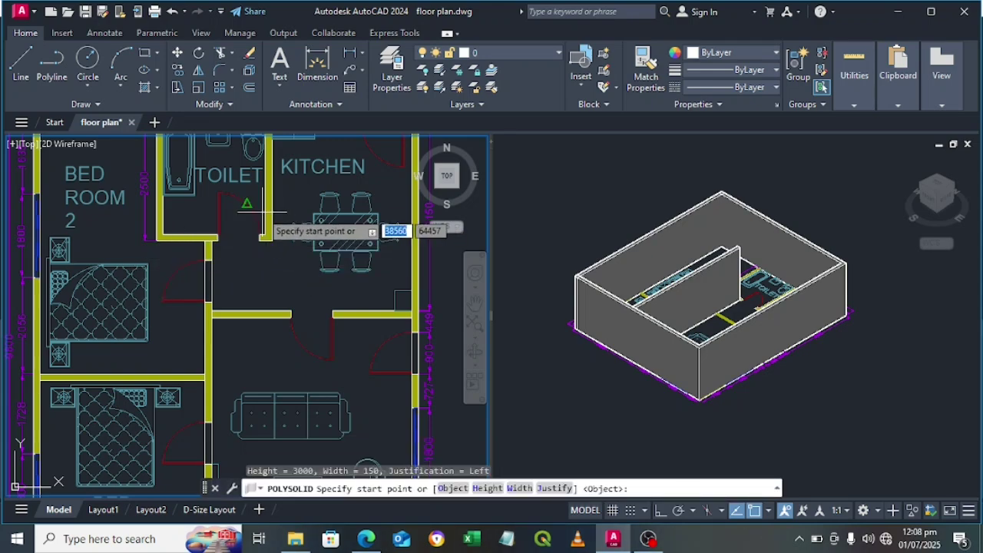
pyautogui.moveTo(260, 216); pyautogui.dragTo(247, 307, button='middle')
pyautogui.scroll(5, 247, 268)
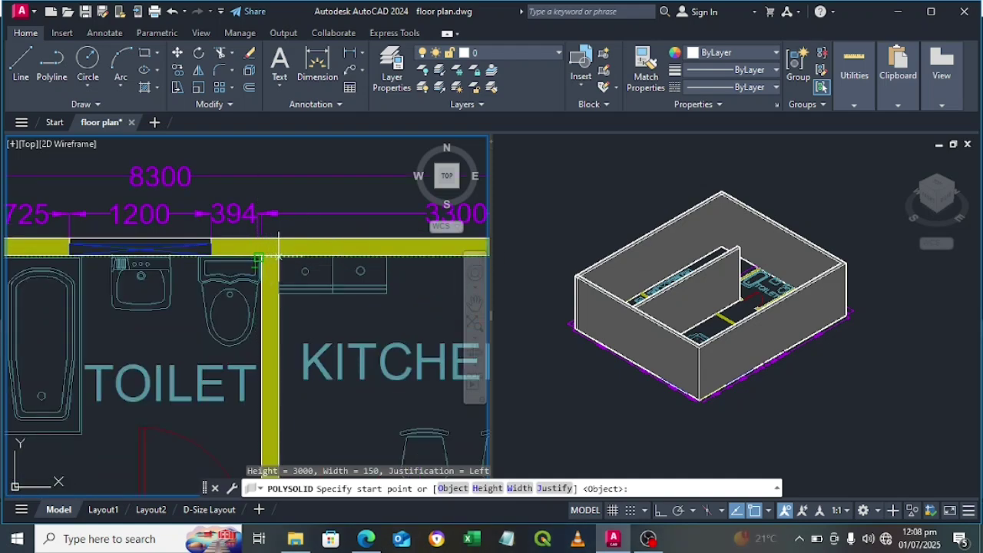
pyautogui.click(259, 258)
pyautogui.moveTo(274, 407); pyautogui.dragTo(273, 199, button='middle')
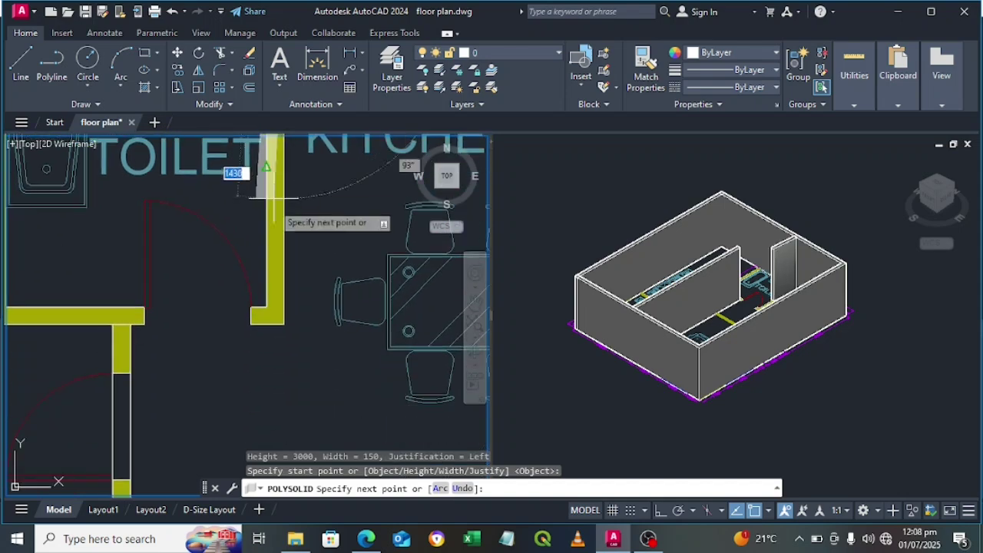
pyautogui.click(283, 324)
pyautogui.moveTo(71, 315); pyautogui.dragTo(268, 315, button='middle')
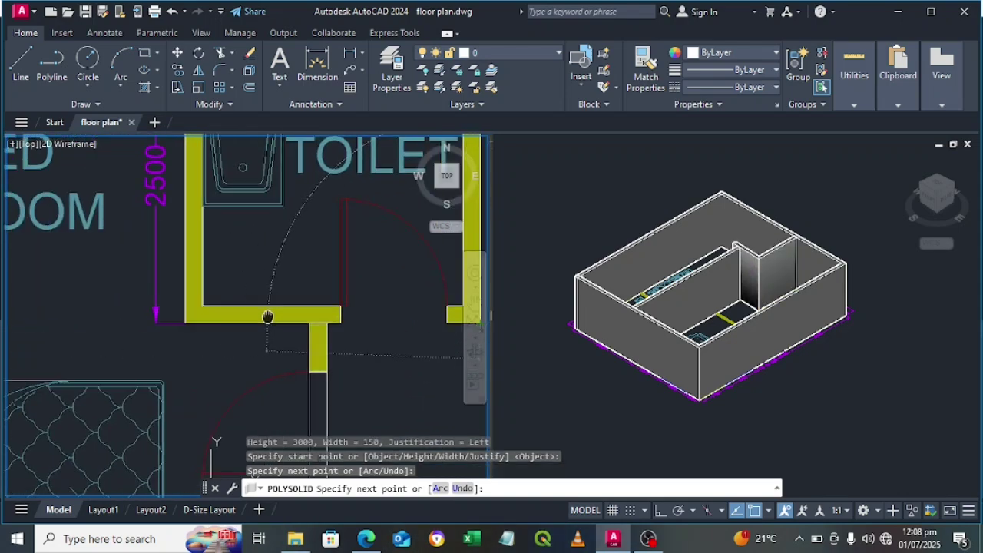
pyautogui.click(184, 323)
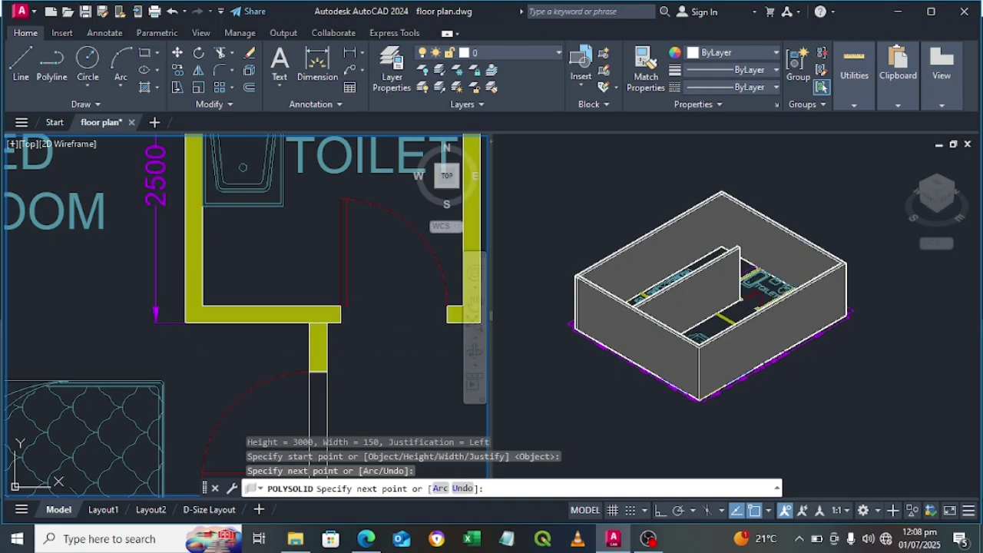
pyautogui.moveTo(186, 202); pyautogui.dragTo(198, 434, button='middle')
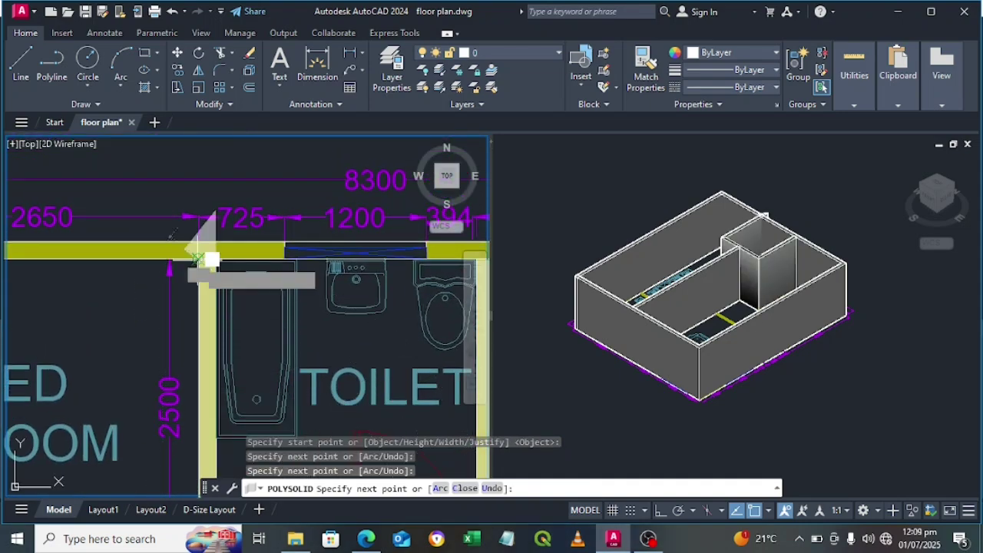
pyautogui.click(201, 260)
pyautogui.press('Return')
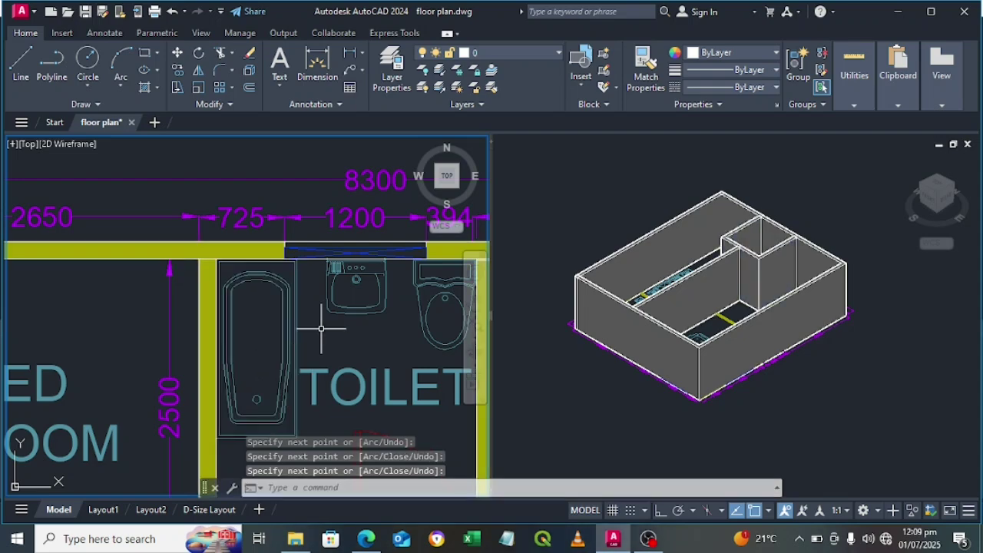
# - Draw a polysolid wall between the kitchen and living room, from the east exterior wall across the door opening to the central wall
pyautogui.scroll(-5, 303, 297)
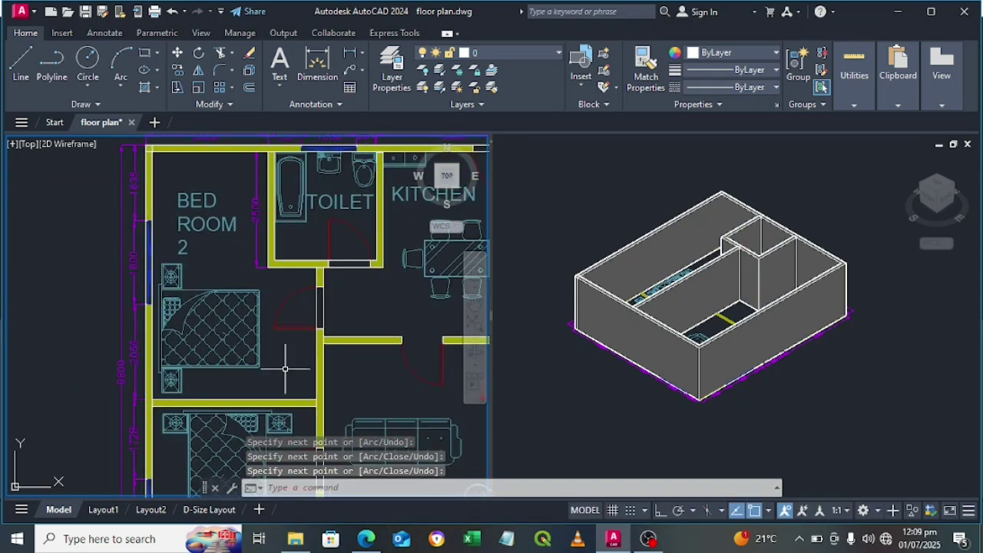
pyautogui.moveTo(284, 359); pyautogui.dragTo(141, 330, button='middle')
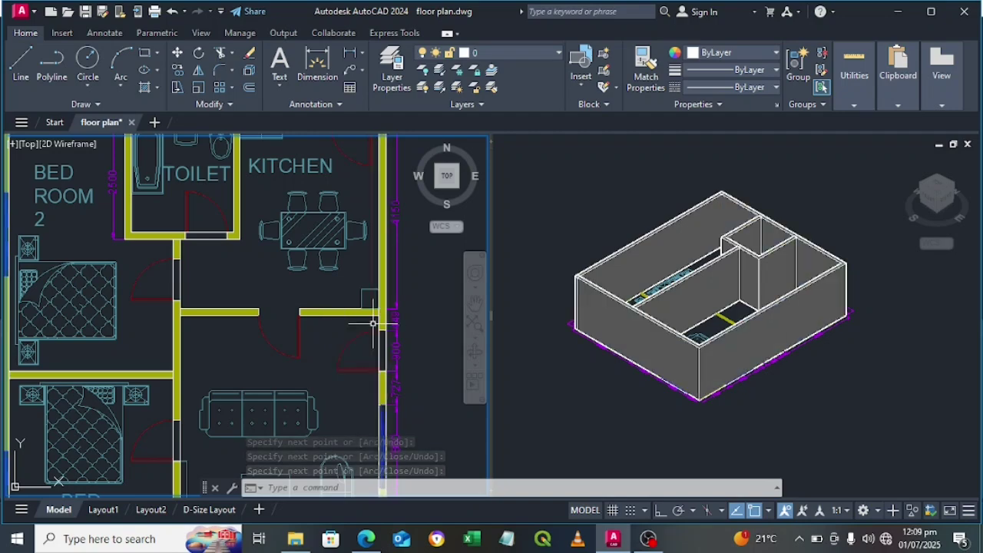
pyautogui.press('Return')
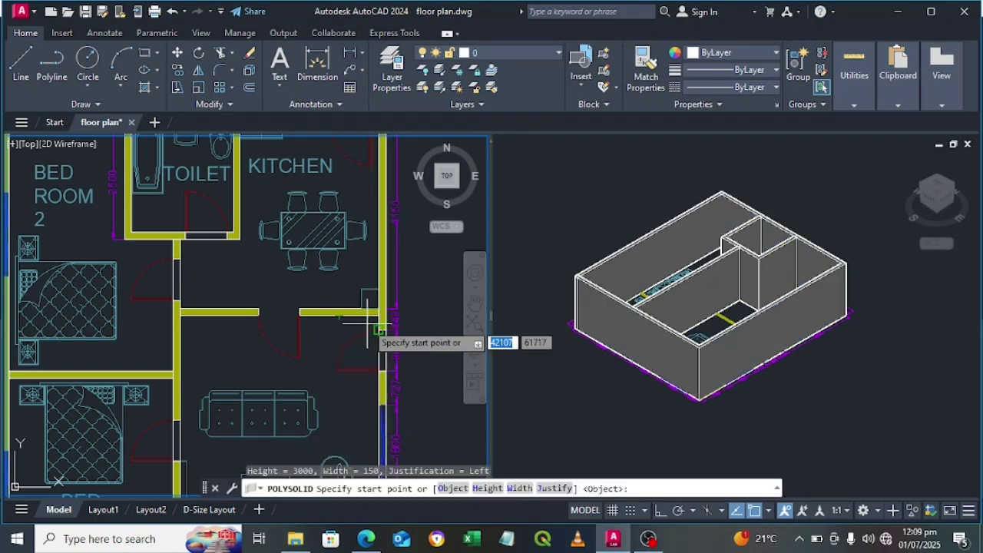
pyautogui.scroll(2, 367, 324)
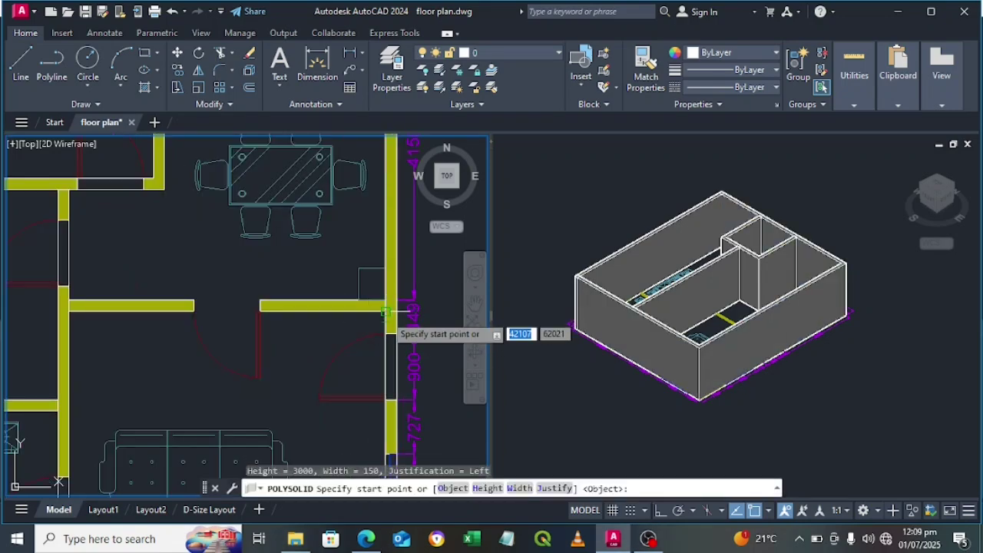
pyautogui.click(387, 313)
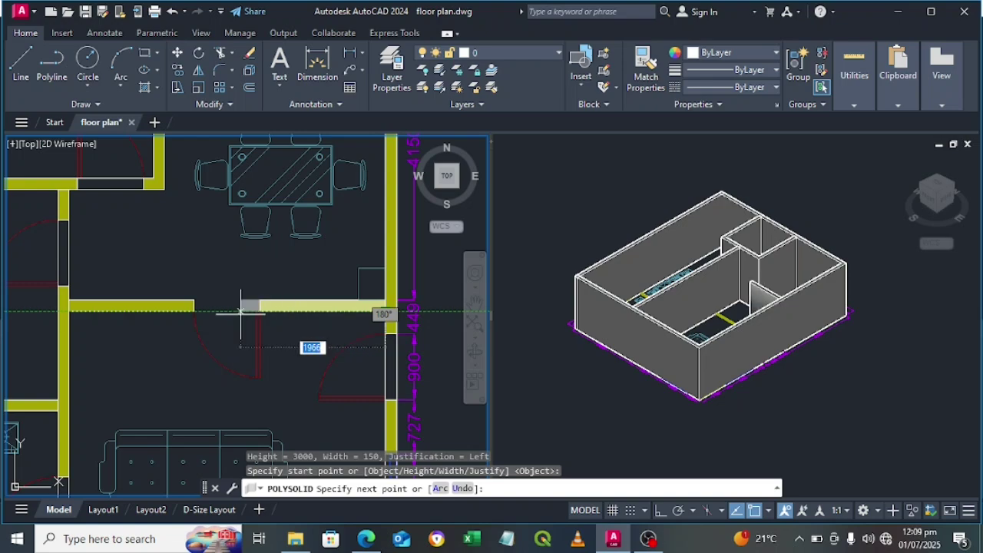
pyautogui.click(69, 312)
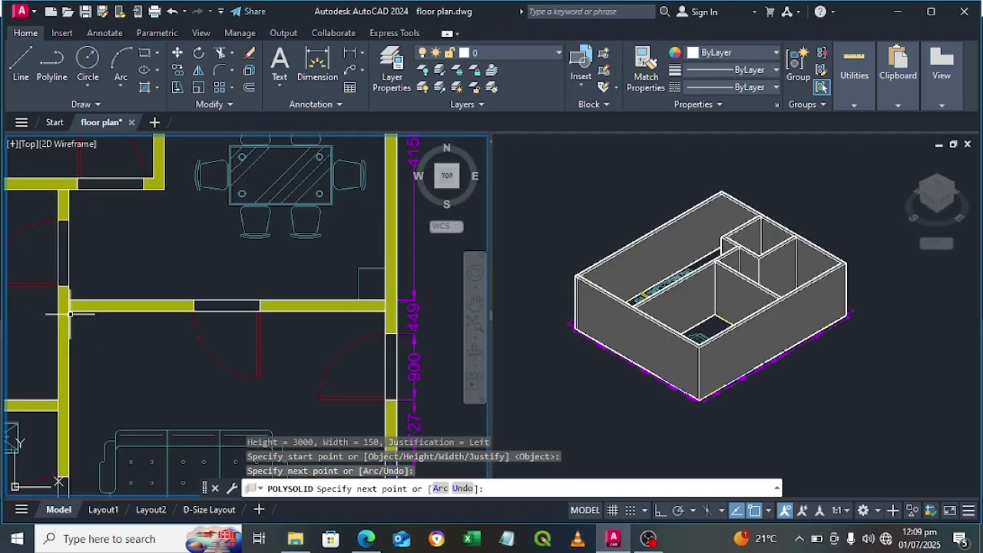
pyautogui.press('Return')
# - Draw a polysolid wall between Bedroom 1 and Bedroom 2, from the central wall to the west exterior wall
pyautogui.scroll(-3, 150, 373)
pyautogui.moveTo(136, 371); pyautogui.dragTo(260, 272, button='middle')
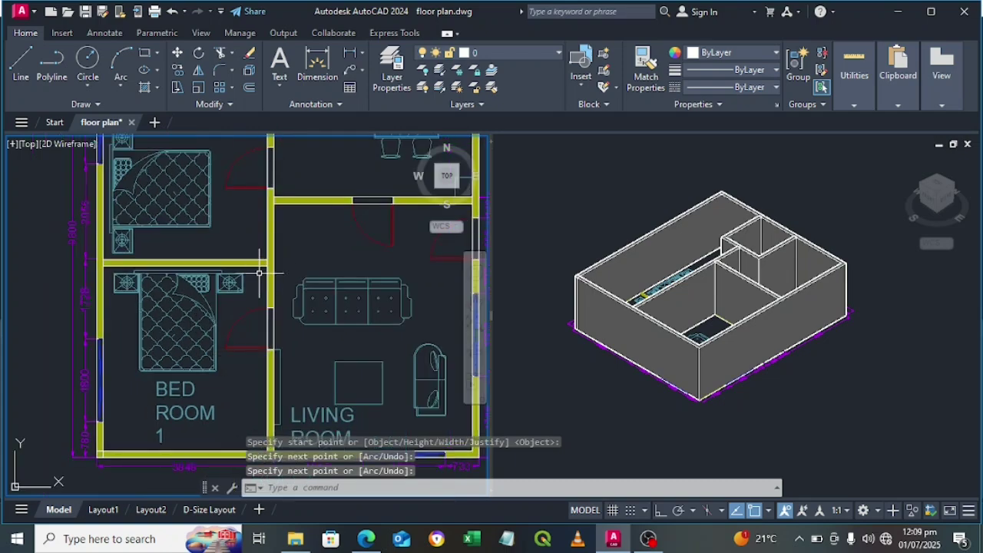
pyautogui.press('Return')
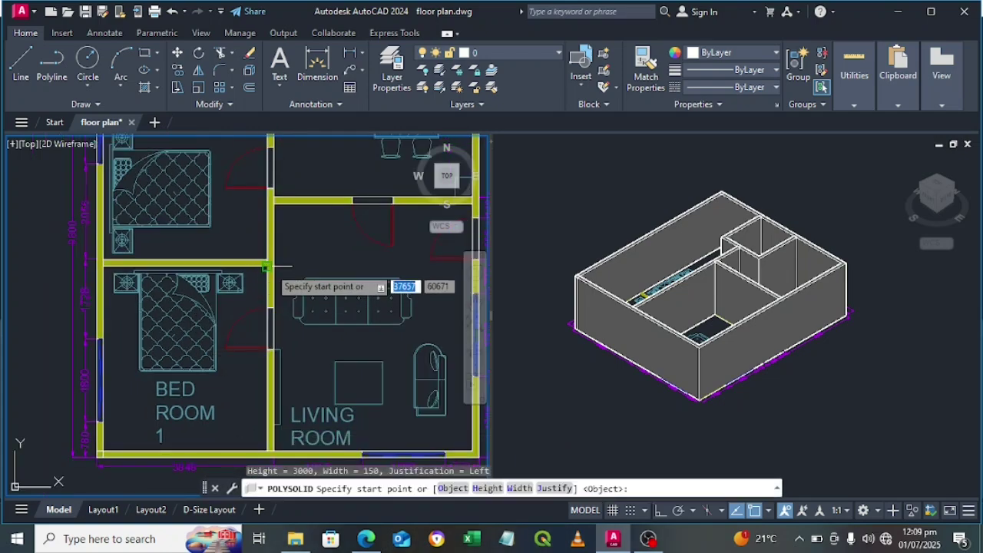
pyautogui.click(266, 267)
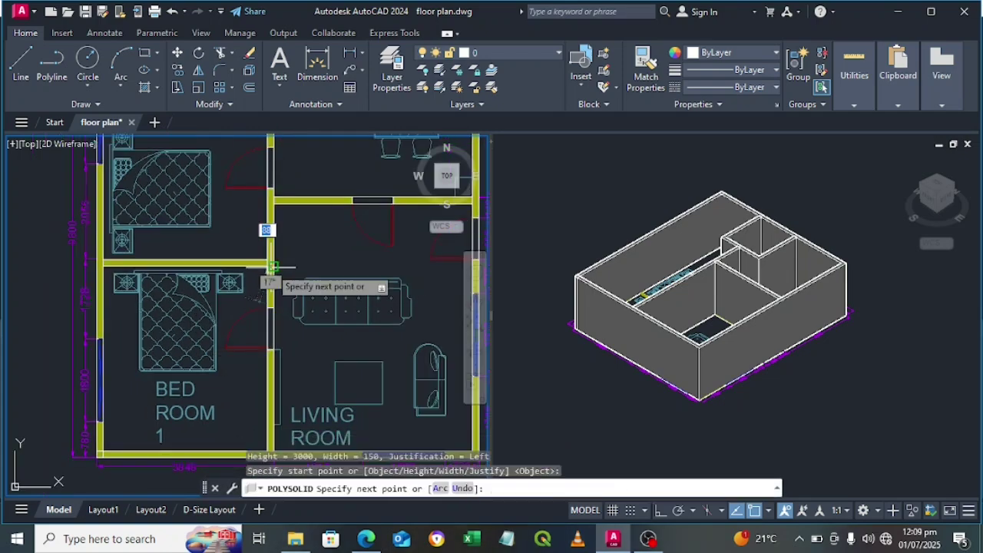
pyautogui.click(103, 266)
pyautogui.press('Return')
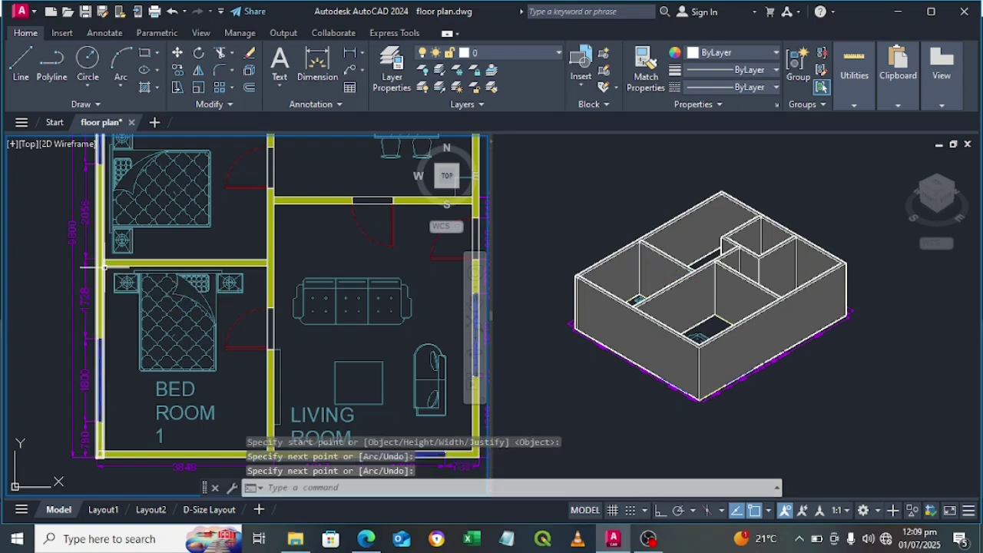
# - Union all the wall polysolids into one solid, selecting the entire model in the SE Isometric viewport
pyautogui.scroll(-5, 284, 296)
pyautogui.moveTo(285, 296); pyautogui.dragTo(290, 315, button='middle')
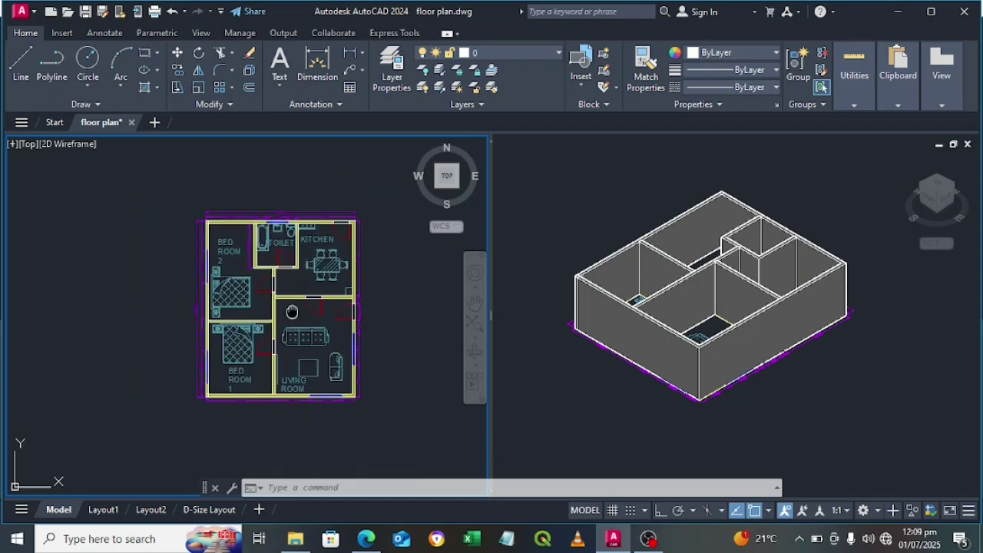
pyautogui.moveTo(292, 311); pyautogui.dragTo(272, 304, button='middle')
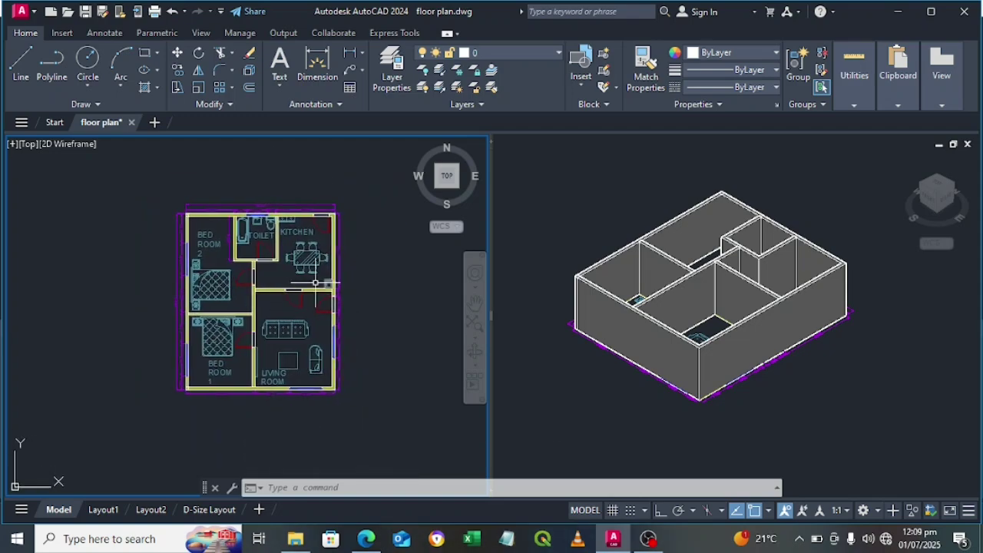
pyautogui.click(585, 403)
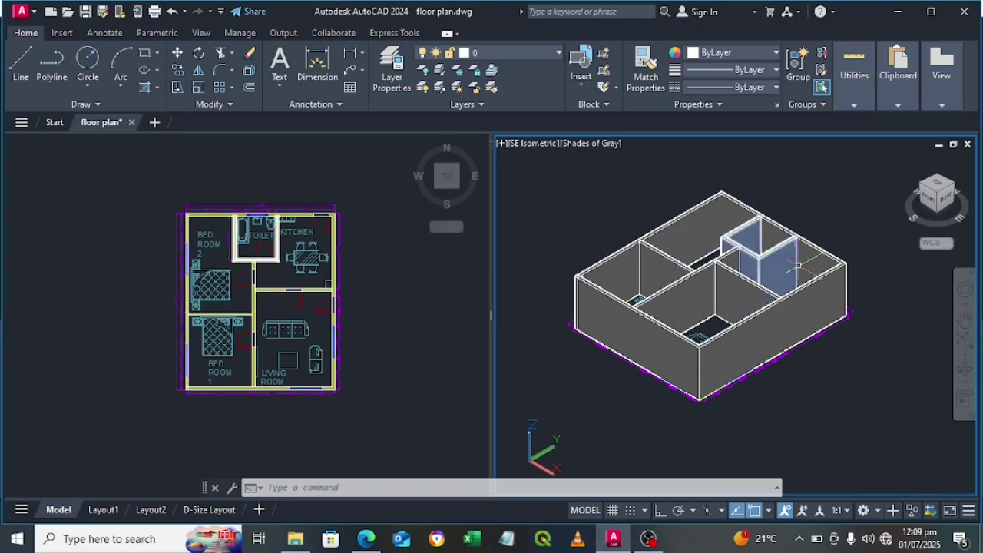
pyautogui.moveTo(627, 294); pyautogui.dragTo(652, 295, button='middle')
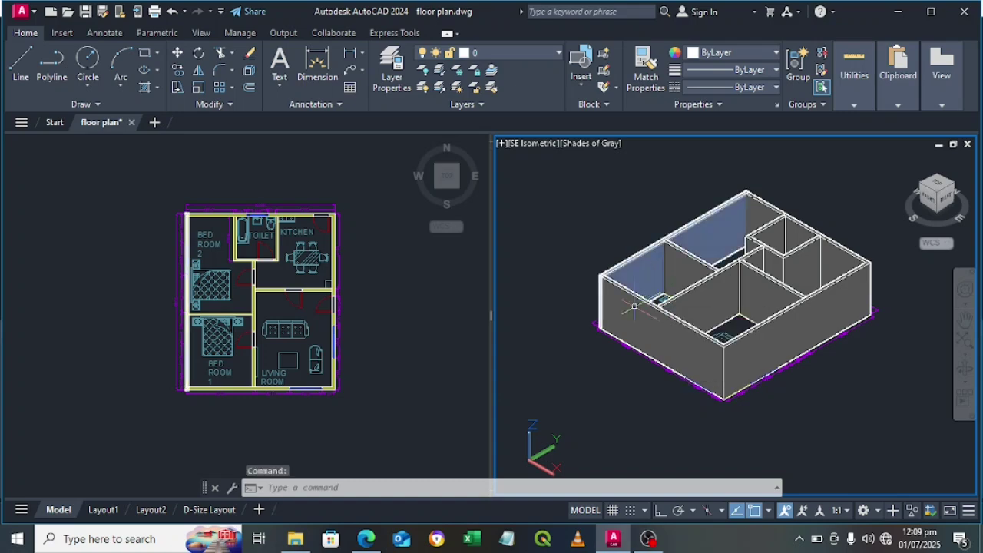
pyautogui.write('un')
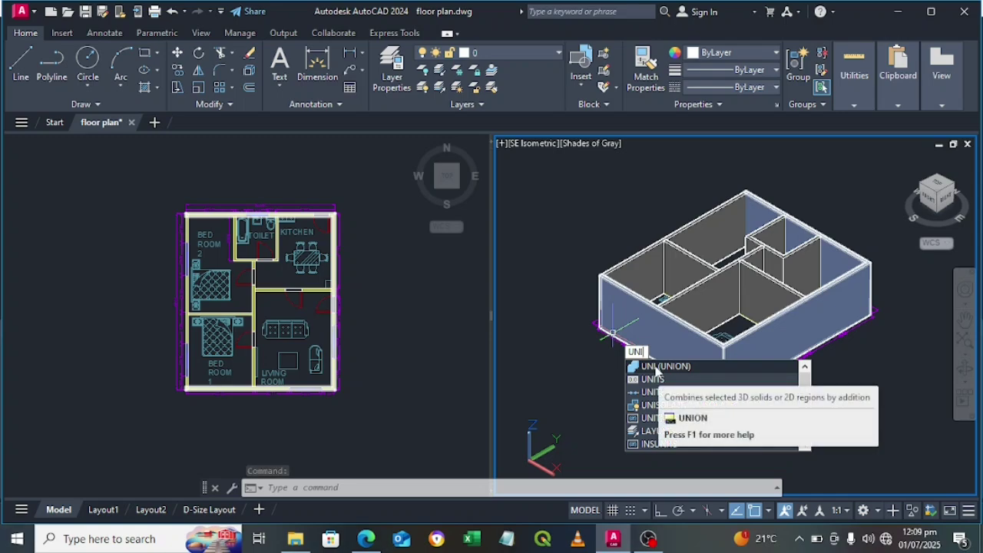
pyautogui.click(656, 367)
pyautogui.click(667, 345)
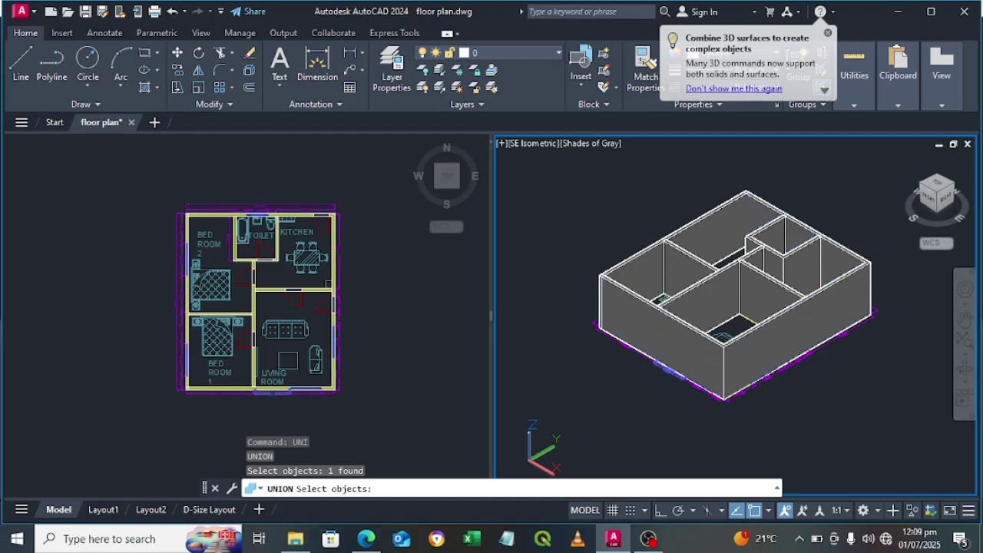
pyautogui.moveTo(610, 272); pyautogui.dragTo(617, 217, button='middle')
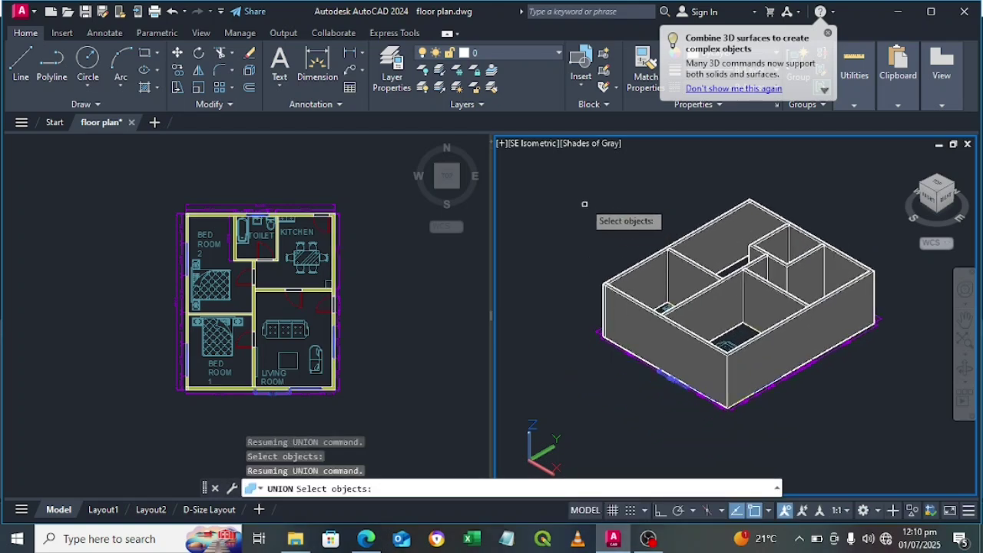
pyautogui.click(549, 173)
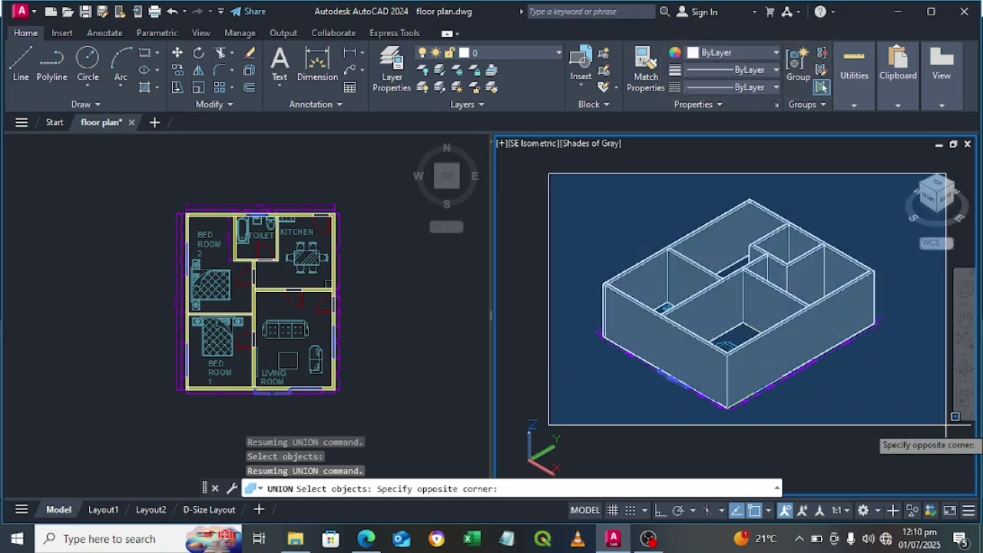
pyautogui.click(956, 416)
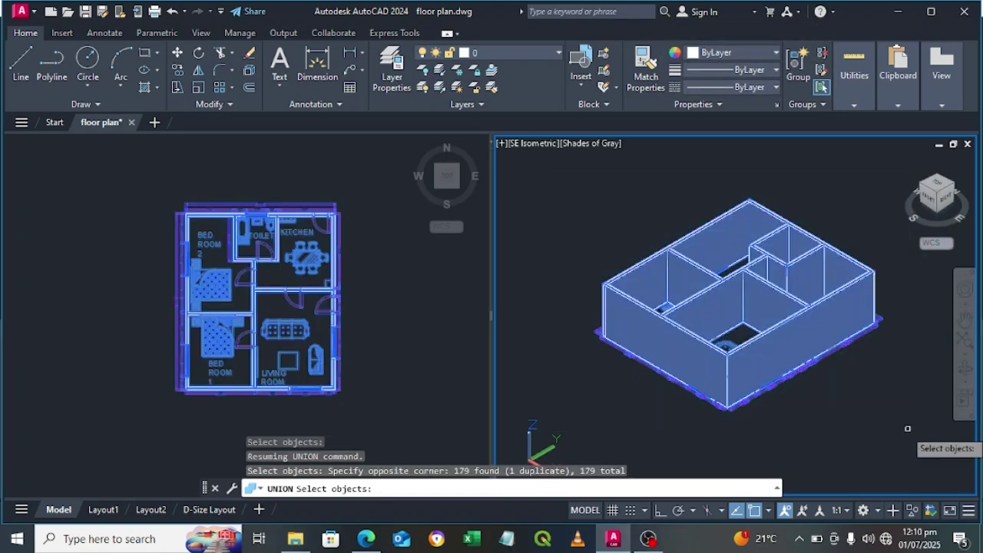
pyautogui.press('Return')
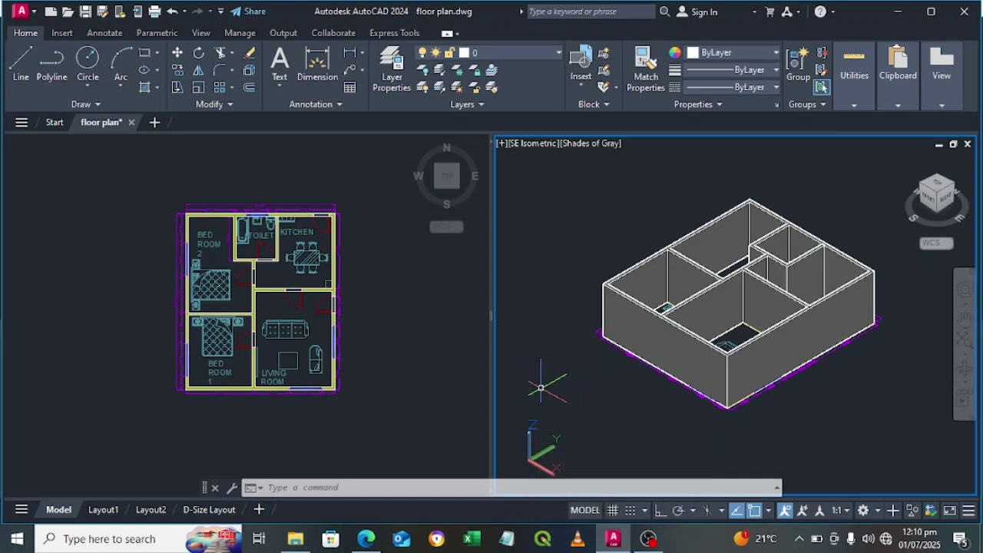
# - In the Top viewport, draw a polysolid 1200 high across the living room's east window, from its north end to its south end
pyautogui.click(398, 348)
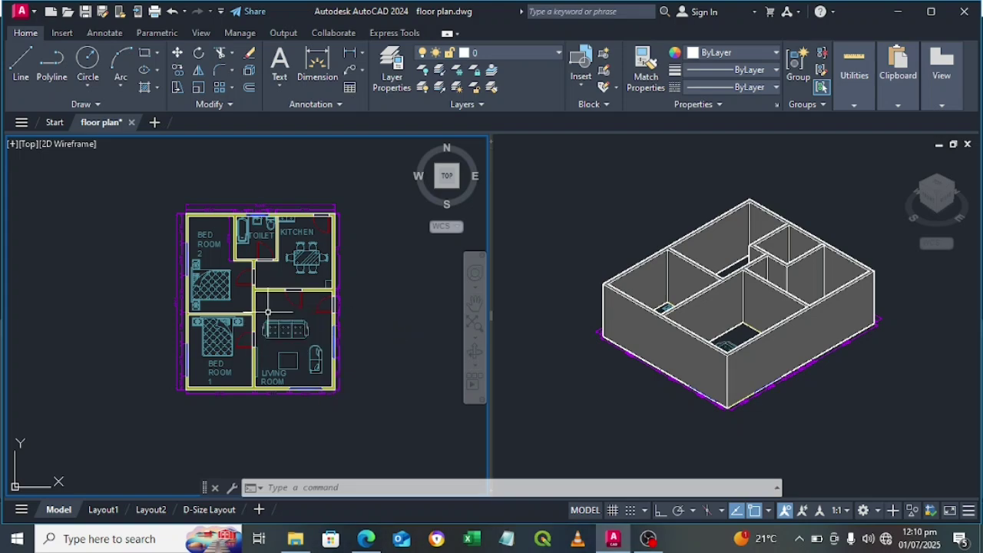
pyautogui.moveTo(267, 314); pyautogui.dragTo(302, 305, button='middle')
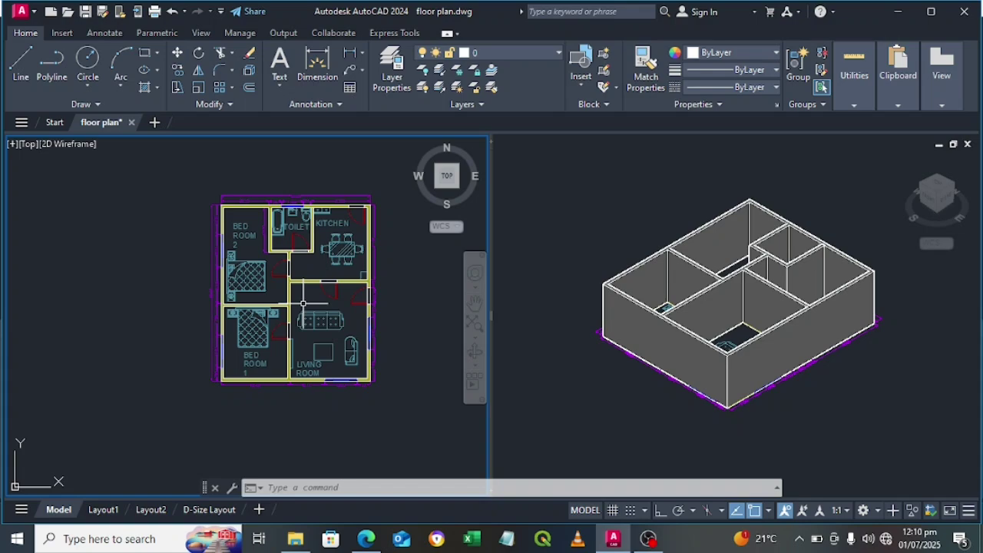
pyautogui.scroll(2, 334, 398)
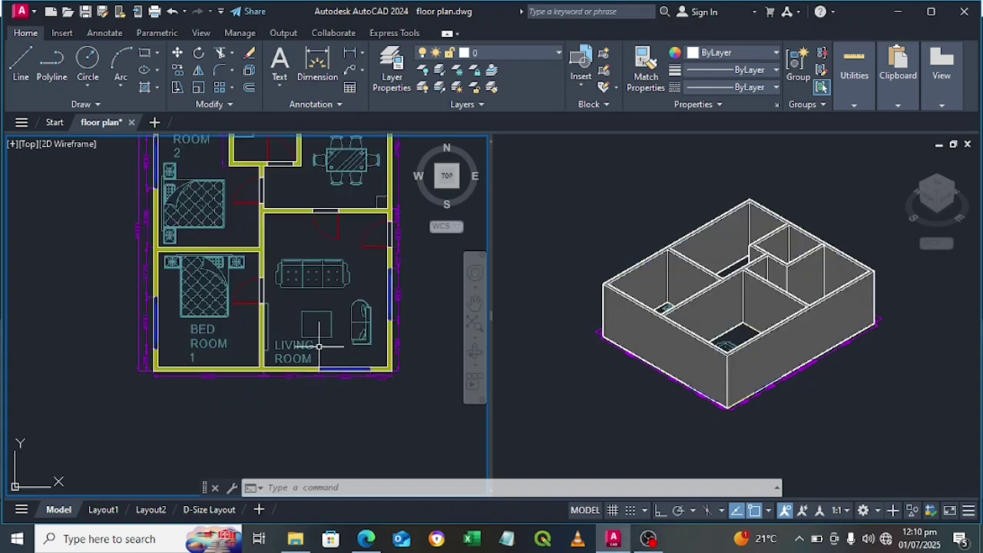
pyautogui.moveTo(319, 344); pyautogui.dragTo(302, 428, button='middle')
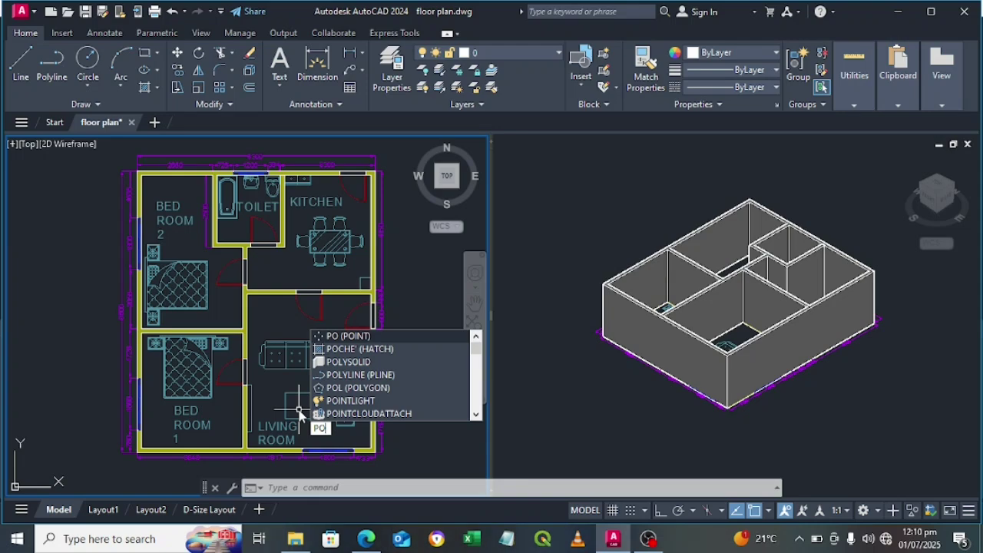
pyautogui.click(338, 364)
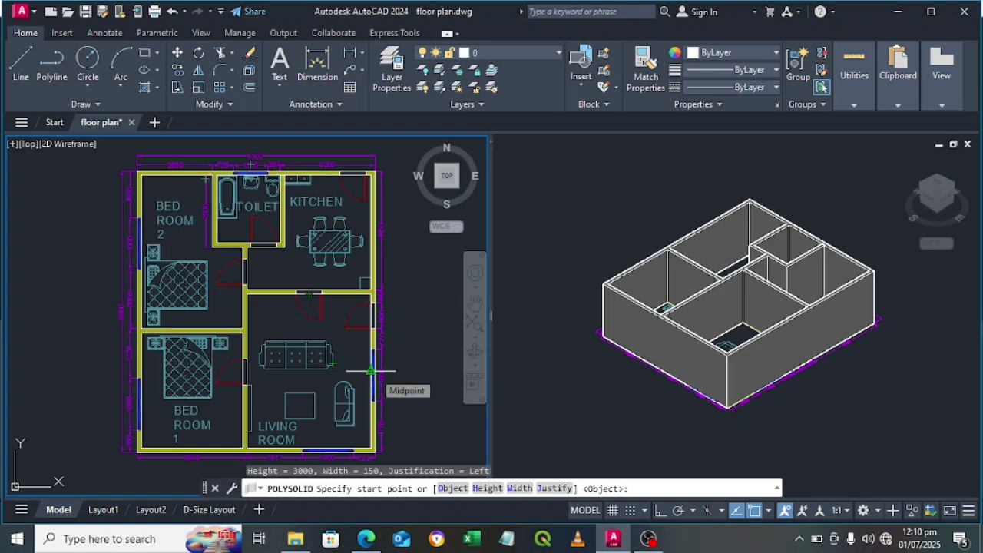
pyautogui.click(487, 488)
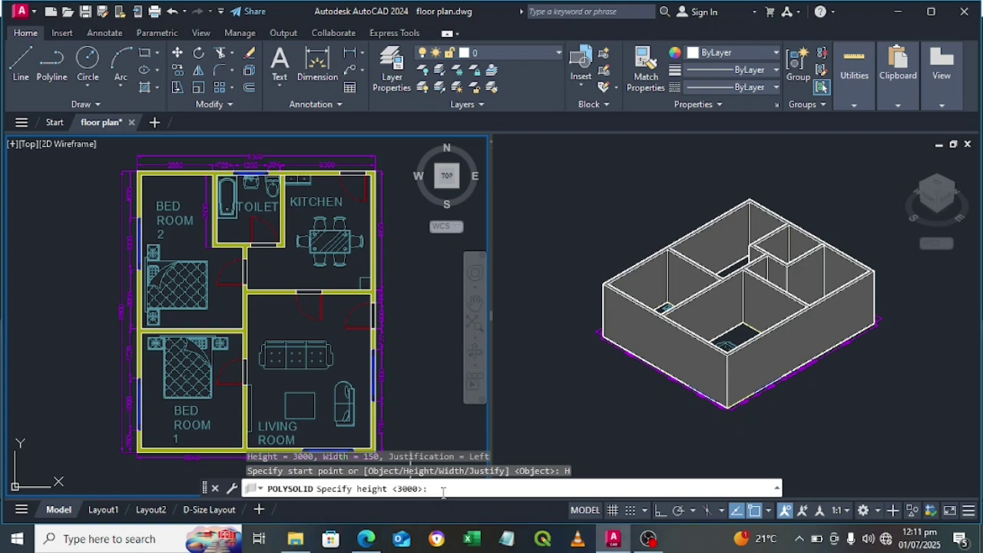
pyautogui.write('1200')
pyautogui.press('Return')
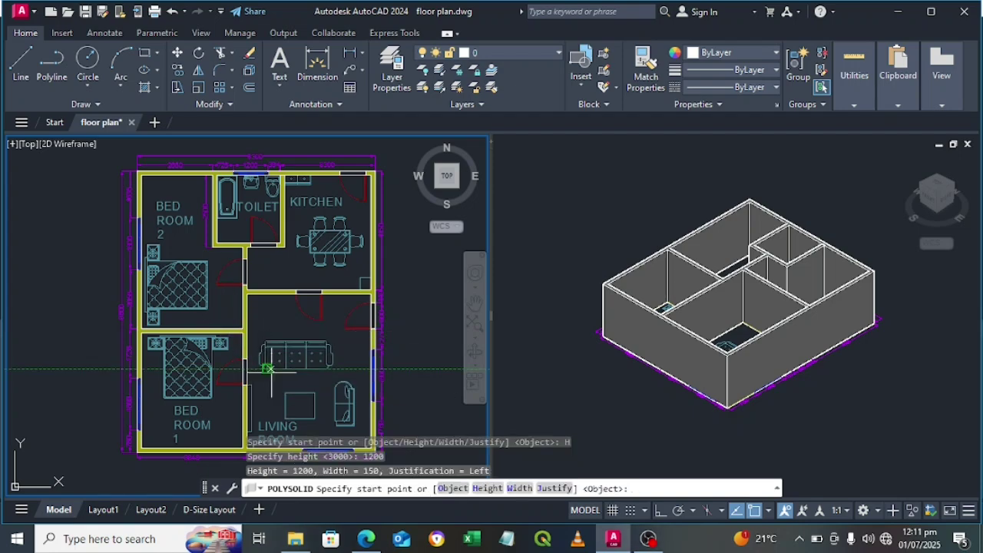
pyautogui.moveTo(296, 400); pyautogui.dragTo(292, 330, button='middle')
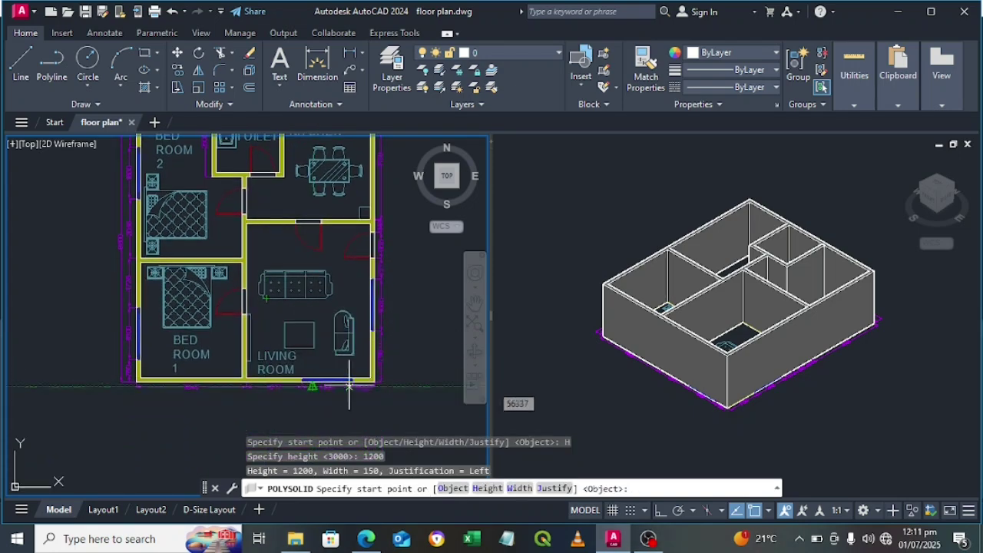
pyautogui.scroll(4, 374, 281)
pyautogui.click(371, 270)
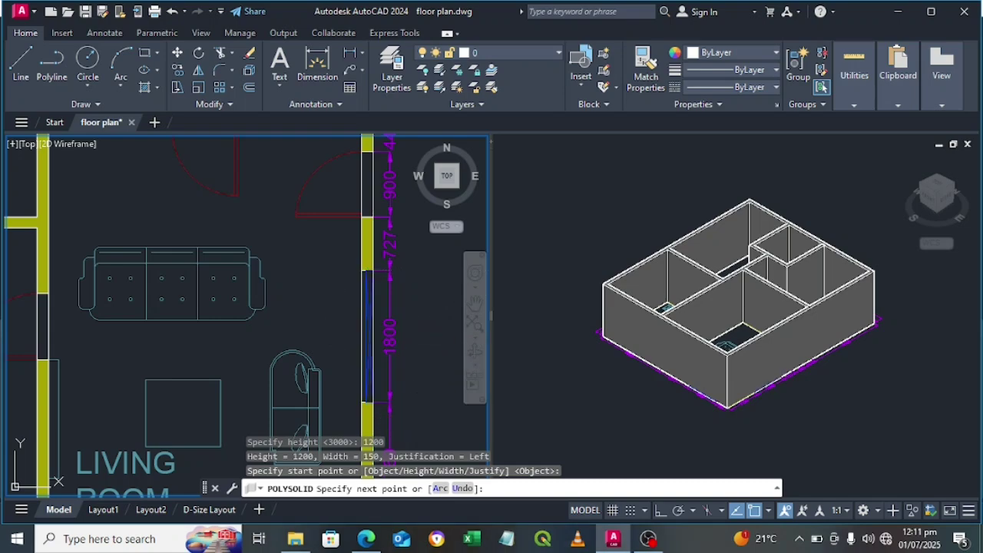
pyautogui.click(369, 401)
pyautogui.press('Return')
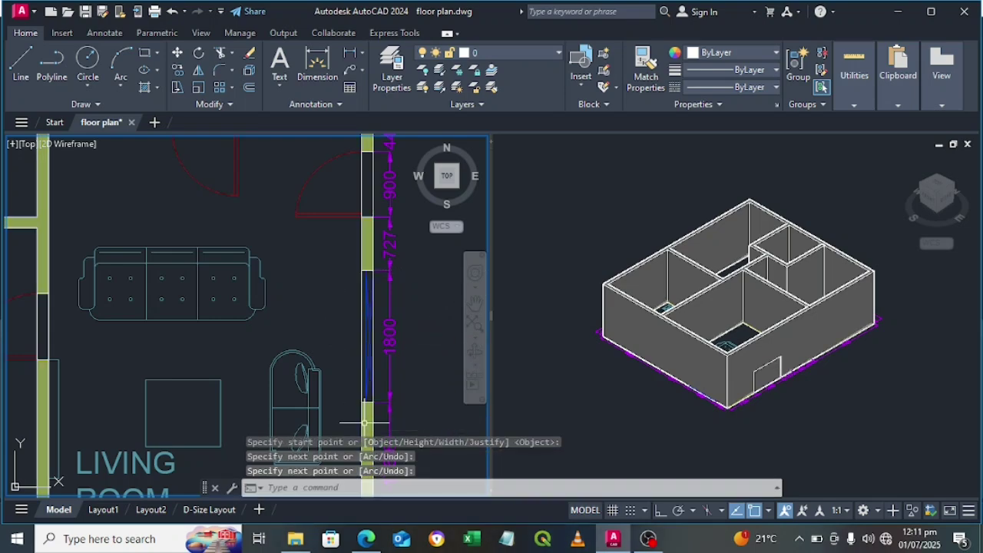
# - Draw another 1200-high polysolid across the living room's south window, from its east end to its west end along the outer wall face
pyautogui.scroll(-2, 328, 389)
pyautogui.moveTo(328, 389); pyautogui.dragTo(334, 249, button='middle')
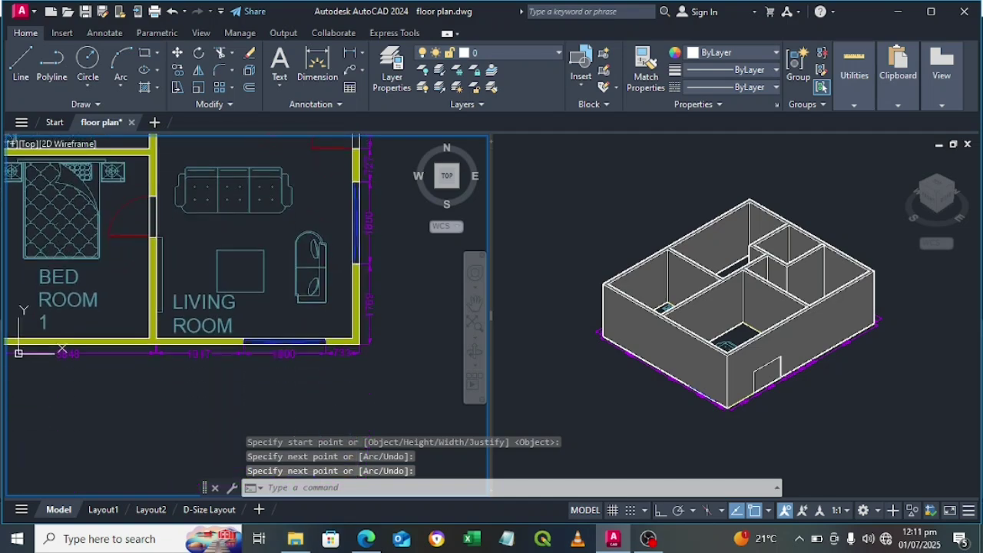
pyautogui.scroll(2, 321, 335)
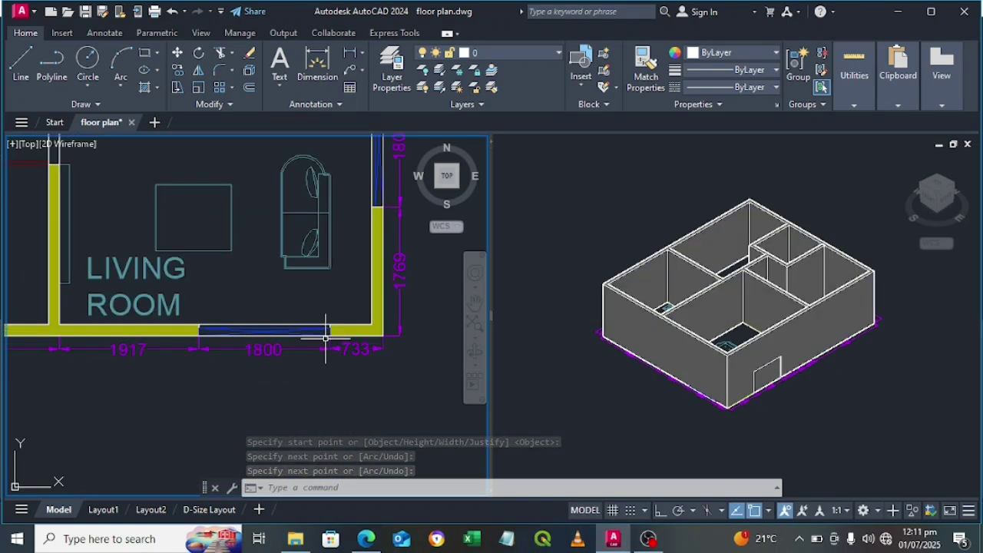
pyautogui.press('Return')
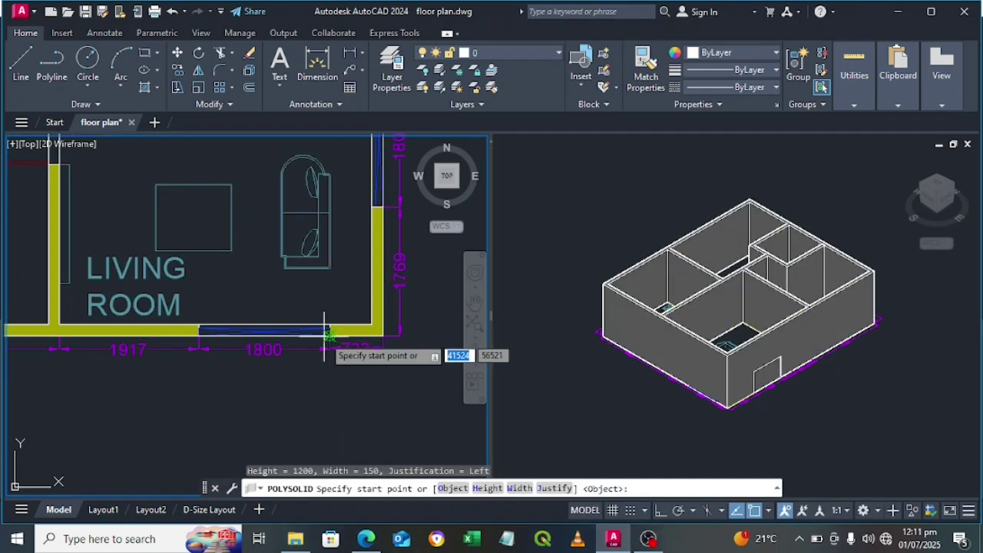
pyautogui.click(329, 336)
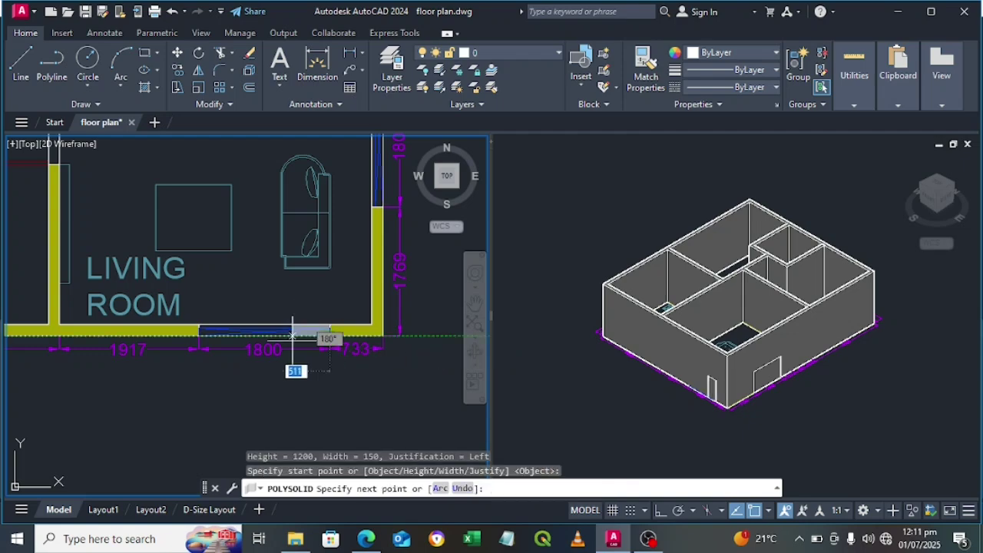
pyautogui.click(198, 336)
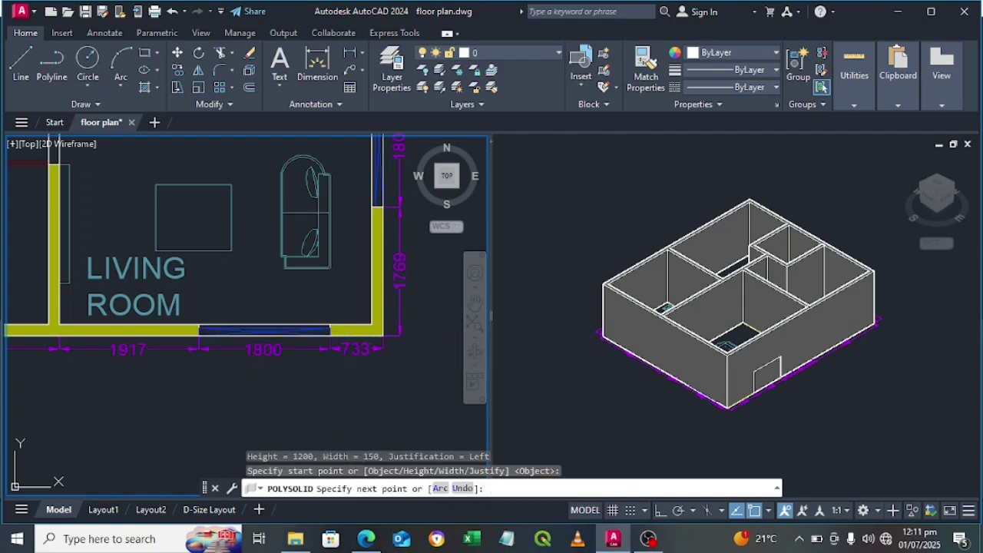
pyautogui.press('Return')
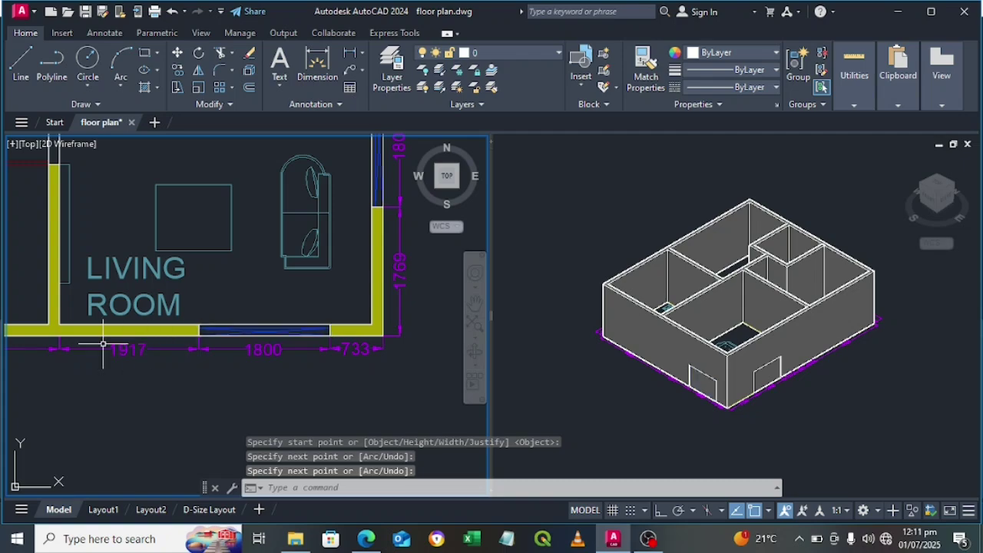
# - Draw a 1200-high polysolid across Bedroom 1's west window, from its south end to its north end along the outer wall face
pyautogui.scroll(-3, 100, 342)
pyautogui.moveTo(105, 342); pyautogui.dragTo(244, 342, button='middle')
pyautogui.scroll(1, 157, 332)
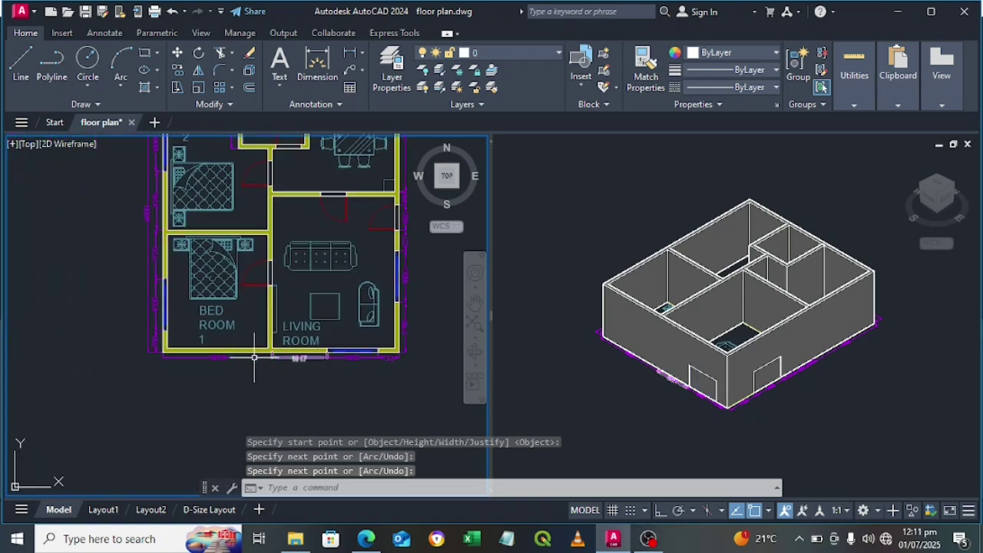
pyautogui.scroll(3, 162, 330)
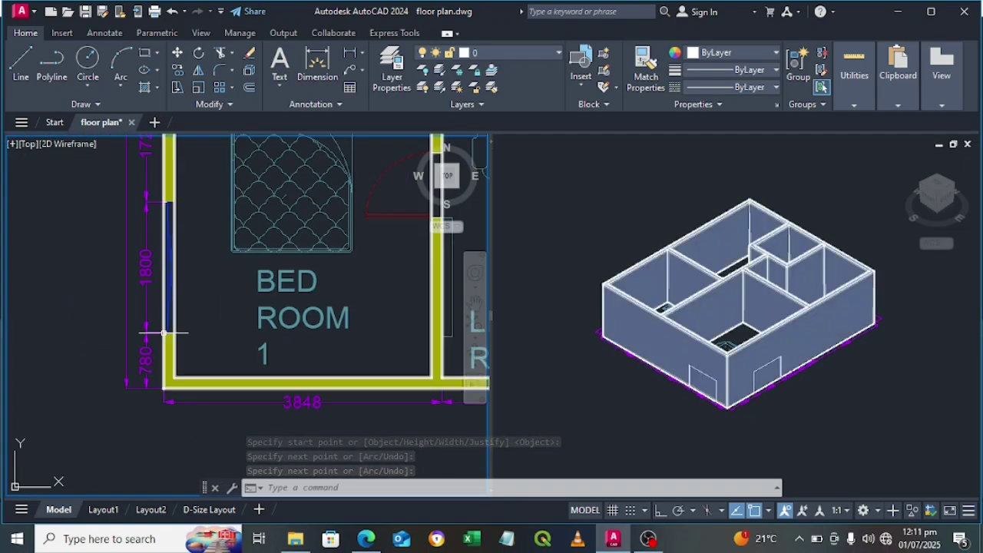
pyautogui.press('Return')
pyautogui.click(163, 332)
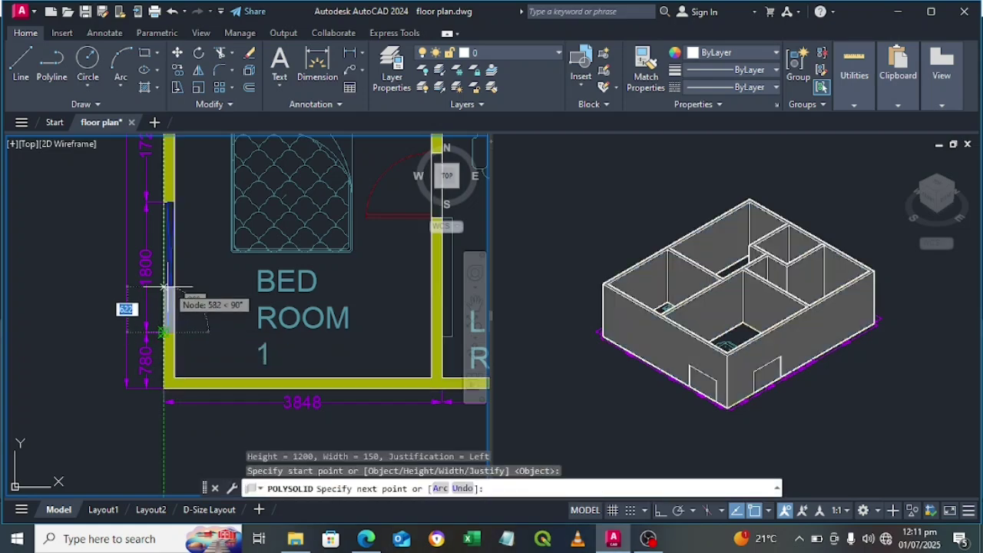
pyautogui.click(163, 202)
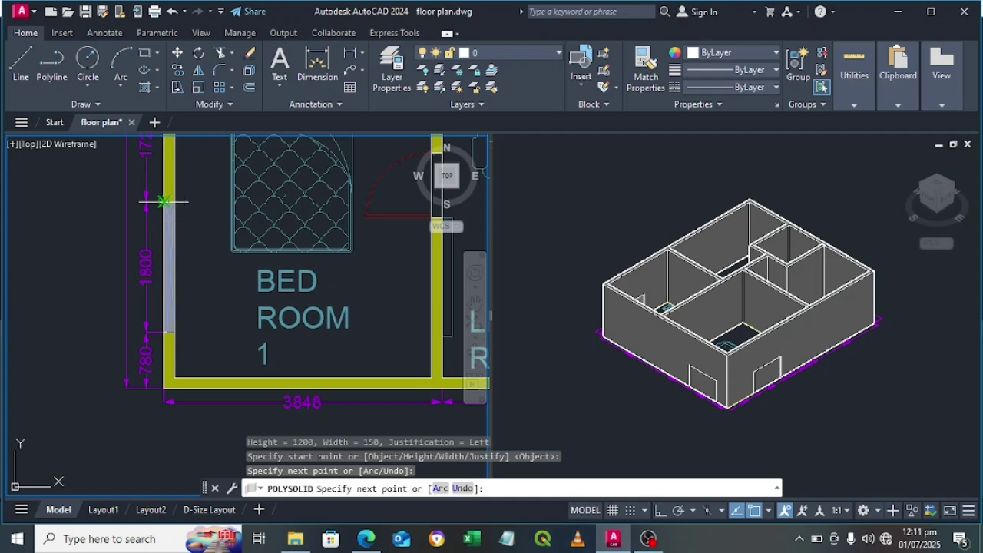
pyautogui.press('Return')
# - Draw a 1200-high polysolid across Bedroom 2's west window, from its south end to its north end along the outer wall face
pyautogui.scroll(-5, 221, 227)
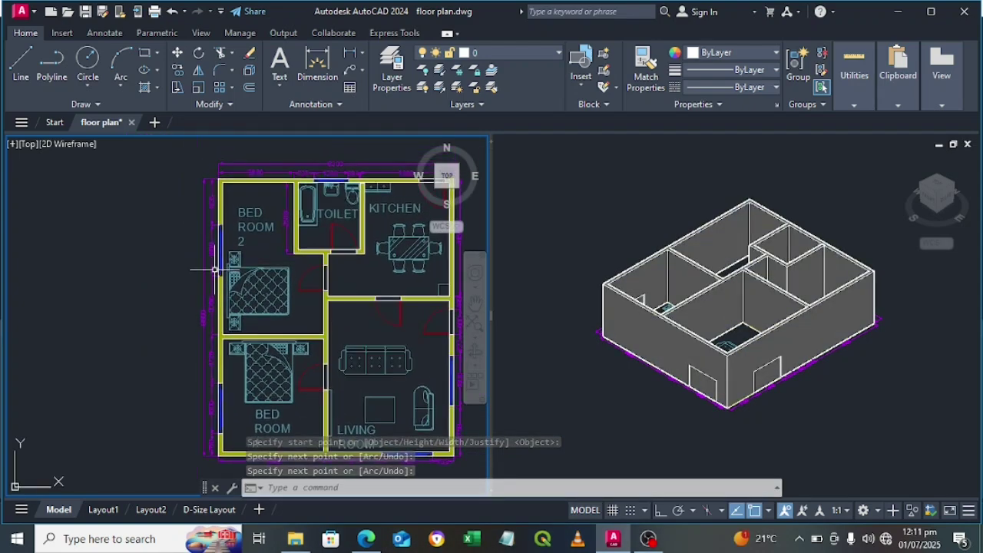
pyautogui.scroll(4, 216, 271)
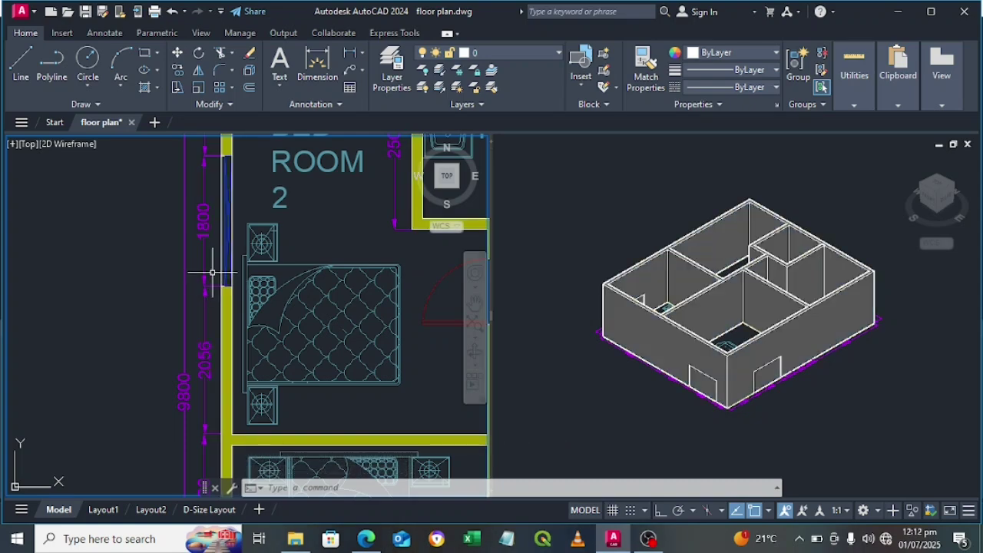
pyautogui.press('Return')
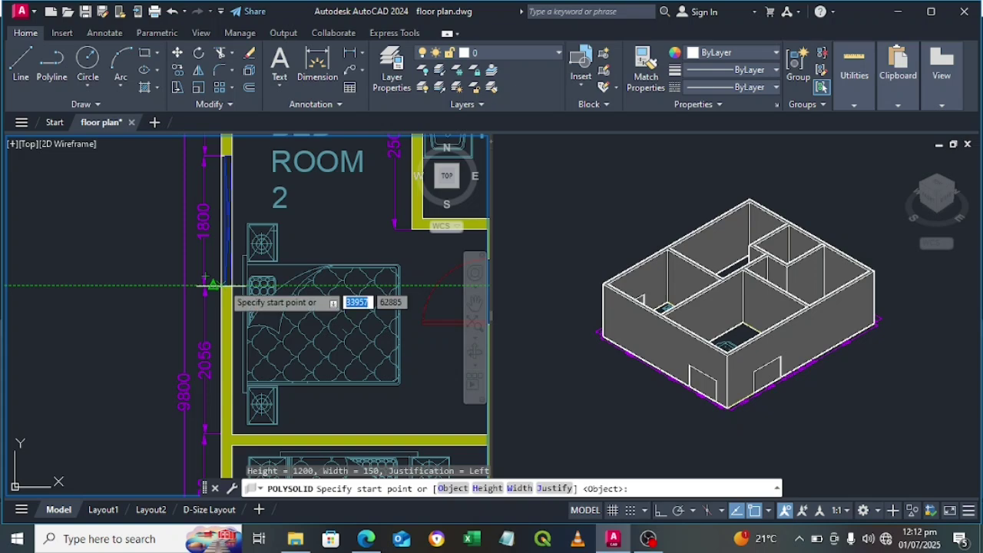
pyautogui.scroll(3, 213, 286)
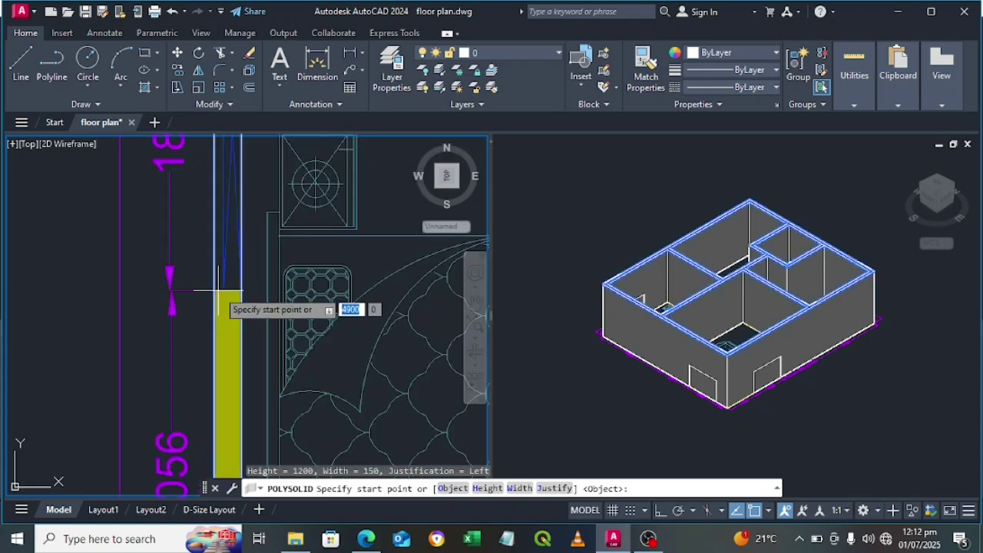
pyautogui.click(213, 290)
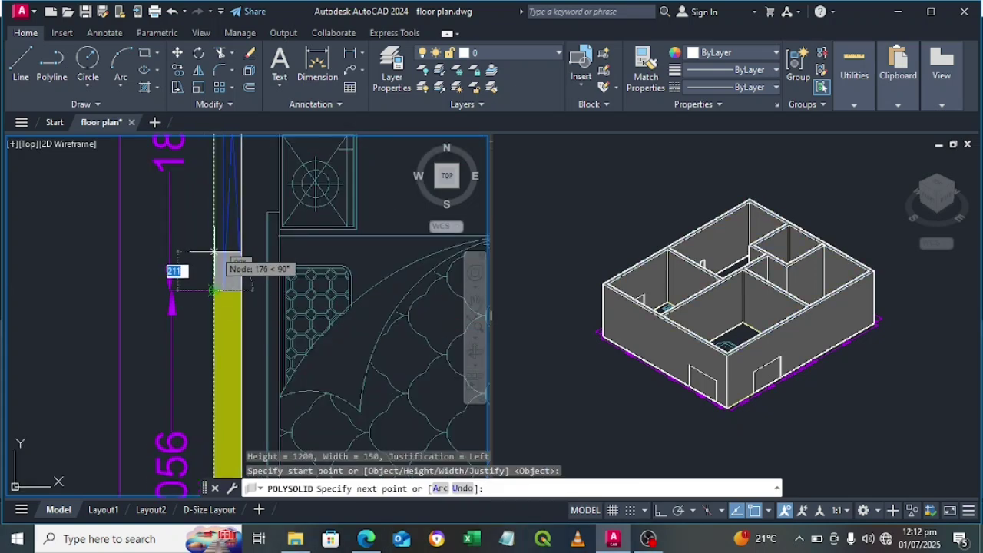
pyautogui.scroll(-3, 220, 290)
pyautogui.scroll(-1, 220, 289)
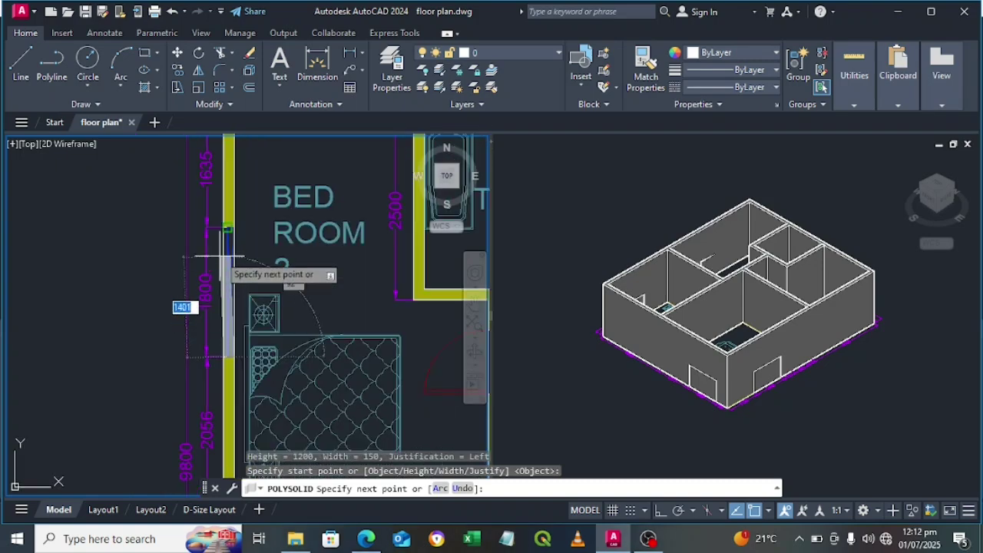
pyautogui.click(221, 228)
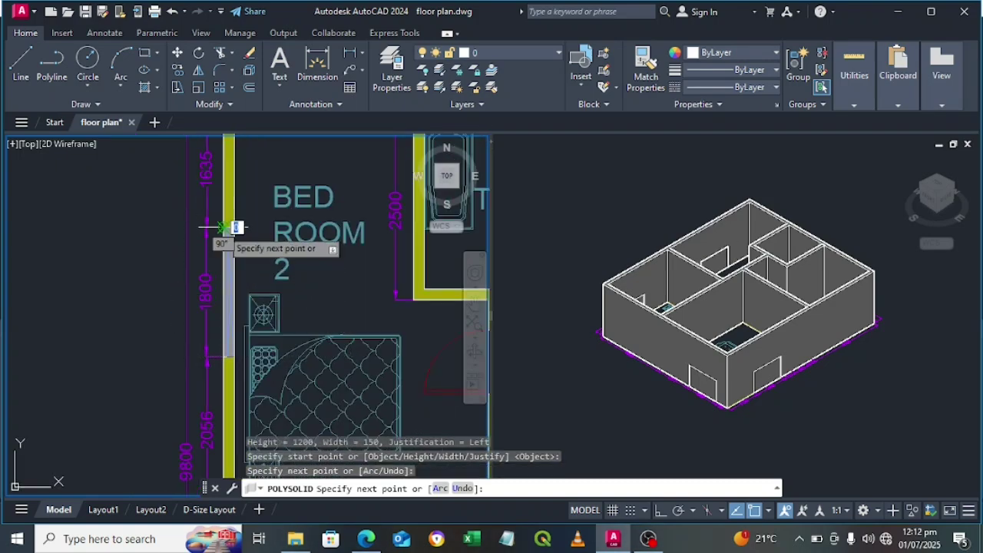
pyautogui.press('Return')
pyautogui.scroll(-4, 338, 274)
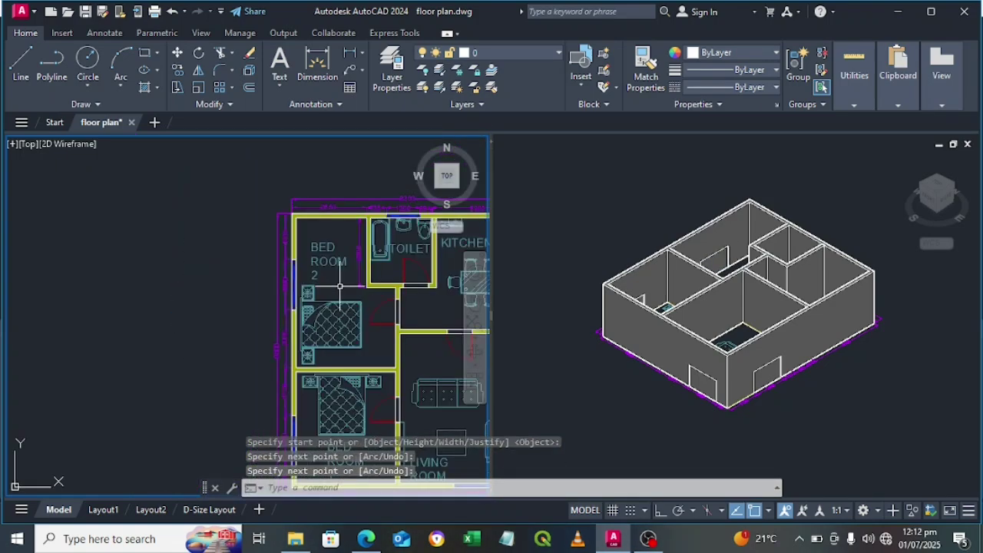
pyautogui.moveTo(340, 286); pyautogui.dragTo(208, 232, button='middle')
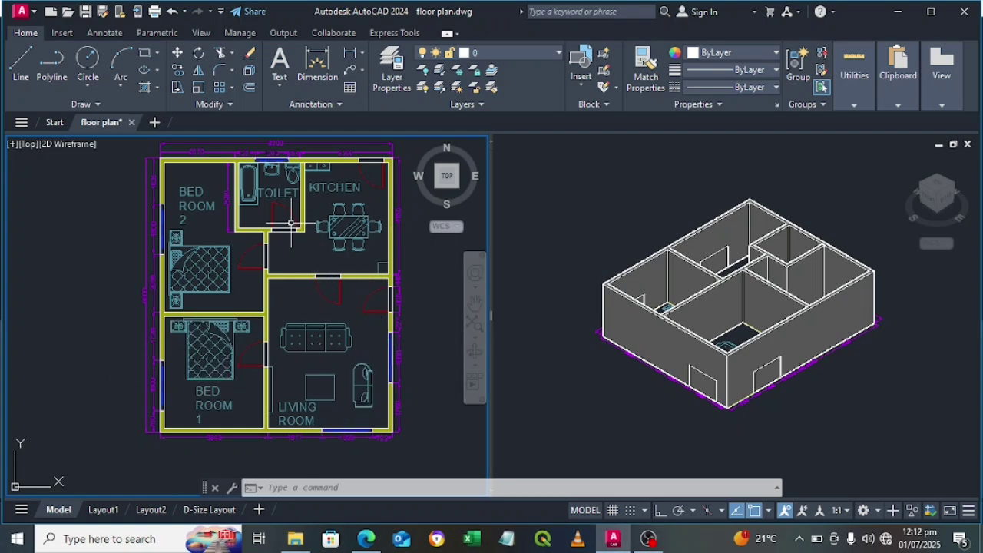
pyautogui.click(270, 160)
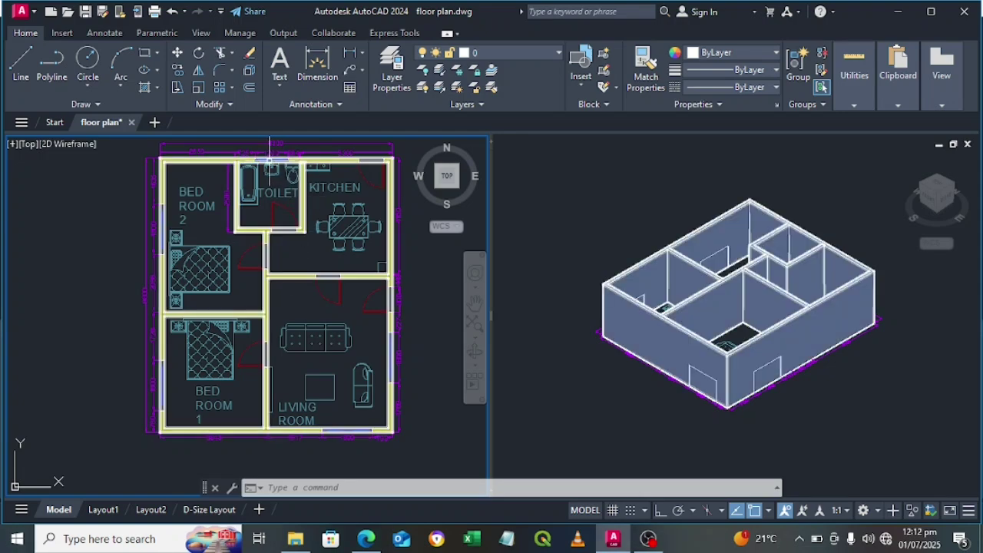
pyautogui.press('Escape')
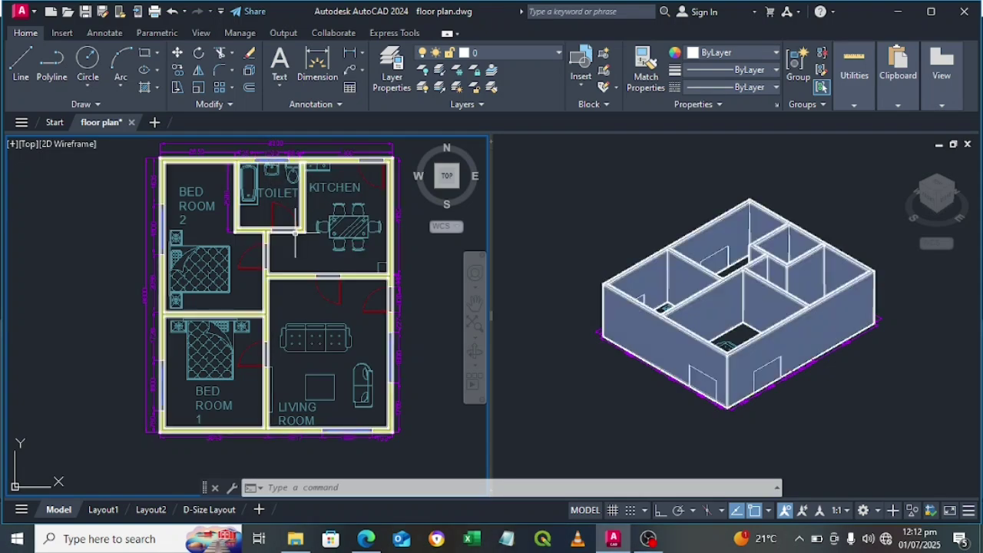
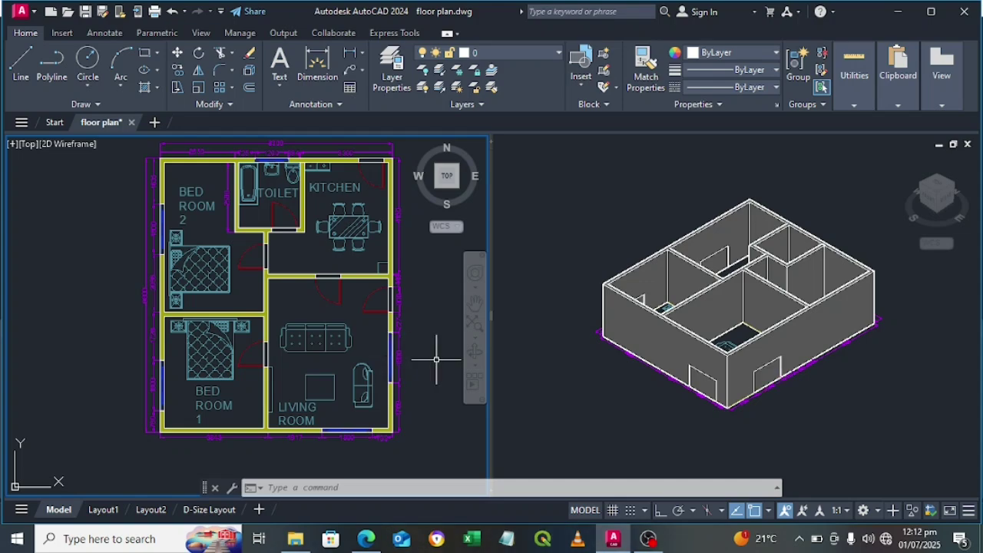
# - Draw a polysolid 700 high across the toilet's north window, from its west end to its east end along the outer wall face
pyautogui.write('PO')
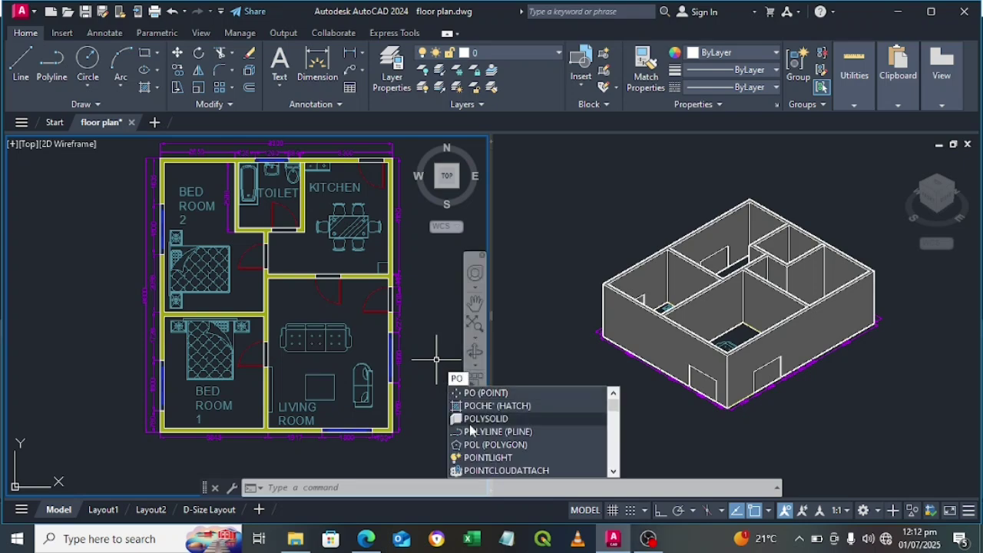
pyautogui.click(471, 419)
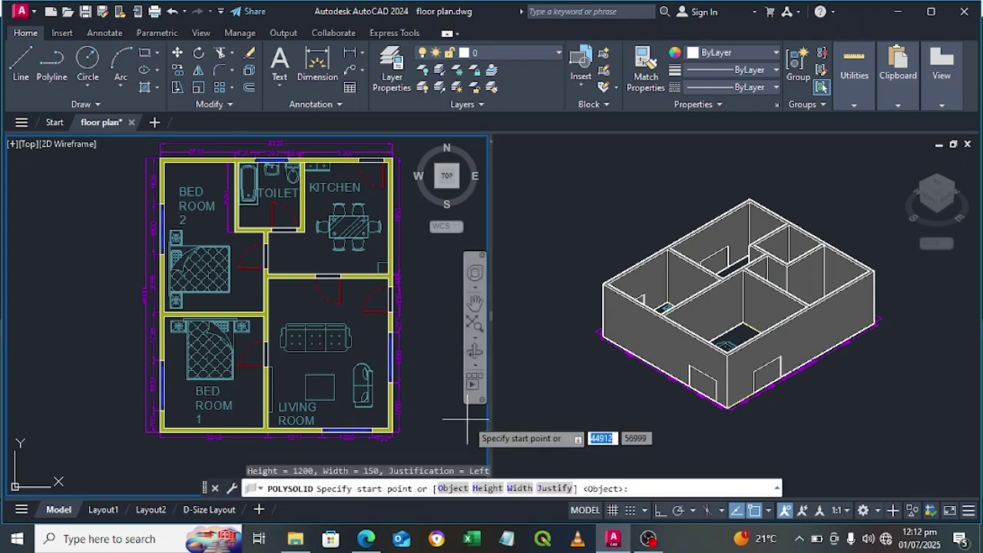
pyautogui.click(490, 489)
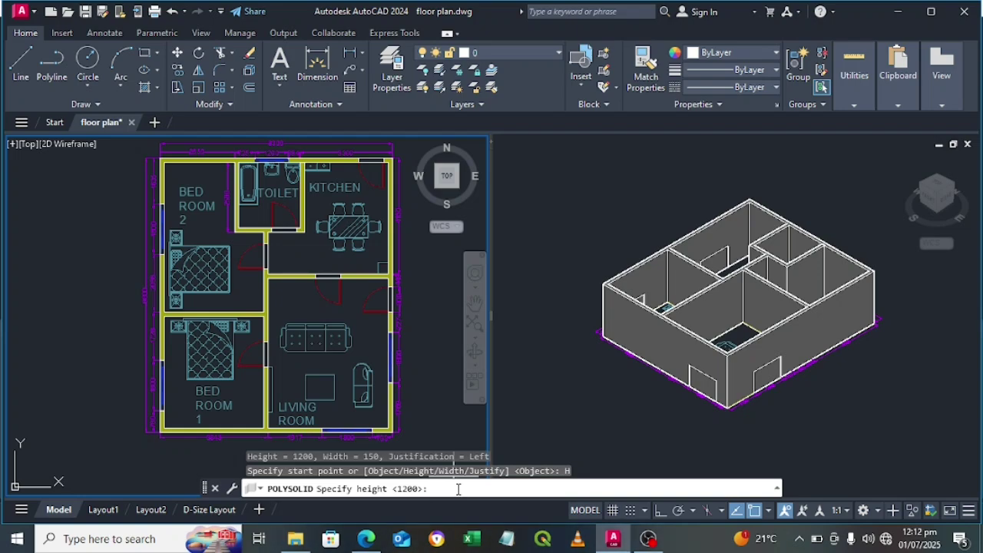
pyautogui.write('700')
pyautogui.press('Return')
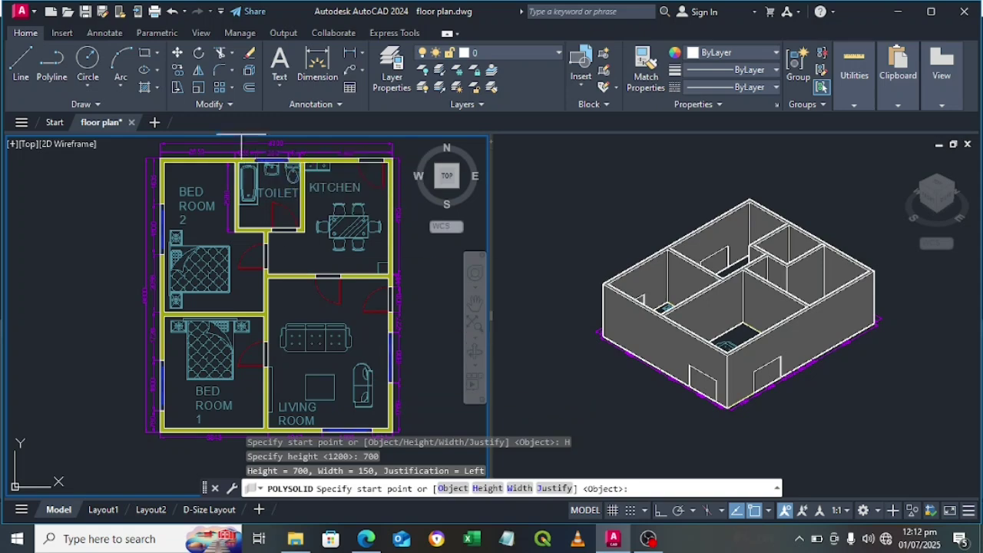
pyautogui.scroll(5, 281, 250)
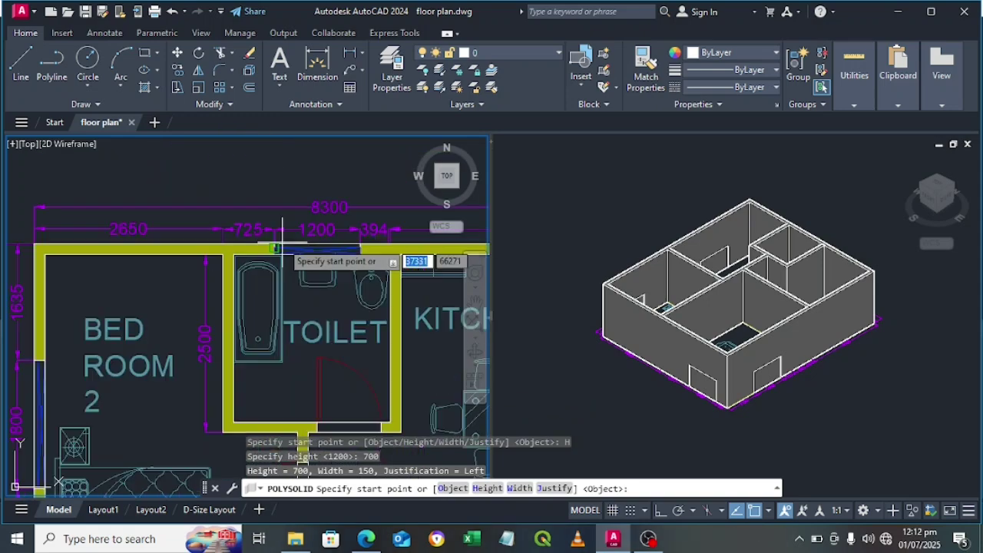
pyautogui.scroll(2, 281, 247)
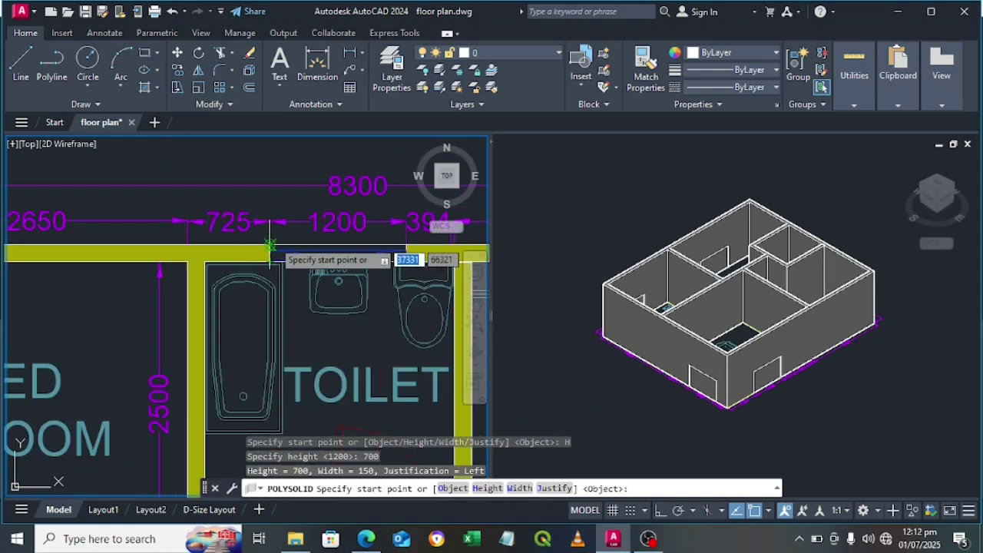
pyautogui.click(270, 244)
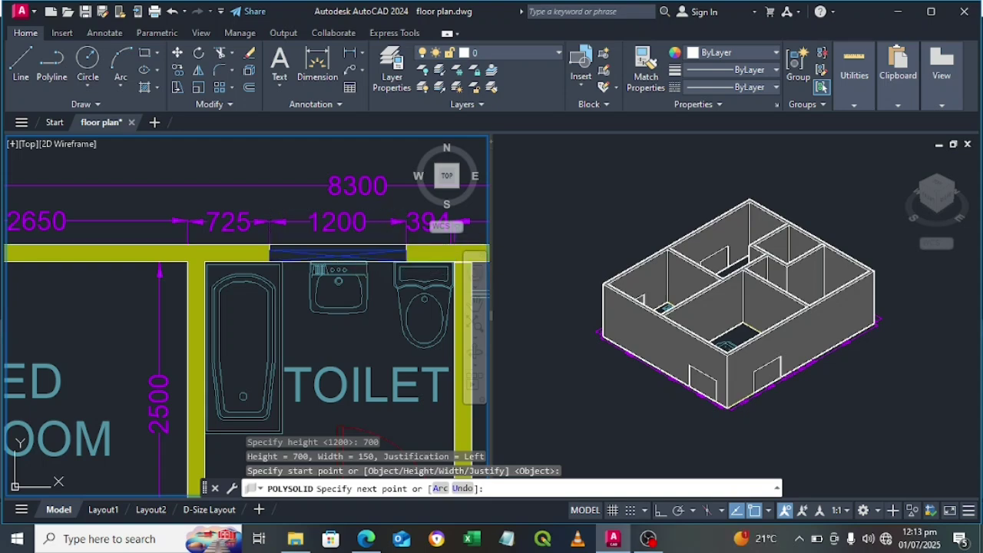
pyautogui.click(406, 247)
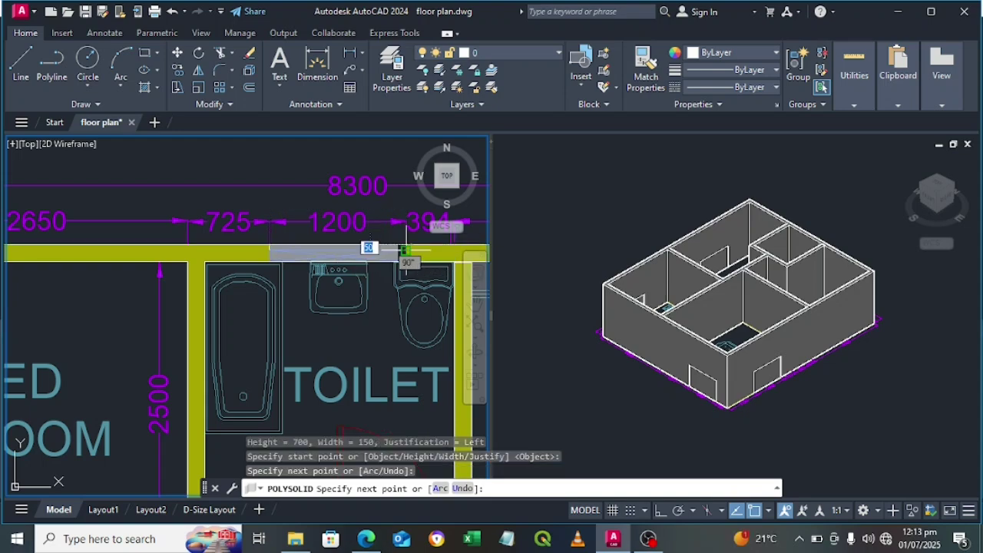
pyautogui.press('Return')
# - Move the four window polysolids of both bedrooms and the living room by a displacement of 0,0,900
pyautogui.scroll(-2, 359, 304)
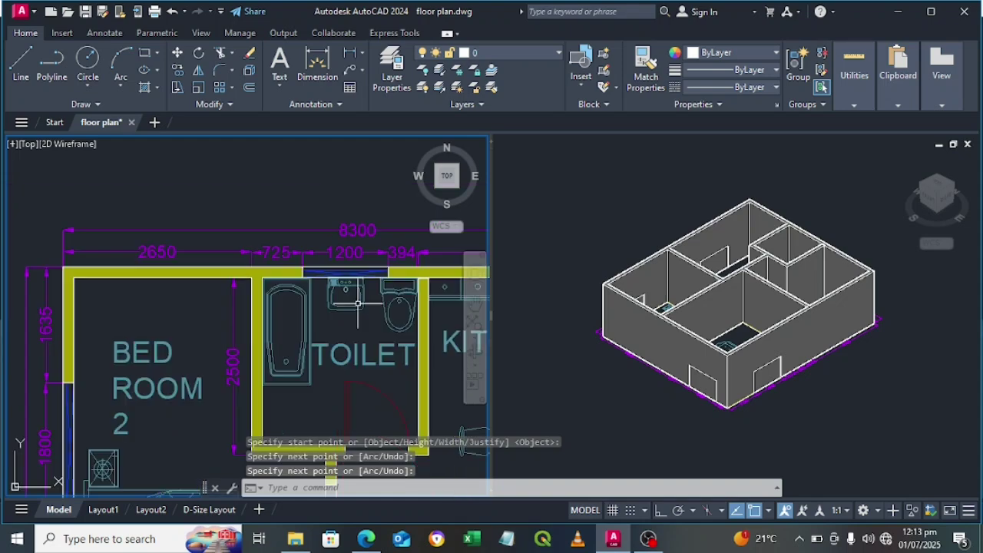
pyautogui.moveTo(321, 290); pyautogui.dragTo(304, 273, button='middle')
pyautogui.scroll(-4, 304, 273)
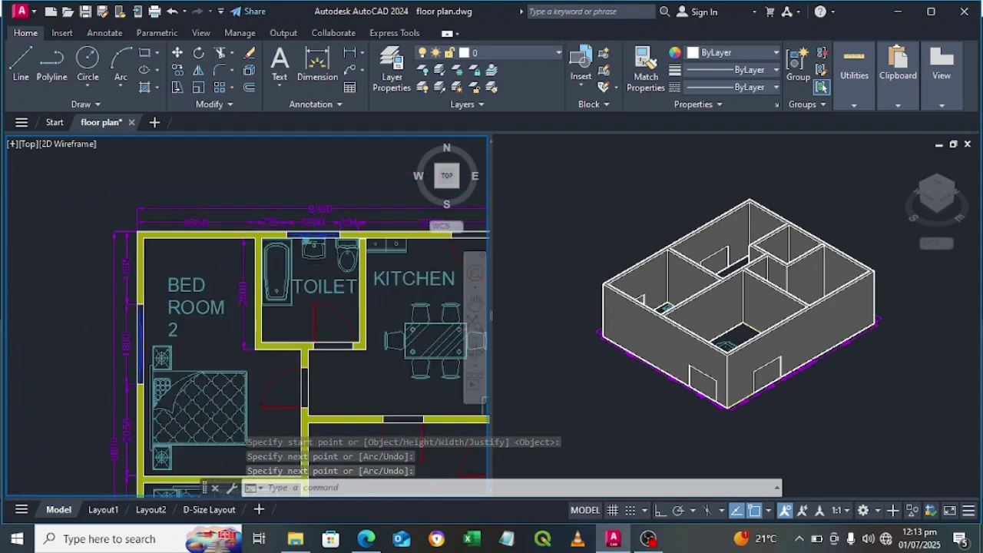
pyautogui.moveTo(338, 338); pyautogui.dragTo(309, 272, button='middle')
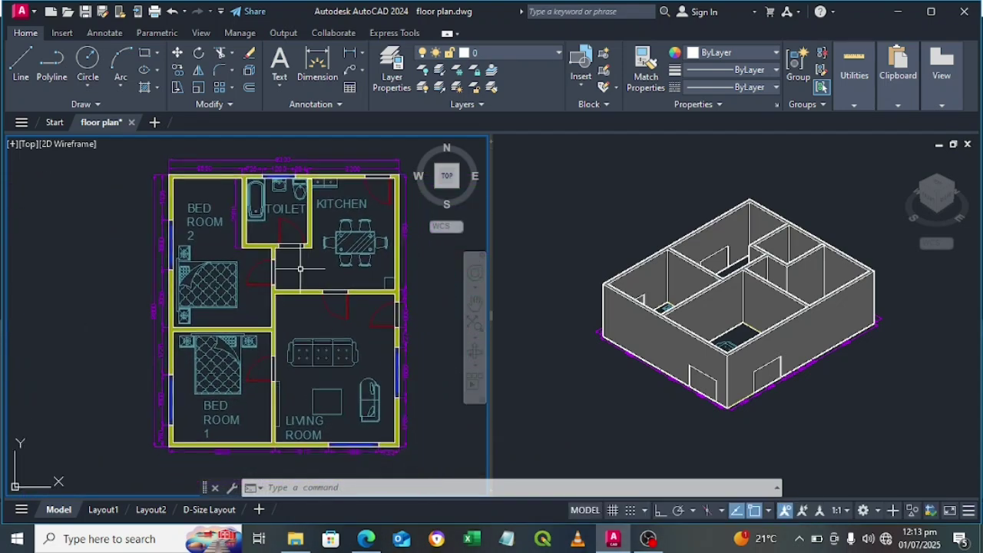
pyautogui.click(173, 247)
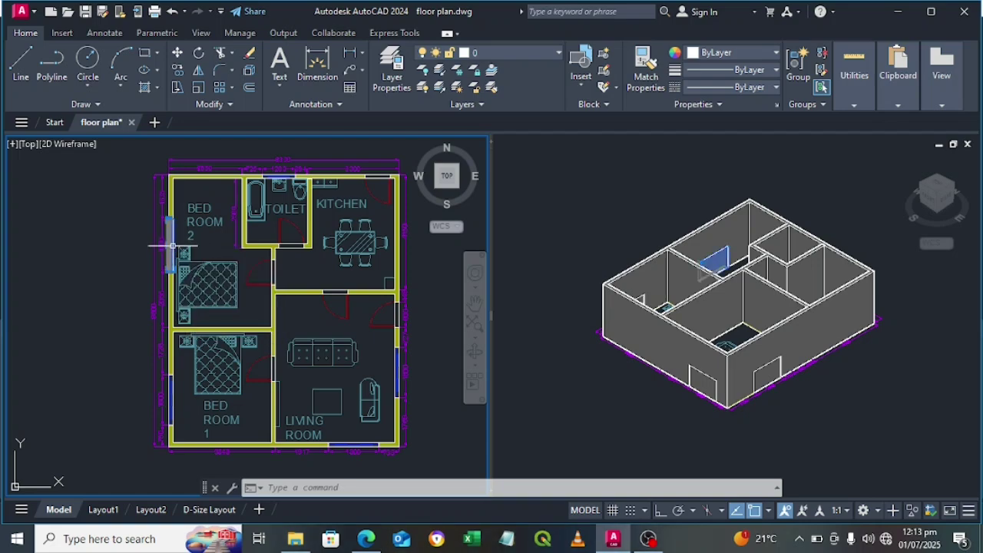
pyautogui.click(169, 392)
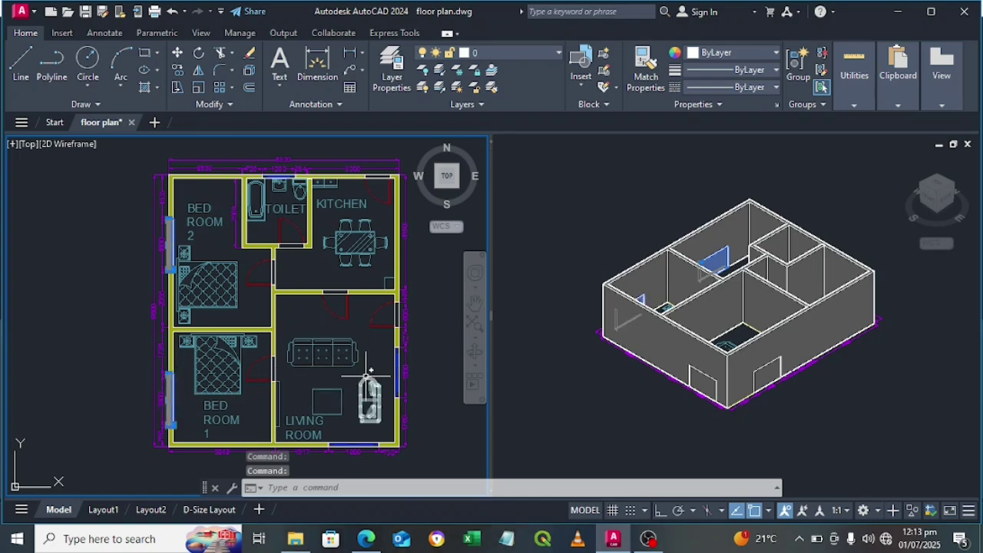
pyautogui.click(396, 357)
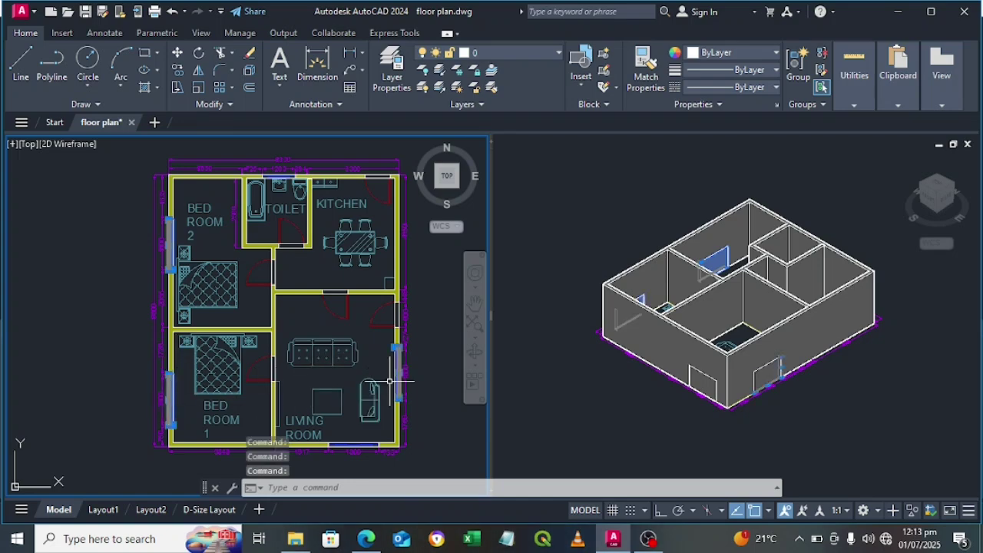
pyautogui.click(358, 444)
pyautogui.click(359, 444)
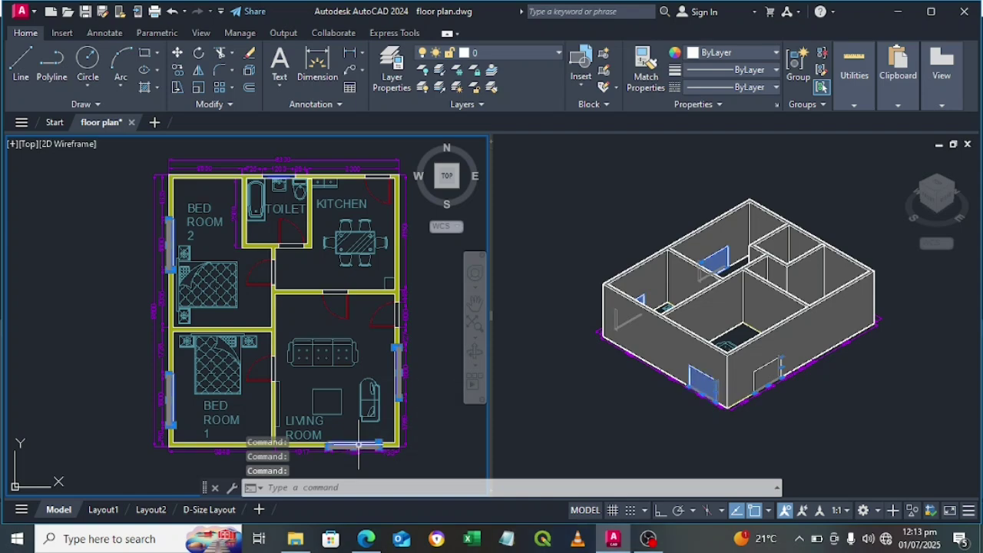
pyautogui.rightClick(358, 444)
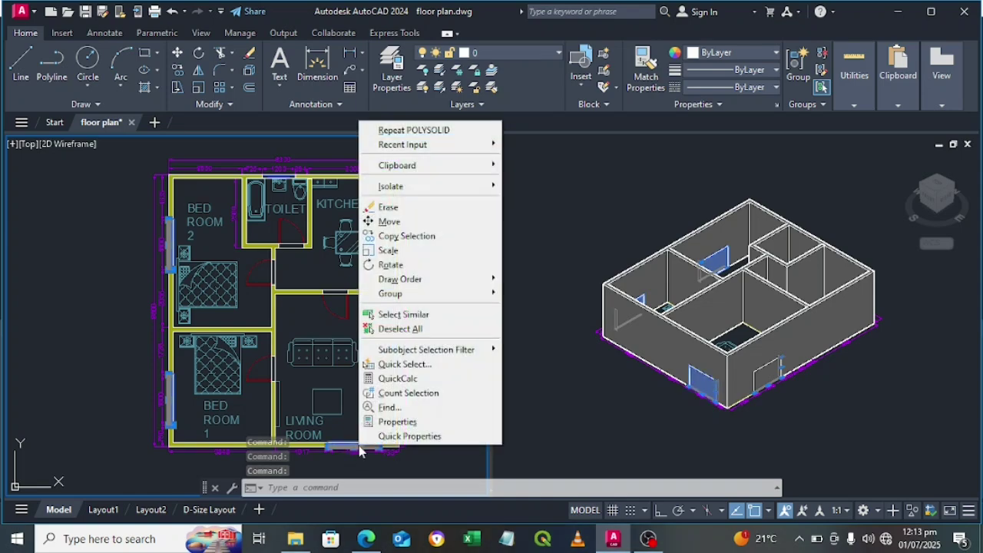
pyautogui.click(388, 222)
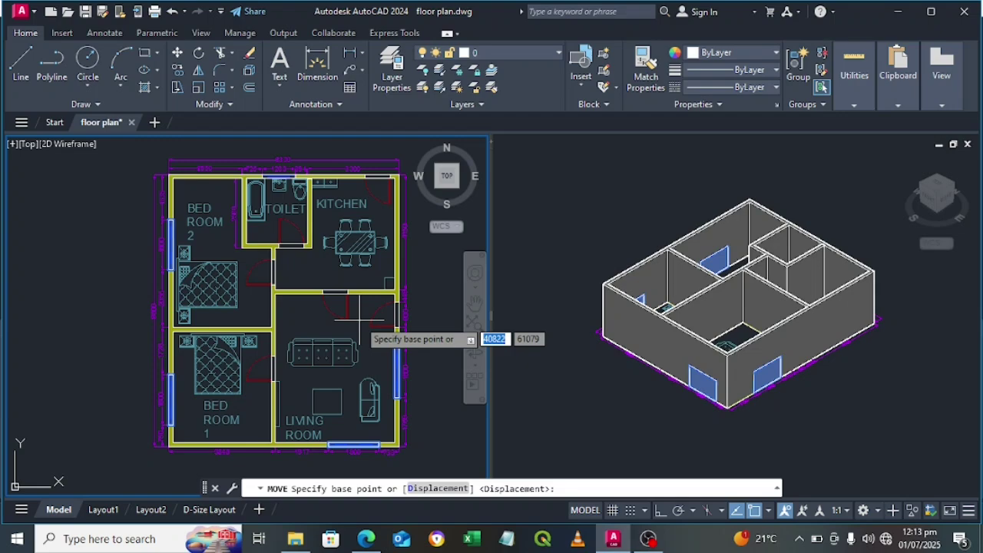
pyautogui.write('900')
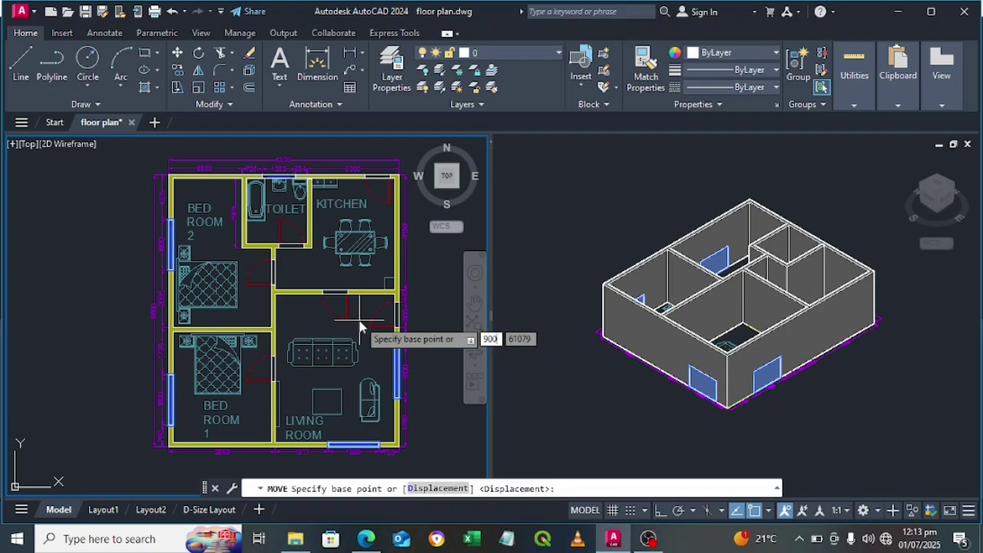
pyautogui.press('BackSpace')
pyautogui.press('BackSpace')
pyautogui.press('BackSpace')
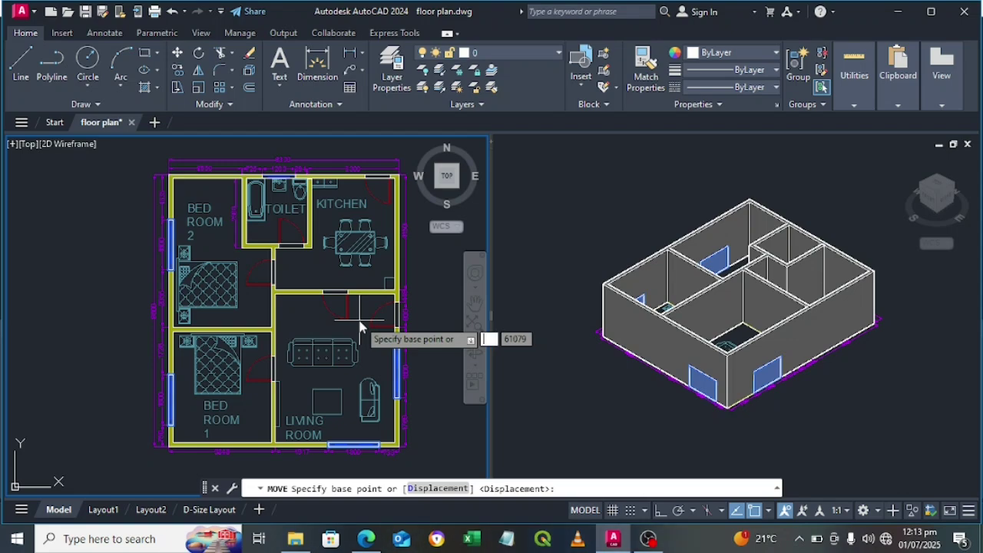
pyautogui.write('0')
pyautogui.press('Tab')
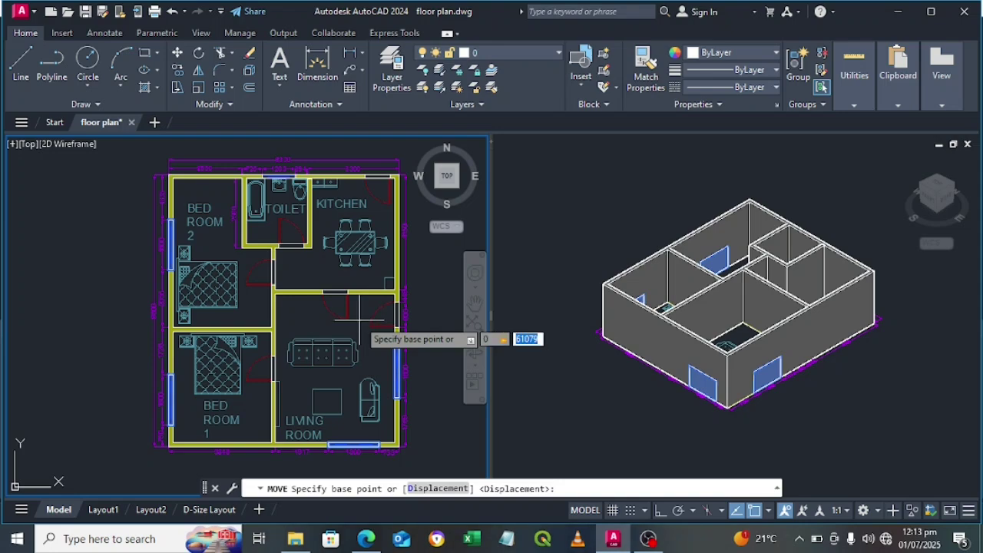
pyautogui.write('0')
pyautogui.press('Tab')
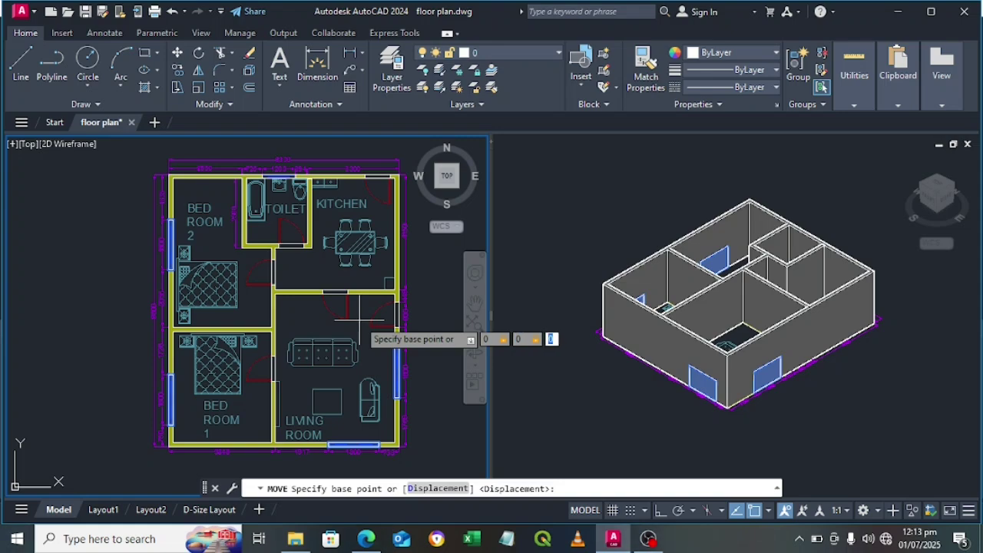
pyautogui.write('900')
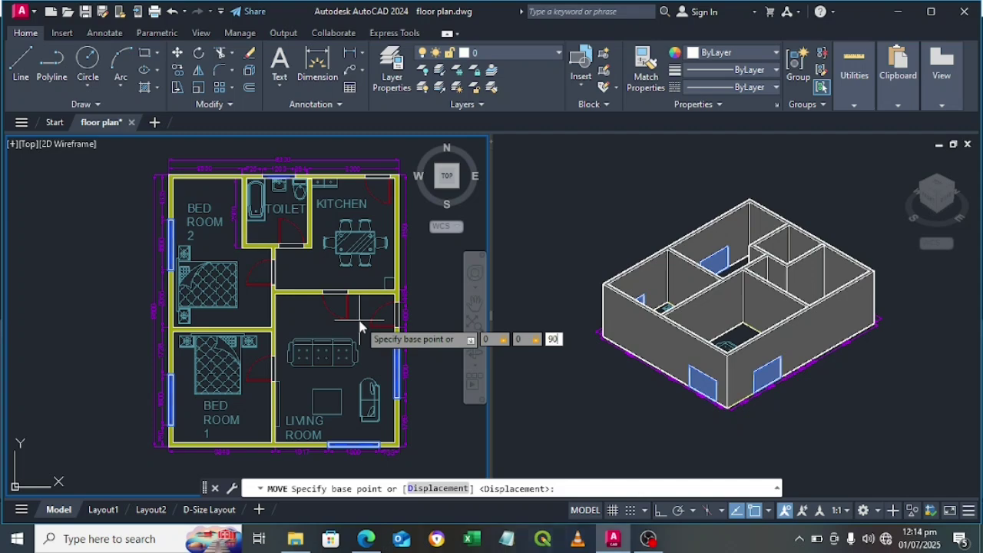
pyautogui.press('Return')
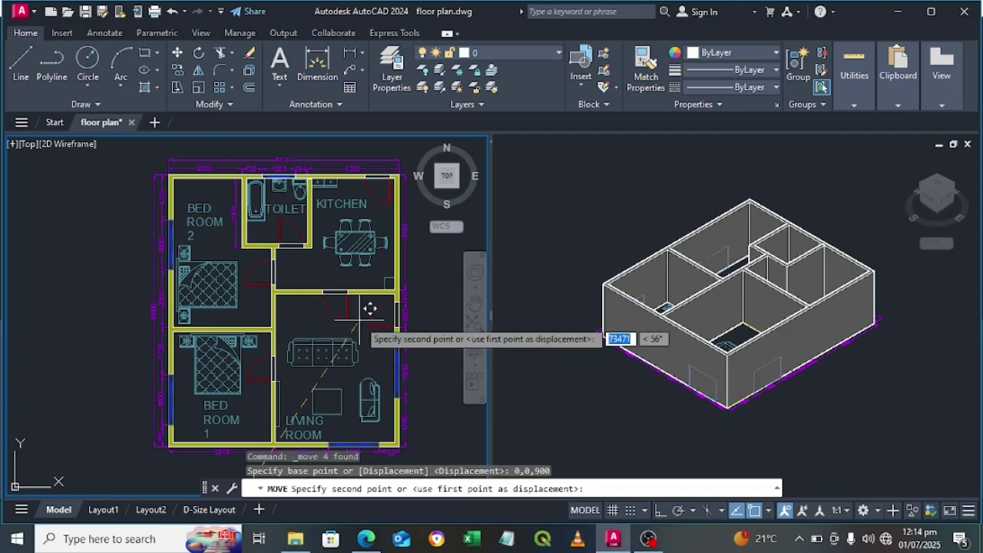
pyautogui.press('Return')
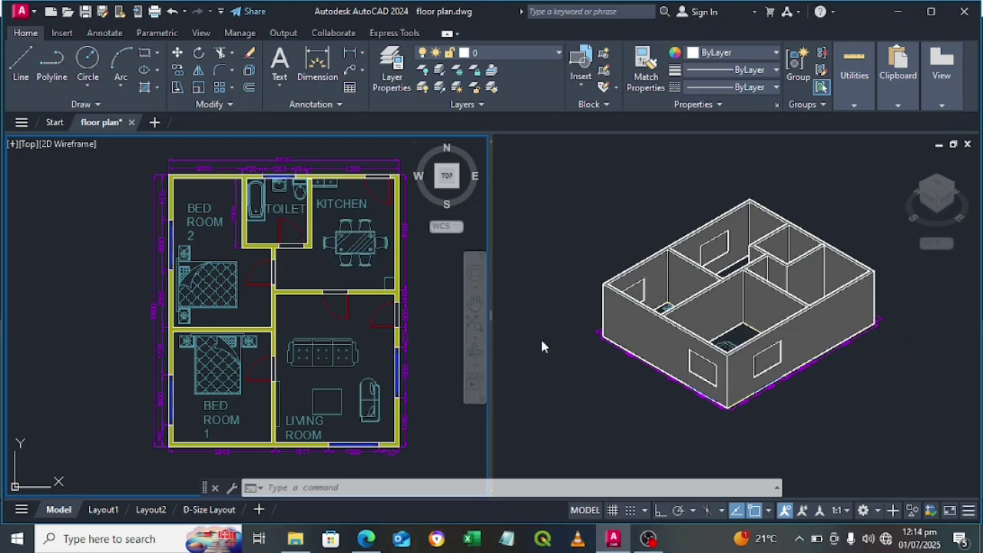
# - Move the polysolid at the toilet's north window by a displacement of 0,0,1200
pyautogui.click(596, 367)
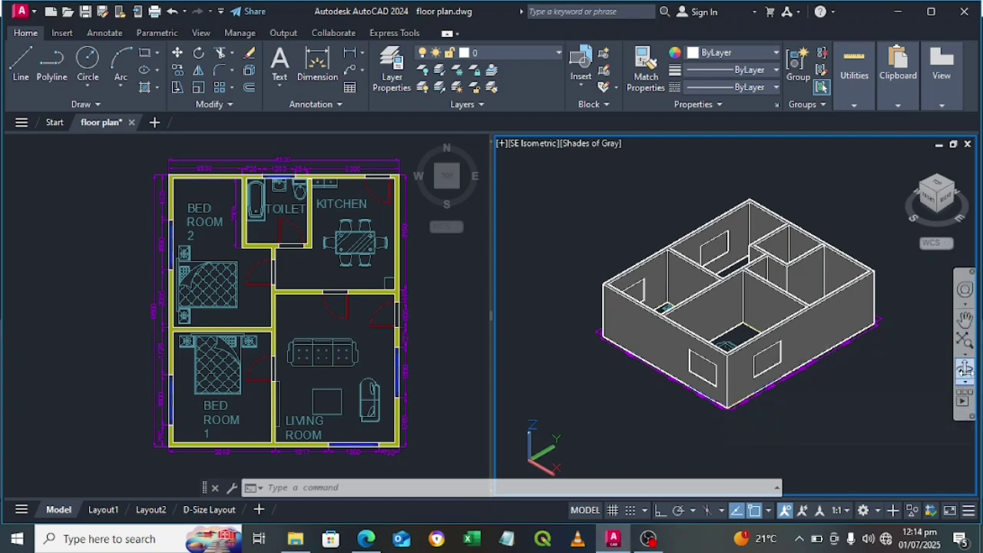
pyautogui.click(965, 369)
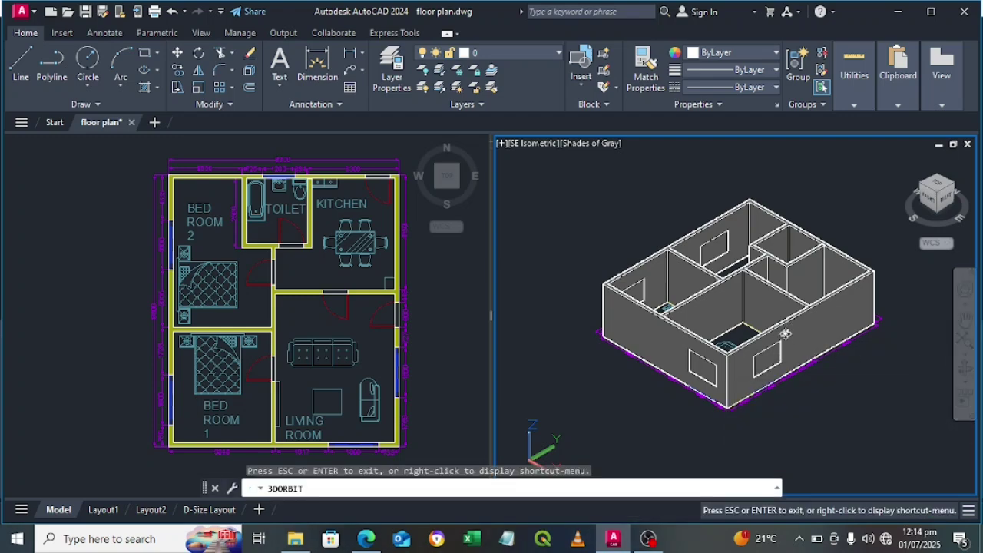
pyautogui.moveTo(785, 332); pyautogui.dragTo(588, 292)
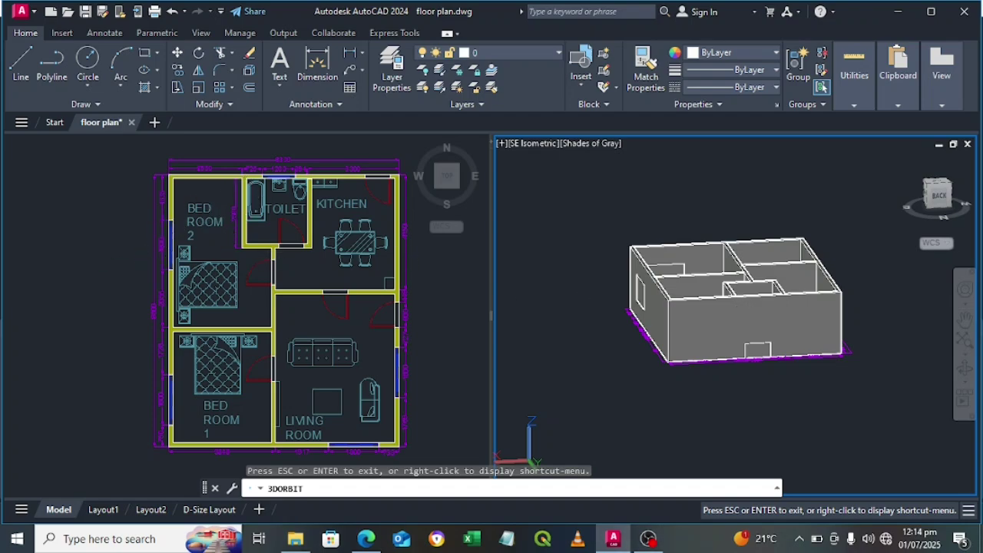
pyautogui.press('Escape')
pyautogui.click(415, 291)
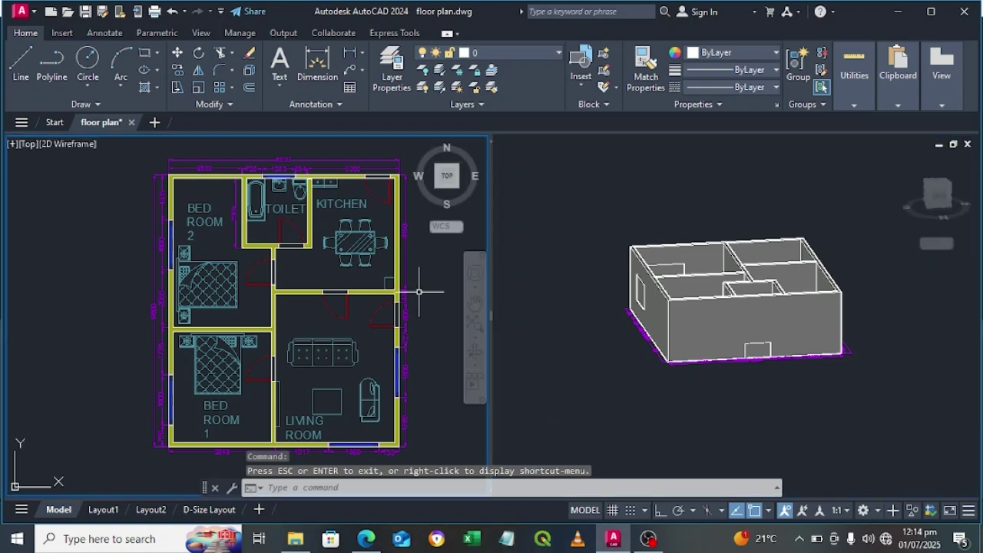
pyautogui.click(279, 178)
pyautogui.rightClick(279, 177)
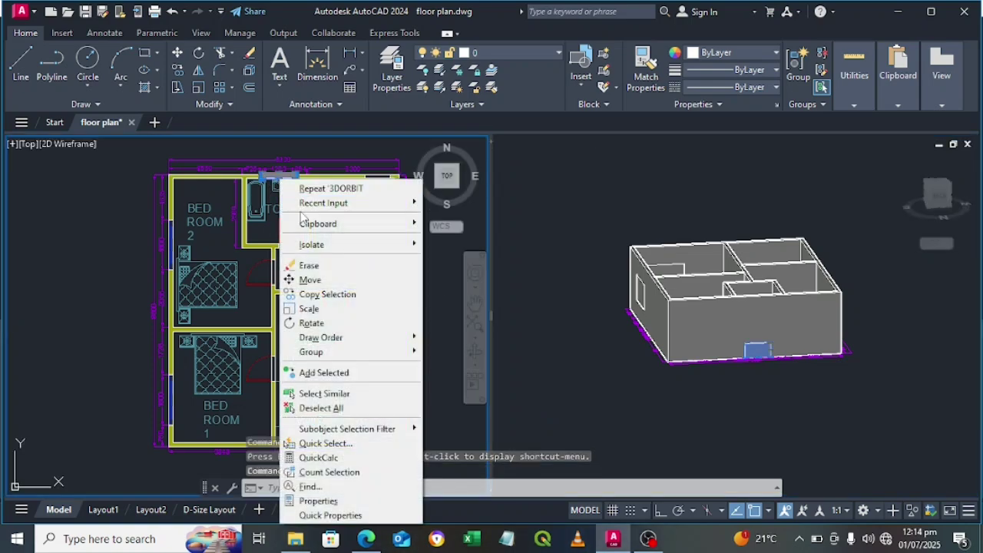
pyautogui.click(310, 280)
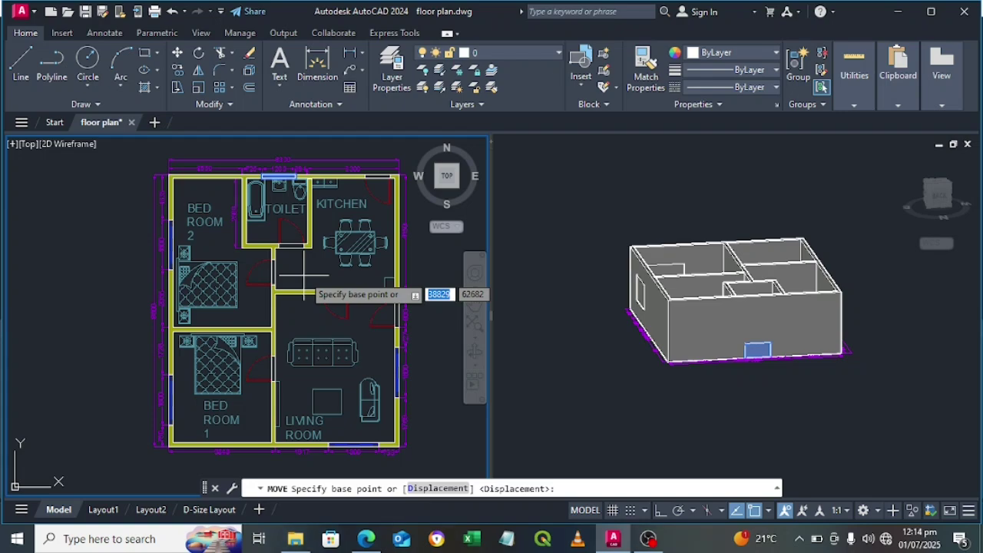
pyautogui.write('0')
pyautogui.press('Tab')
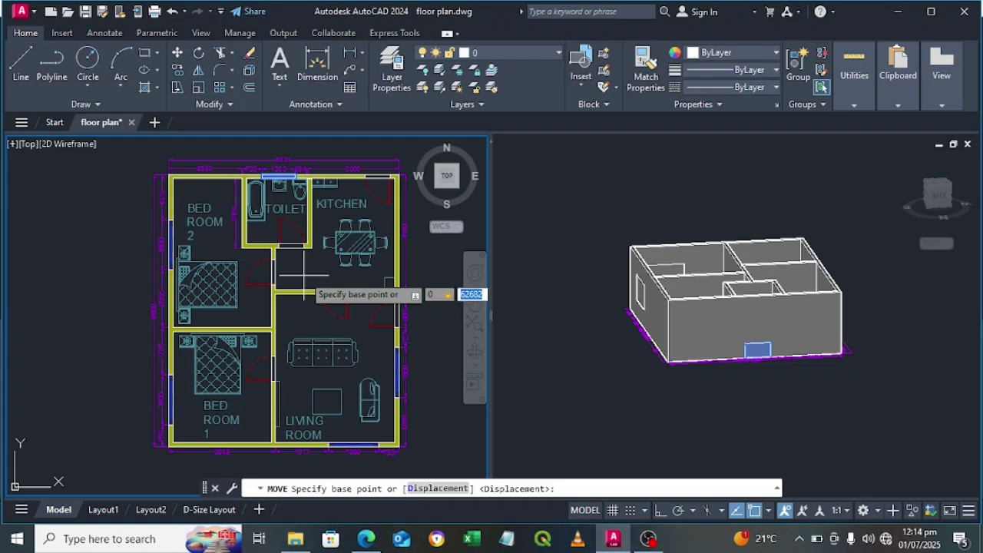
pyautogui.write('0')
pyautogui.press('Tab')
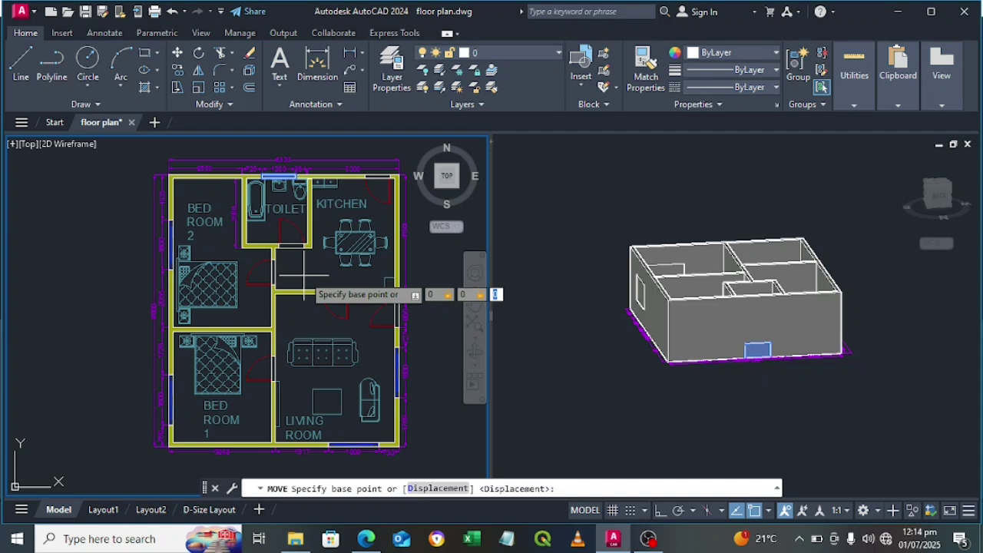
pyautogui.write('1200')
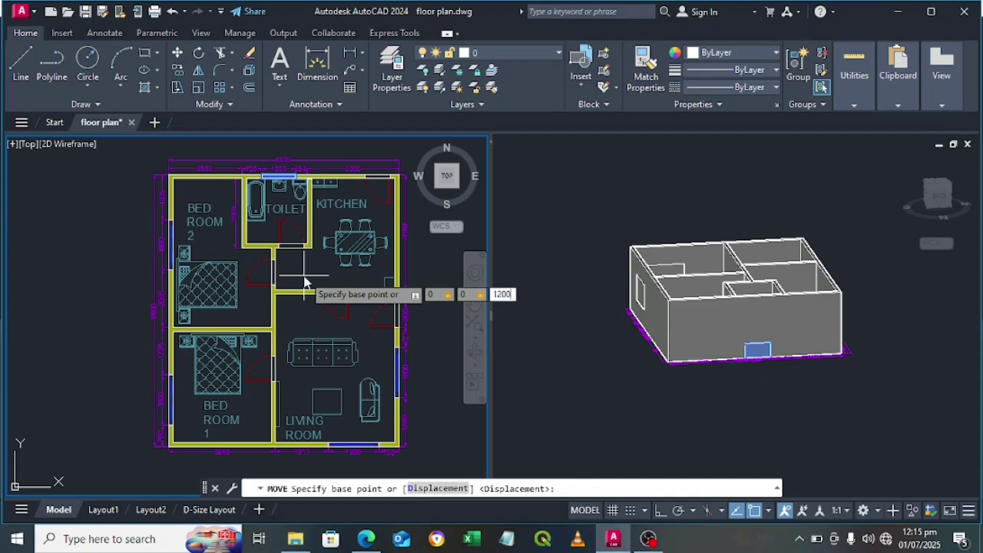
pyautogui.press('Return')
pyautogui.press('Return')
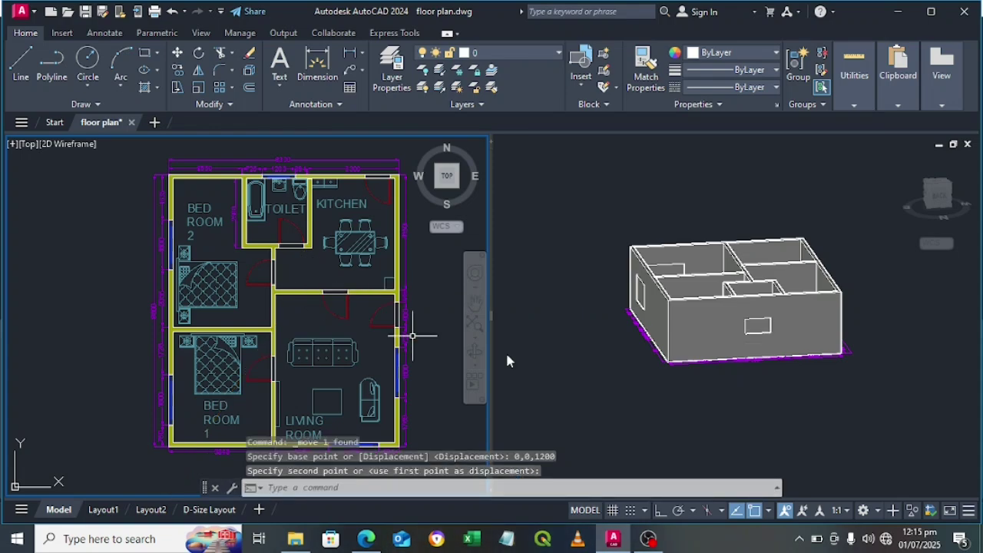
# - Subtract the five window polysolids from the united walls, selecting the whole model as the objects to subtract
pyautogui.click(559, 334)
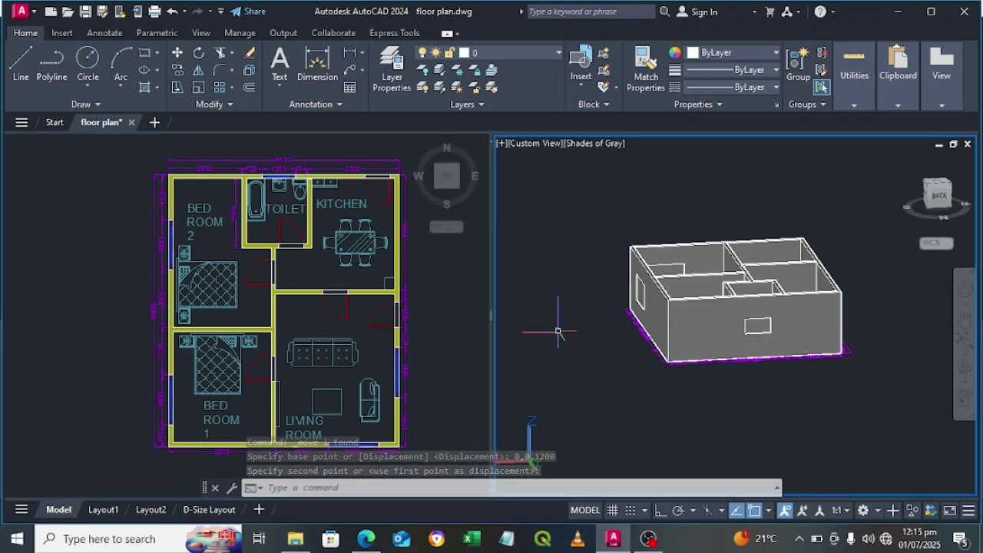
pyautogui.moveTo(615, 325)
pyautogui.mouseDown()
pyautogui.moveTo(686, 338)
pyautogui.moveTo(657, 336)
pyautogui.mouseUp()
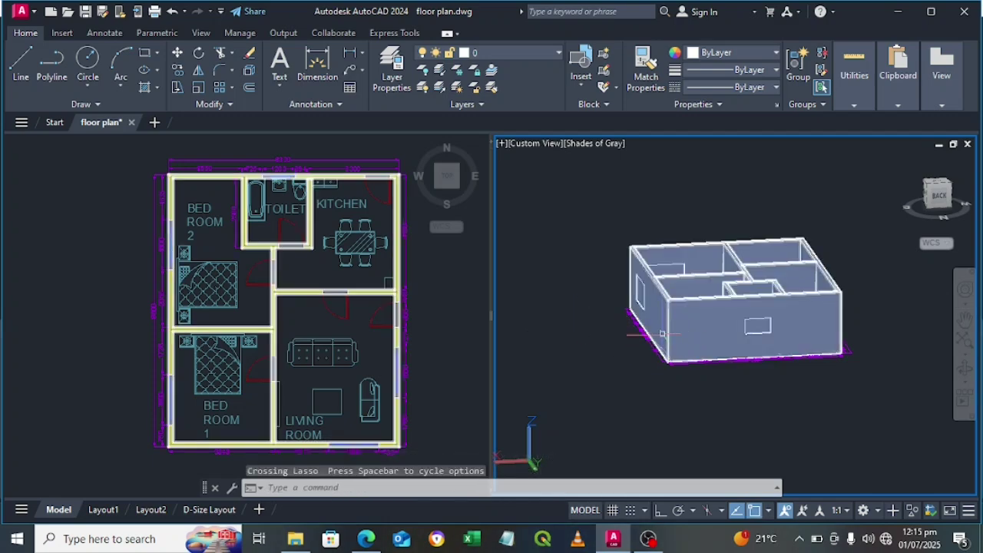
pyautogui.click(971, 375)
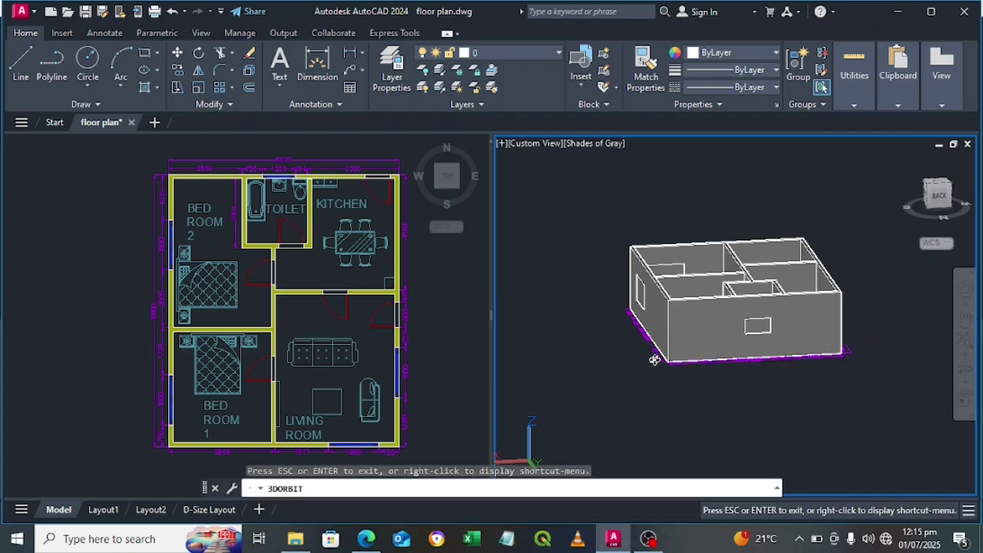
pyautogui.moveTo(647, 323); pyautogui.dragTo(939, 404)
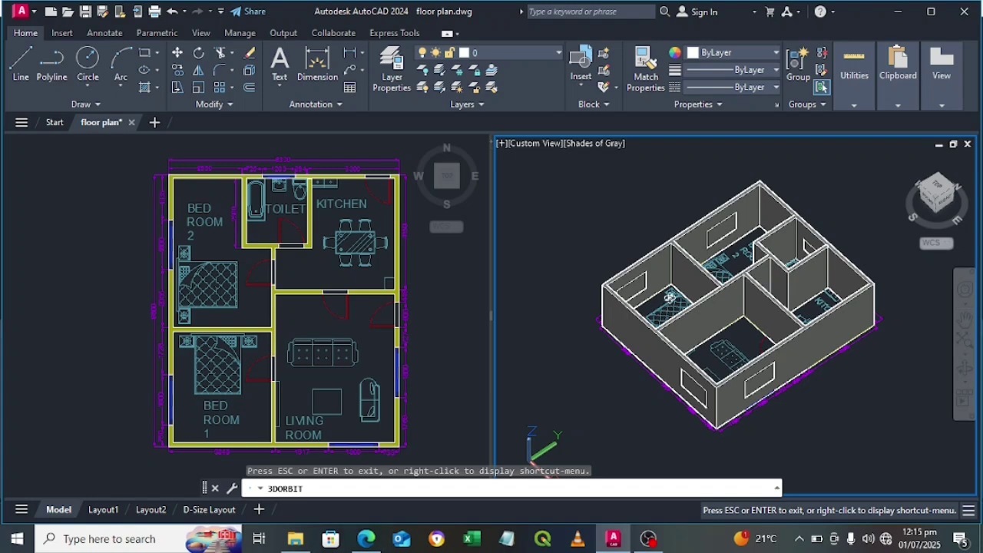
pyautogui.press('Escape')
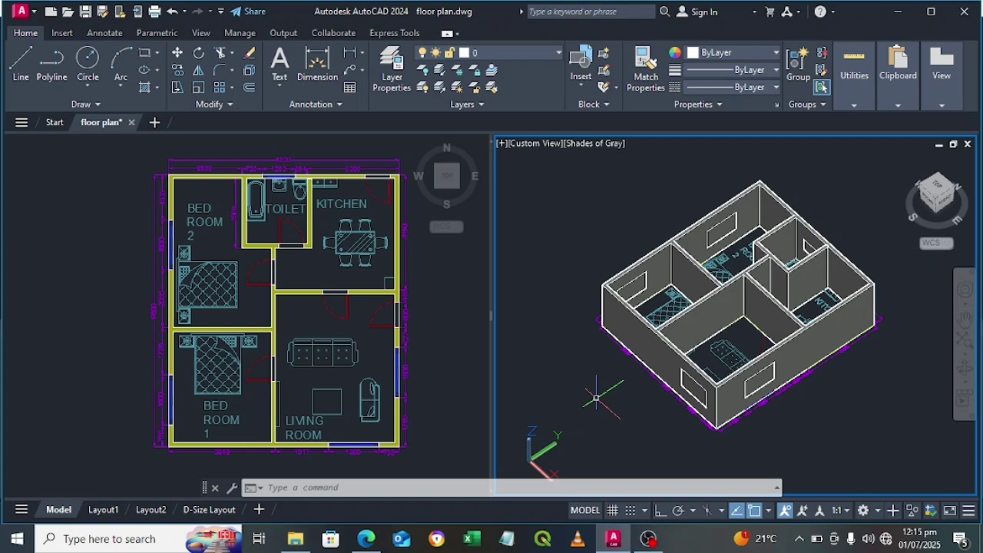
pyautogui.write('s')
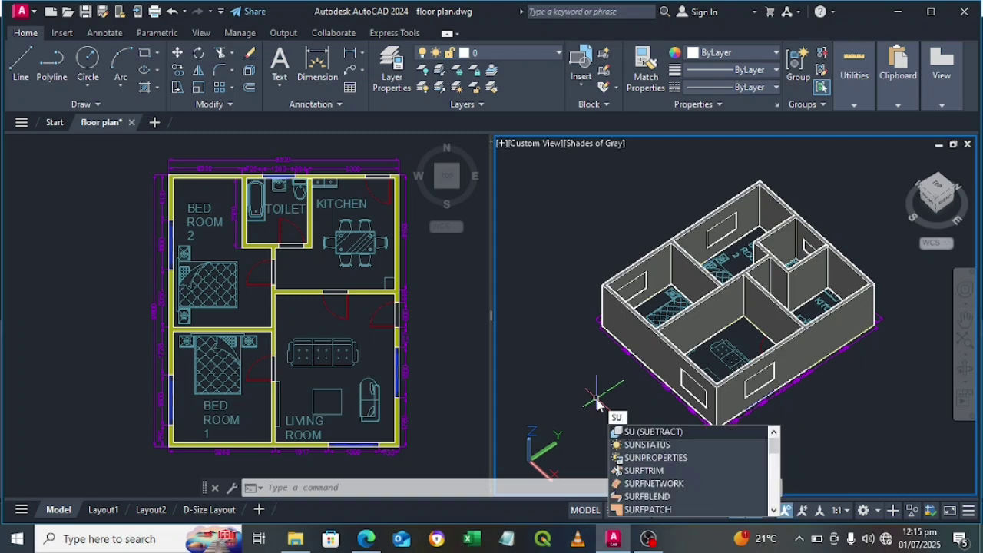
pyautogui.click(661, 433)
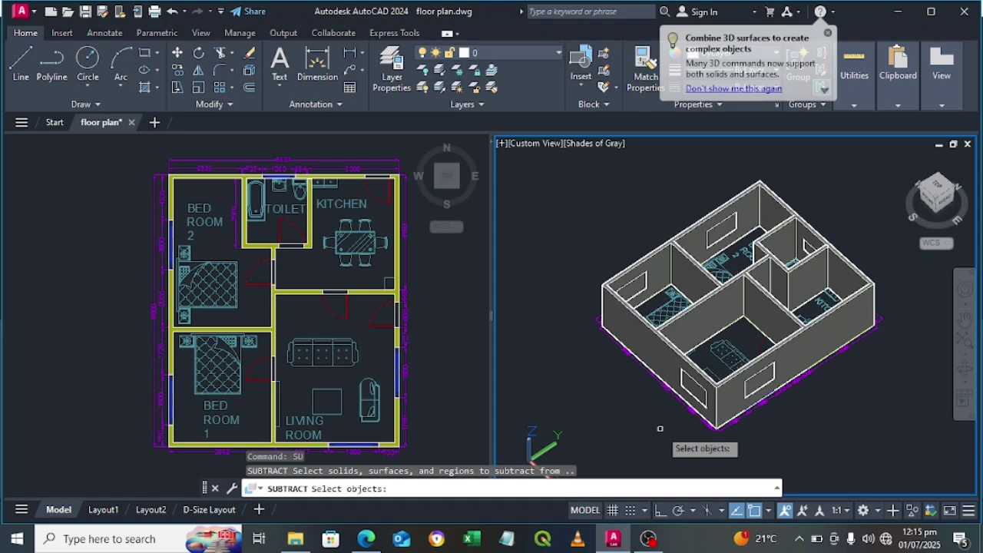
pyautogui.click(652, 363)
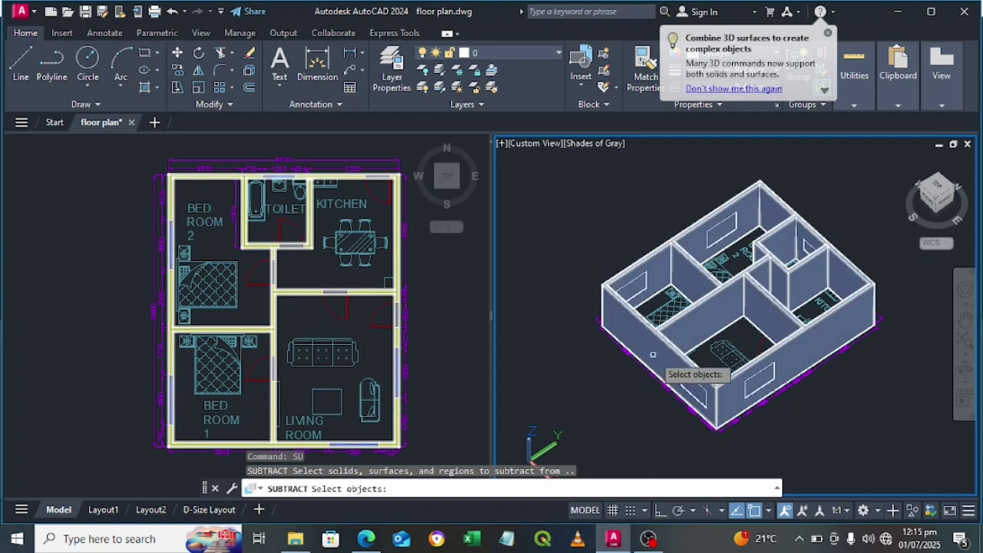
pyautogui.click(653, 355)
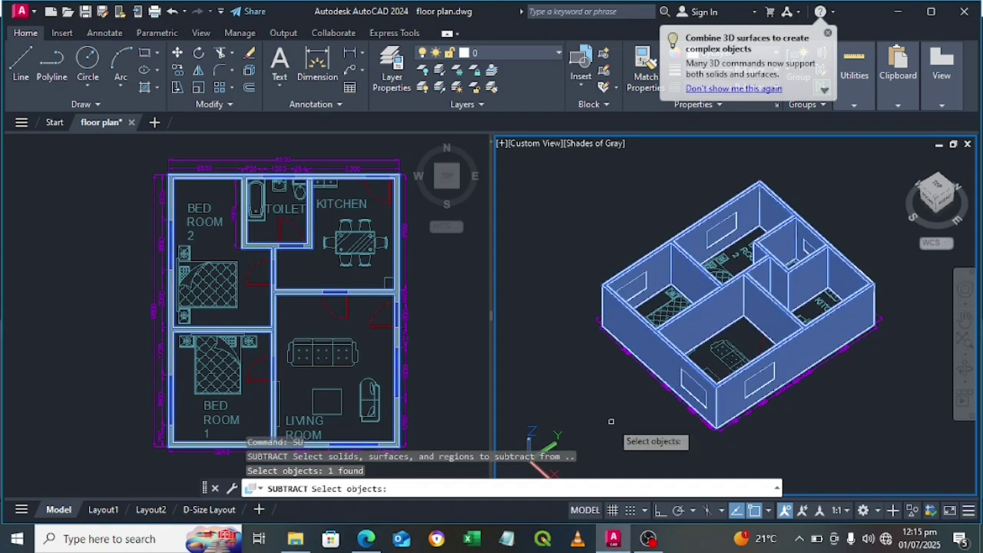
pyautogui.press('Return')
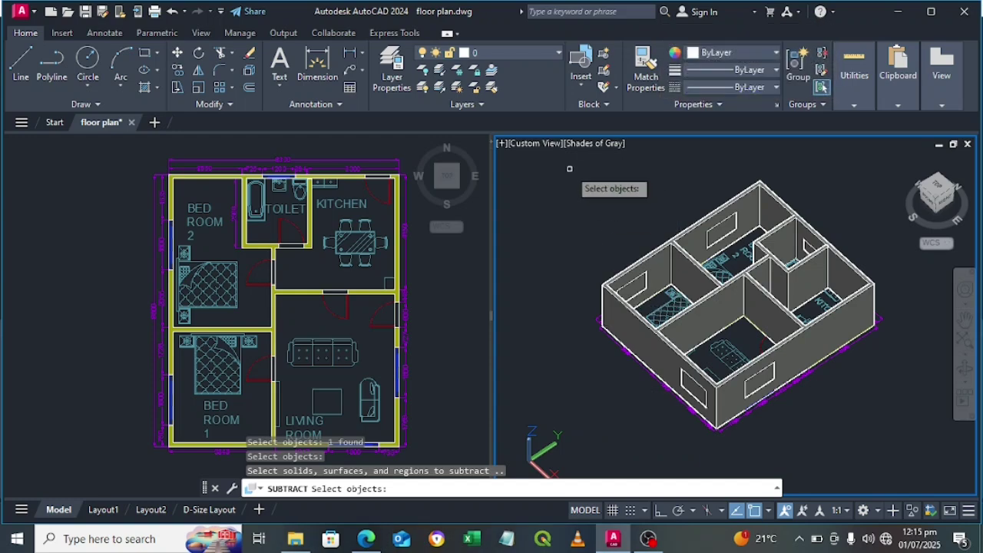
pyautogui.click(540, 171)
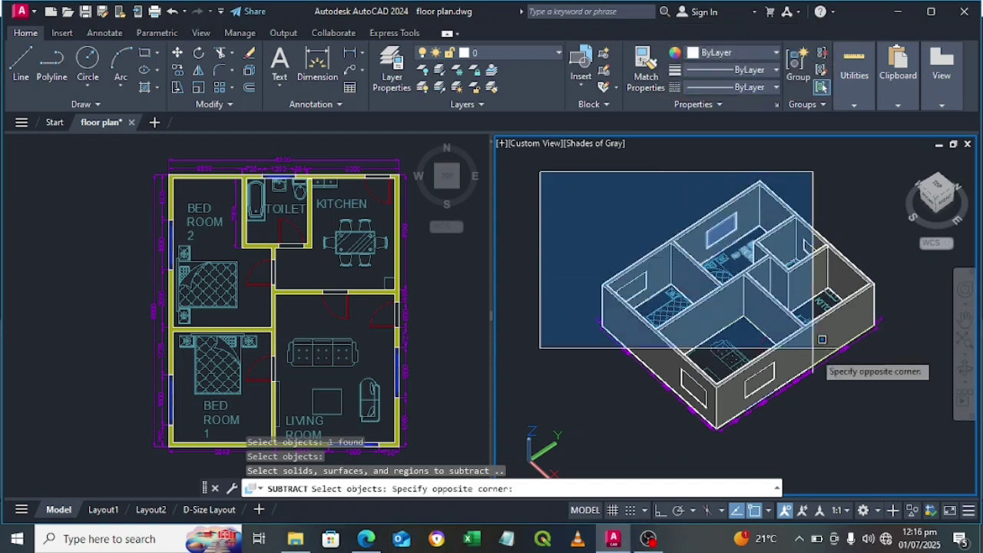
pyautogui.click(908, 435)
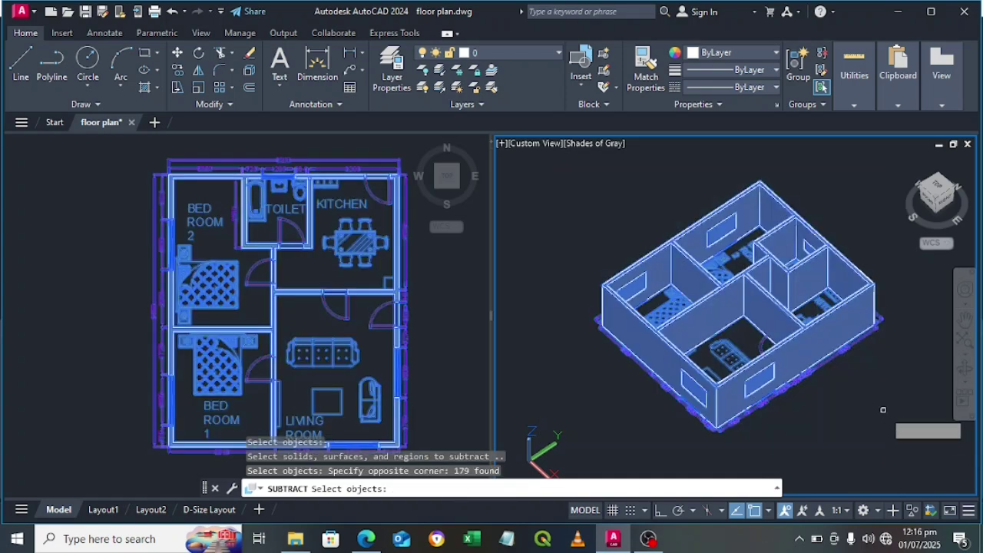
pyautogui.press('Return')
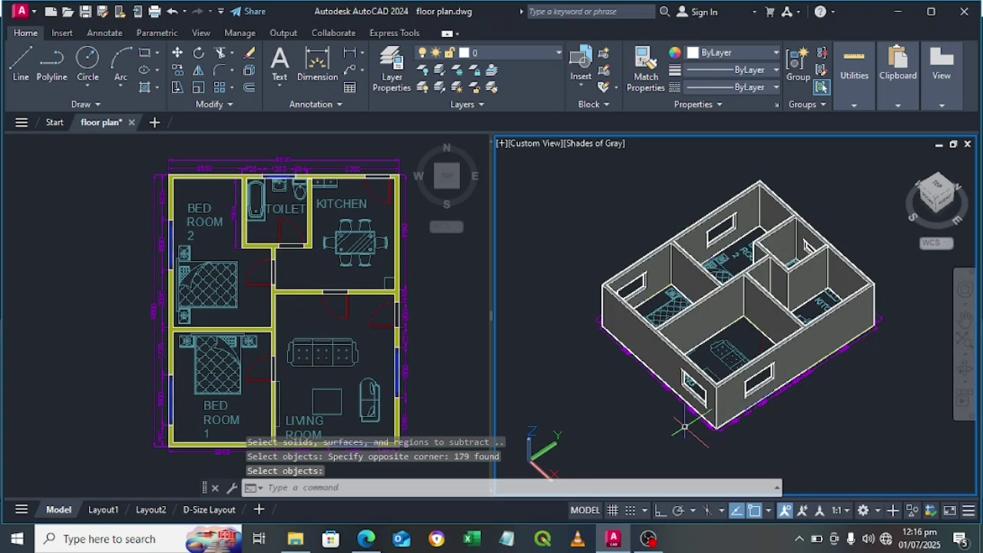
pyautogui.moveTo(683, 429)
pyautogui.keyDown('shift'); pyautogui.mouseDown(button='middle')
pyautogui.moveTo(689, 395)
pyautogui.moveTo(688, 420)
pyautogui.mouseUp(button='middle'); pyautogui.keyUp('shift')
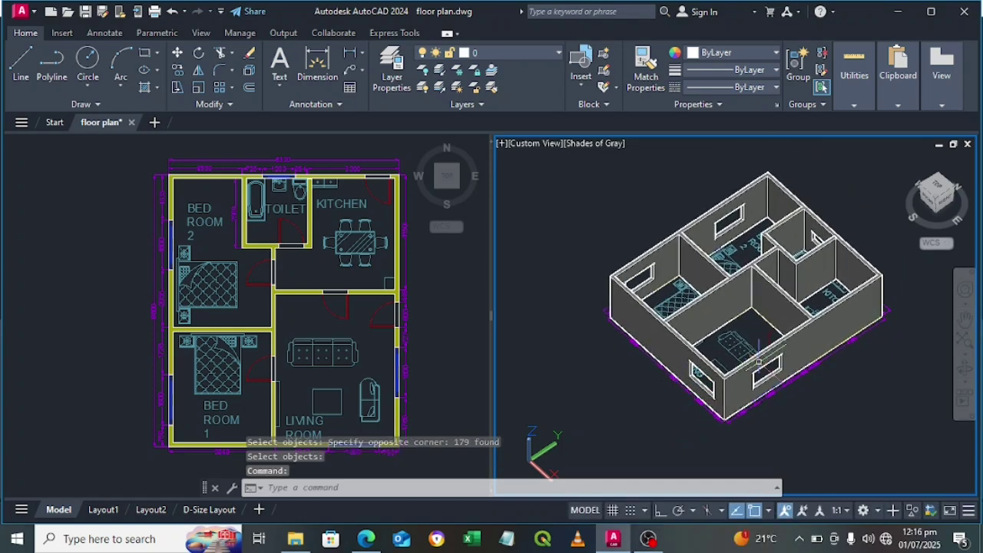
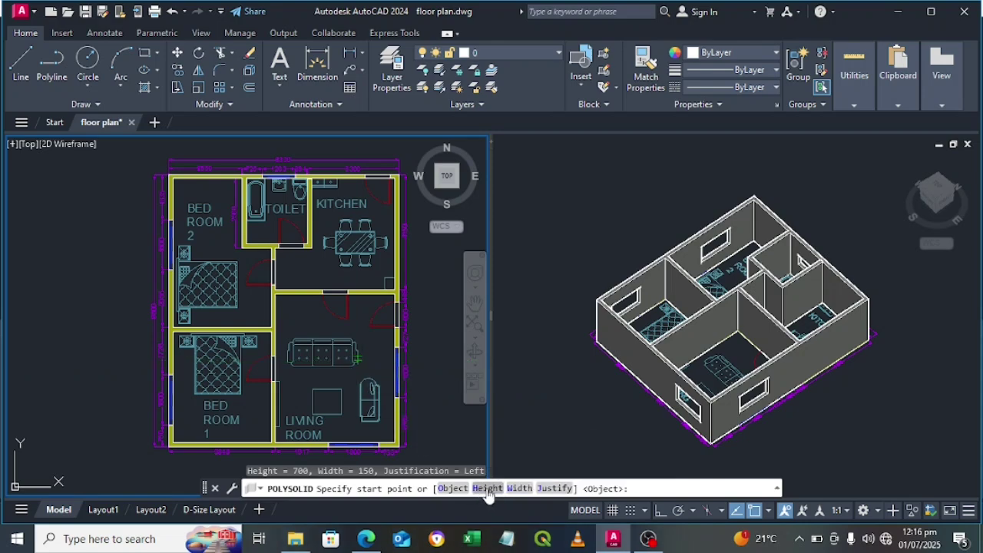
# - Draw a 2100-high polysolid across the toilet's door opening, from its west end to its east end along the toilet-side wall face
pyautogui.click(488, 487)
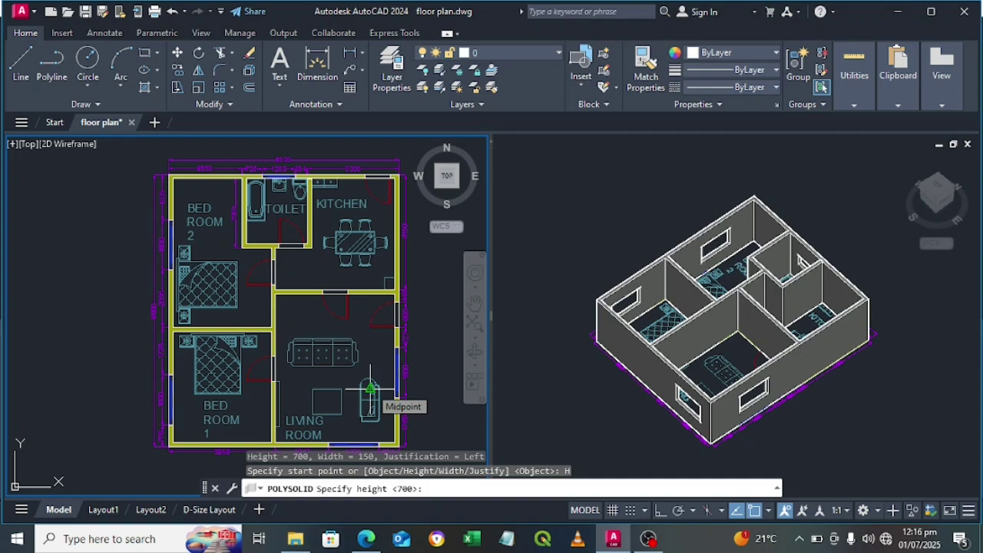
pyautogui.write('2100')
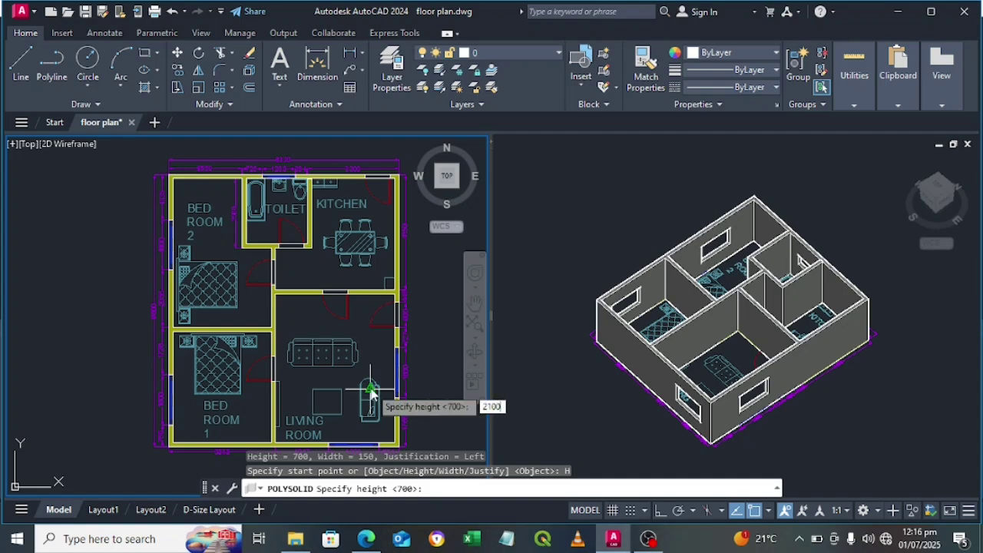
pyautogui.press('Return')
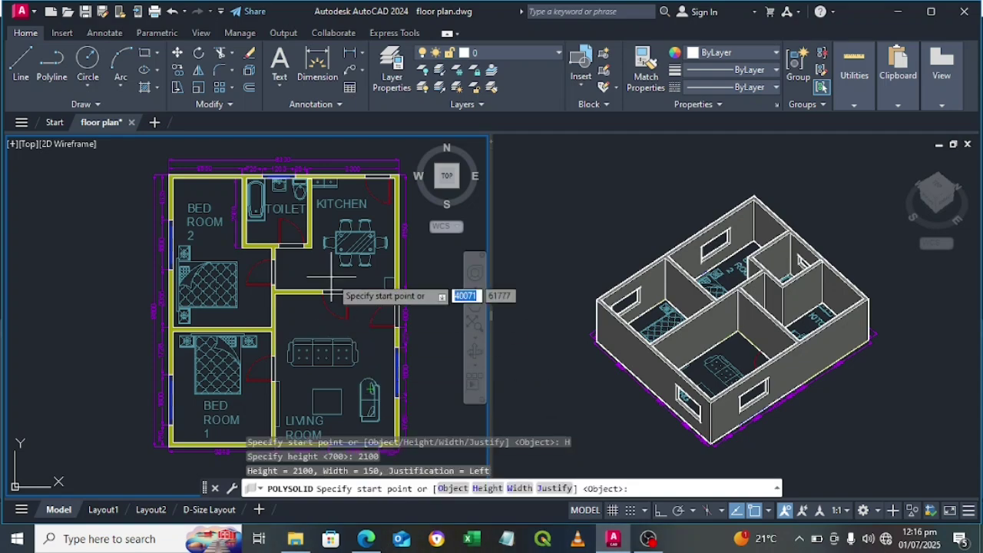
pyautogui.scroll(4, 272, 172)
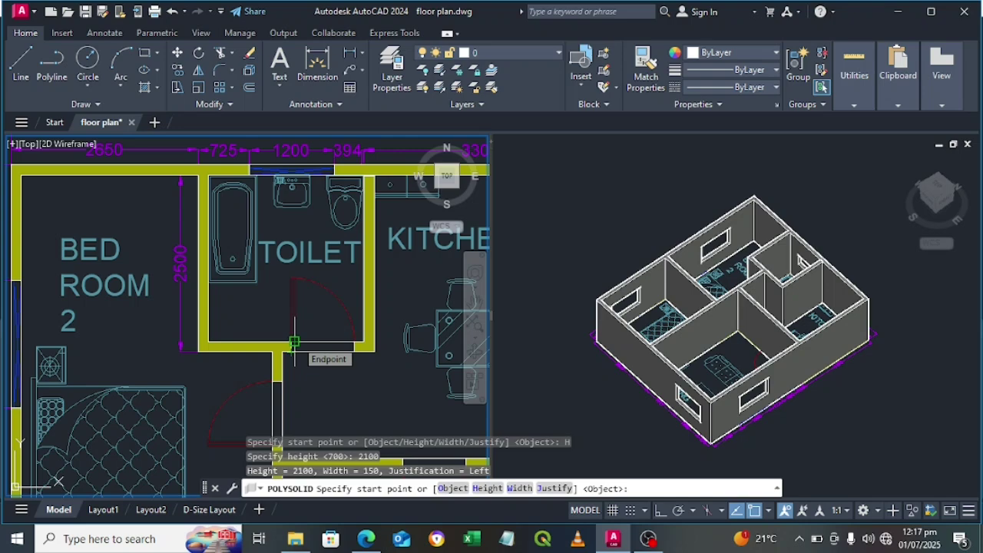
pyautogui.scroll(4, 290, 338)
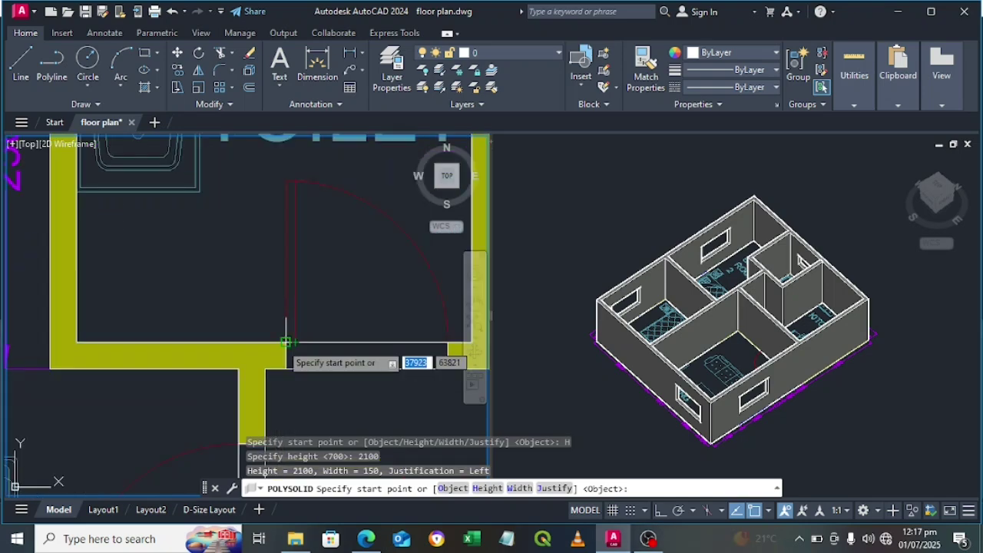
pyautogui.click(286, 341)
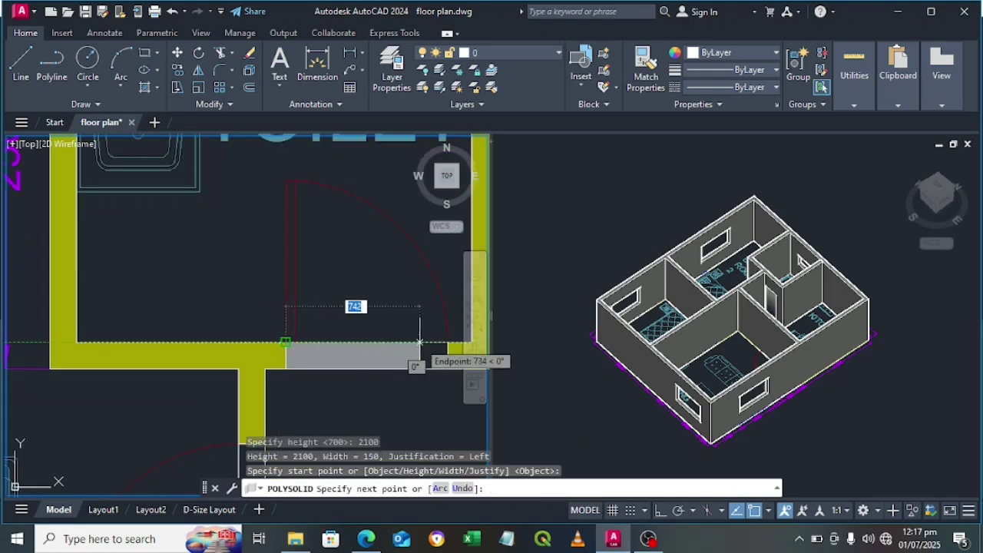
pyautogui.click(449, 341)
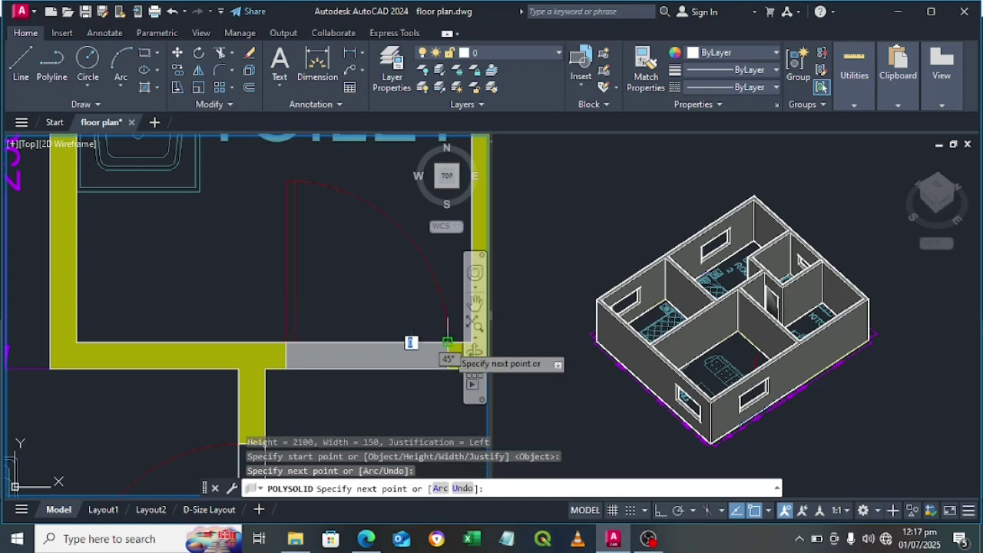
pyautogui.press('Return')
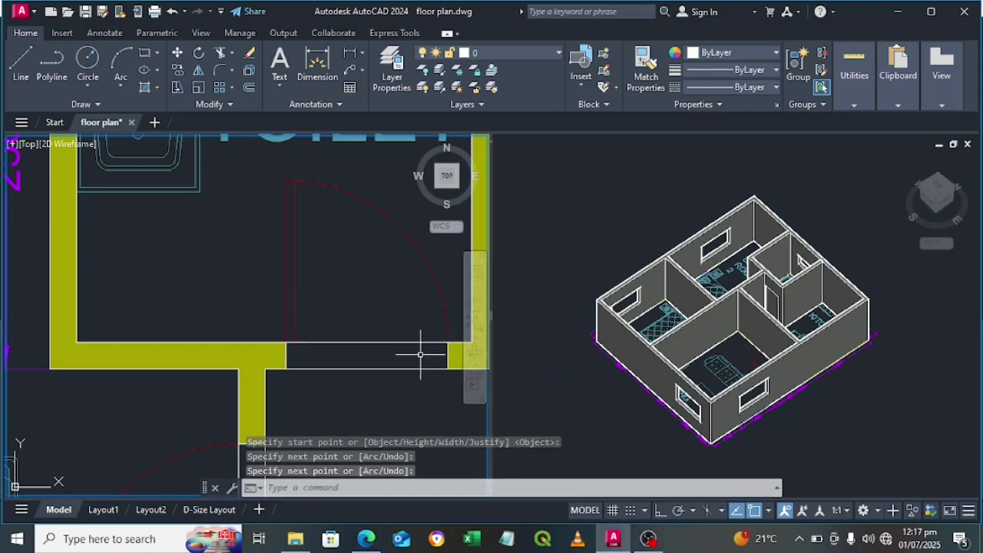
# - Draw a 2100-high polysolid across the kitchen's north door opening, from its west end to its east end along the outer wall face
pyautogui.scroll(-4, 437, 380)
pyautogui.moveTo(437, 386); pyautogui.dragTo(407, 292, button='middle')
pyautogui.moveTo(390, 333); pyautogui.dragTo(212, 460, button='middle')
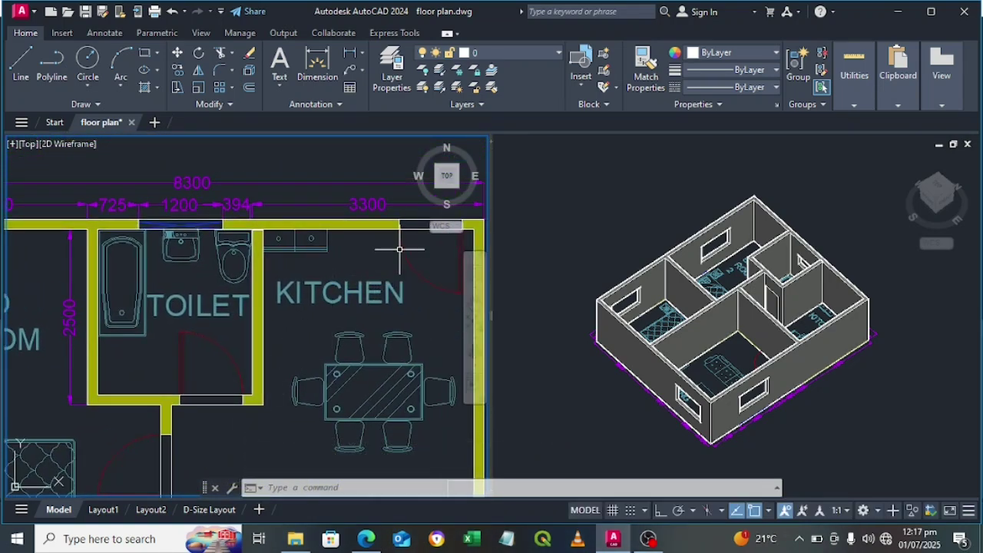
pyautogui.moveTo(390, 248); pyautogui.dragTo(354, 266, button='middle')
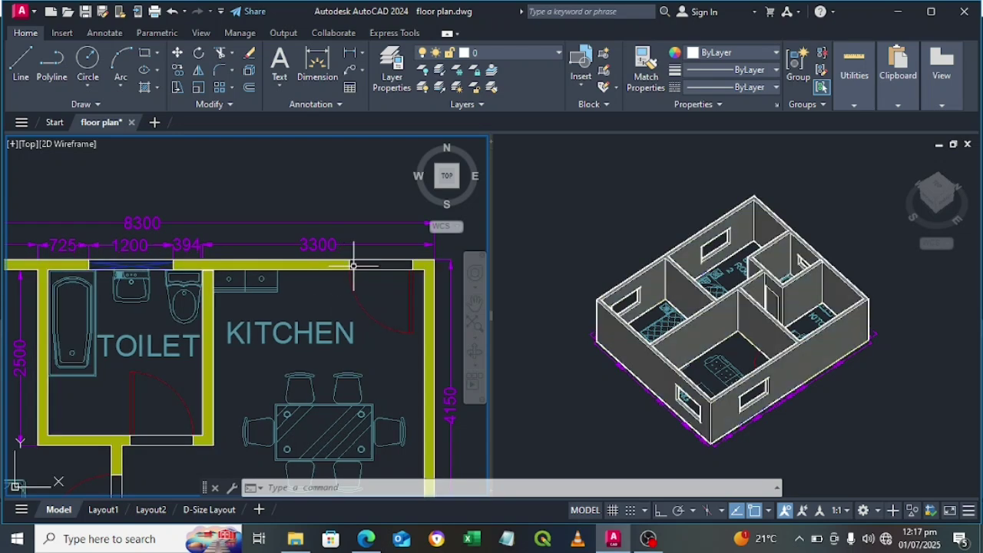
pyautogui.write('polysolid')
pyautogui.press('Return')
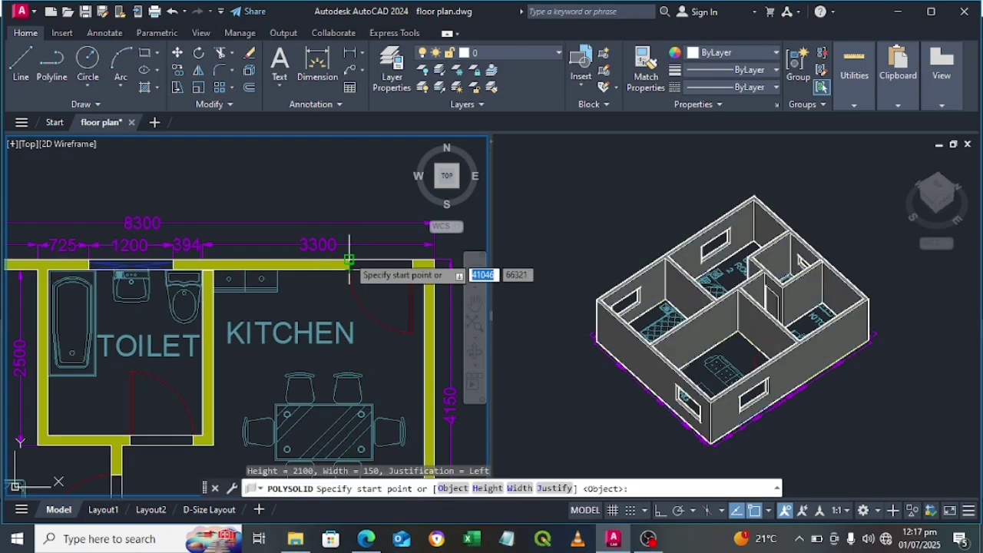
pyautogui.click(350, 261)
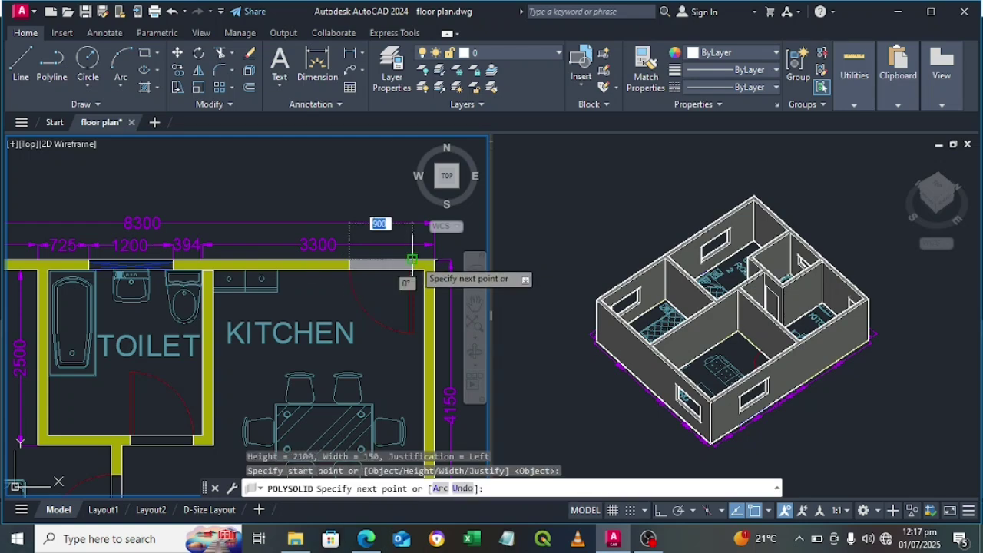
pyautogui.click(413, 261)
pyautogui.press('Return')
# - Draw a 2100-high polysolid across the living room's east door opening, from its south end to its north end along the inner wall face
pyautogui.scroll(-2, 388, 359)
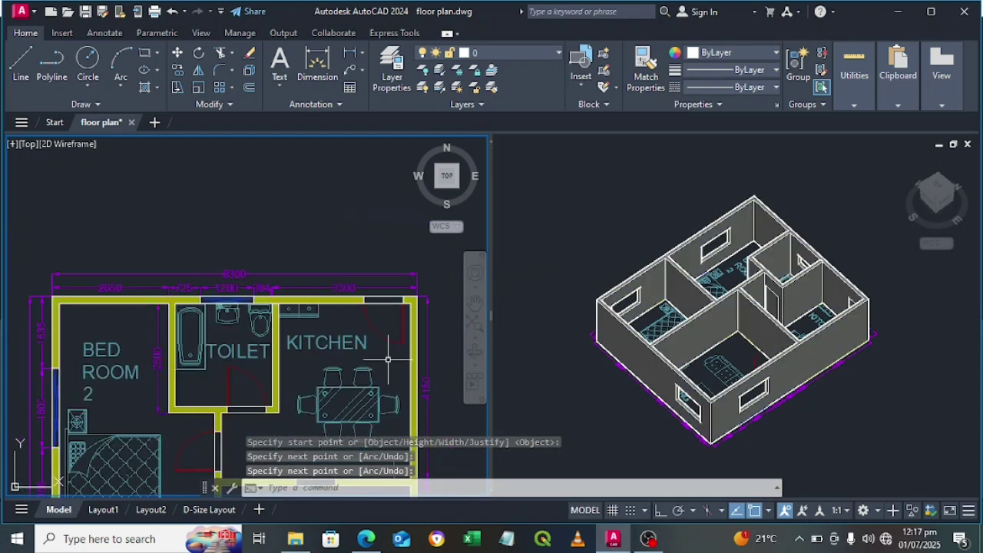
pyautogui.moveTo(388, 359); pyautogui.dragTo(422, 231, button='middle')
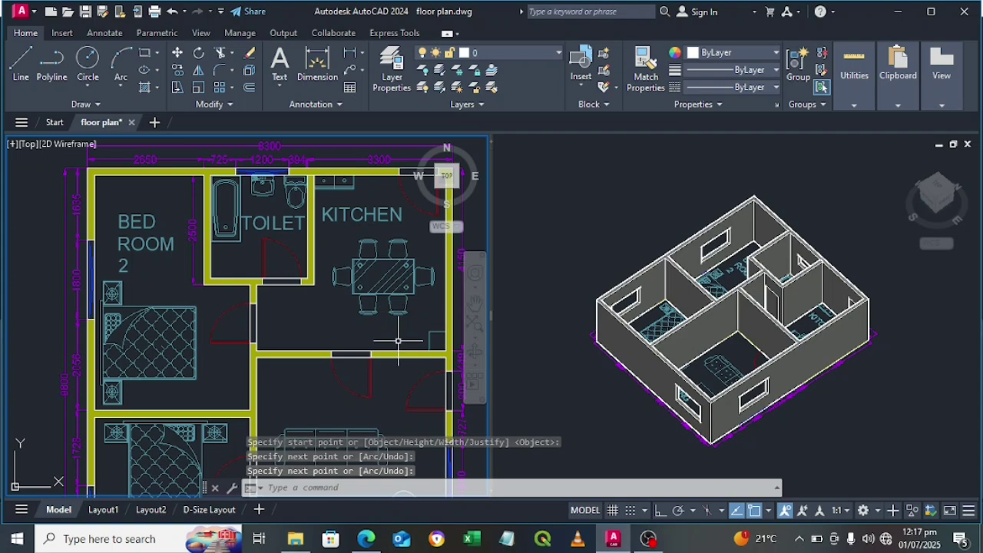
pyautogui.moveTo(398, 340); pyautogui.dragTo(353, 309, button='middle')
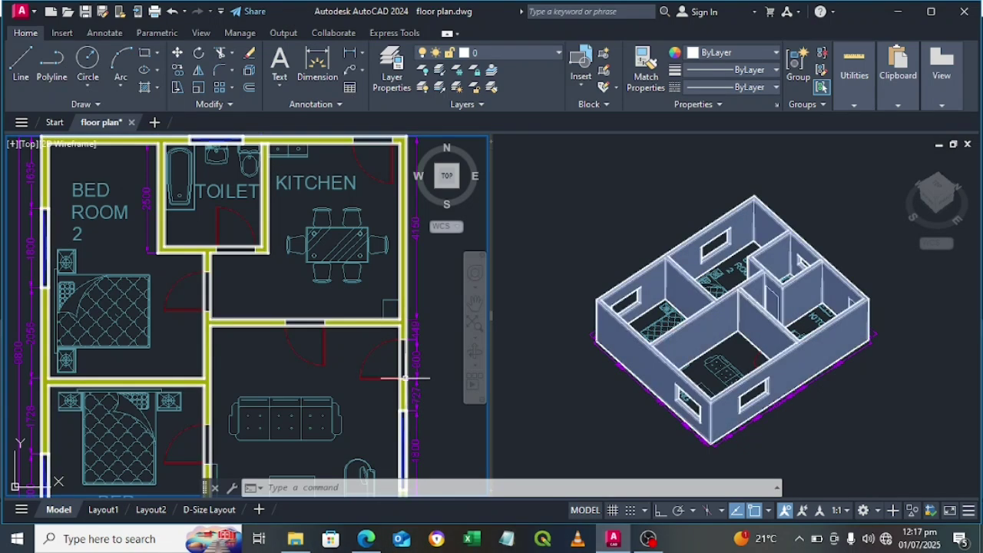
pyautogui.write('polysolid')
pyautogui.press('Return')
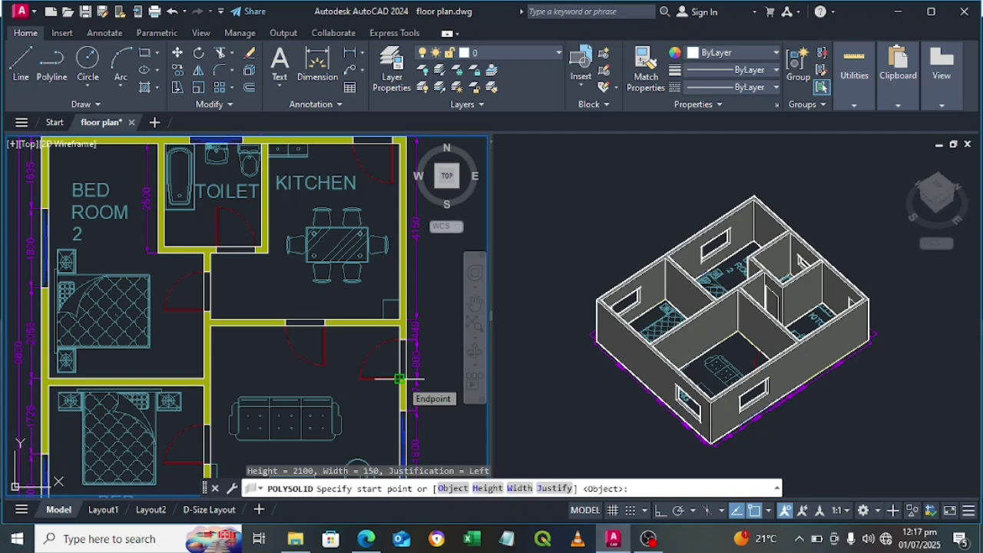
pyautogui.click(400, 379)
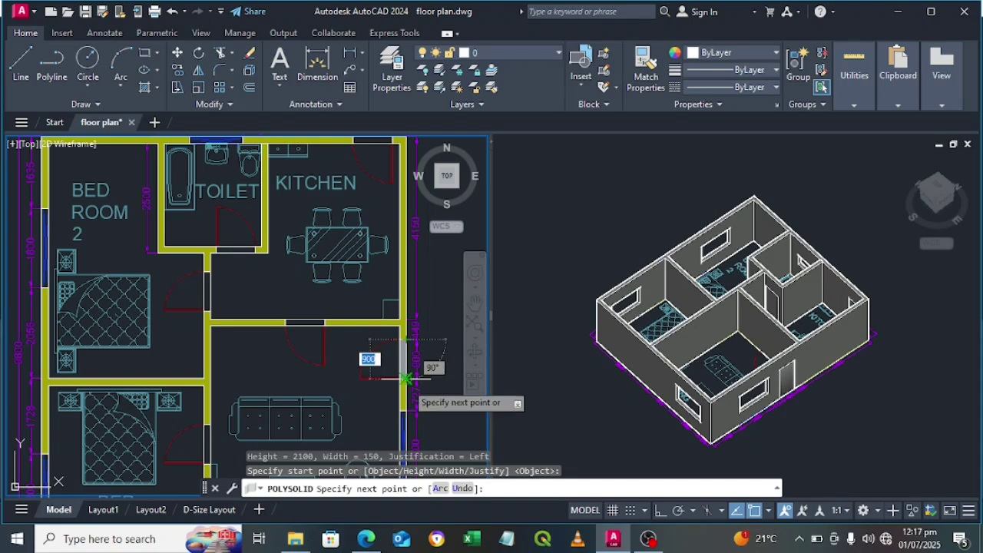
pyautogui.click(405, 379)
pyautogui.press('Return')
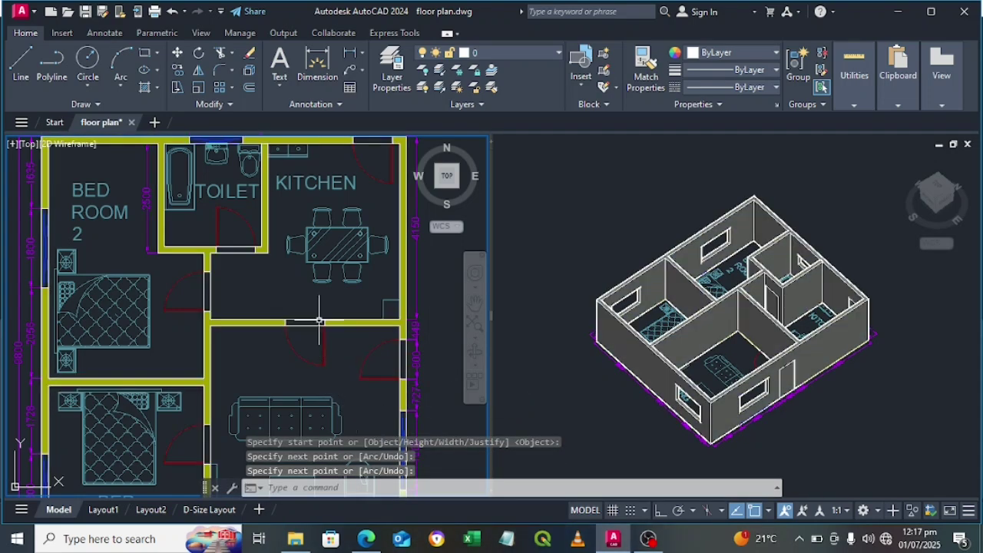
pyautogui.press('Return')
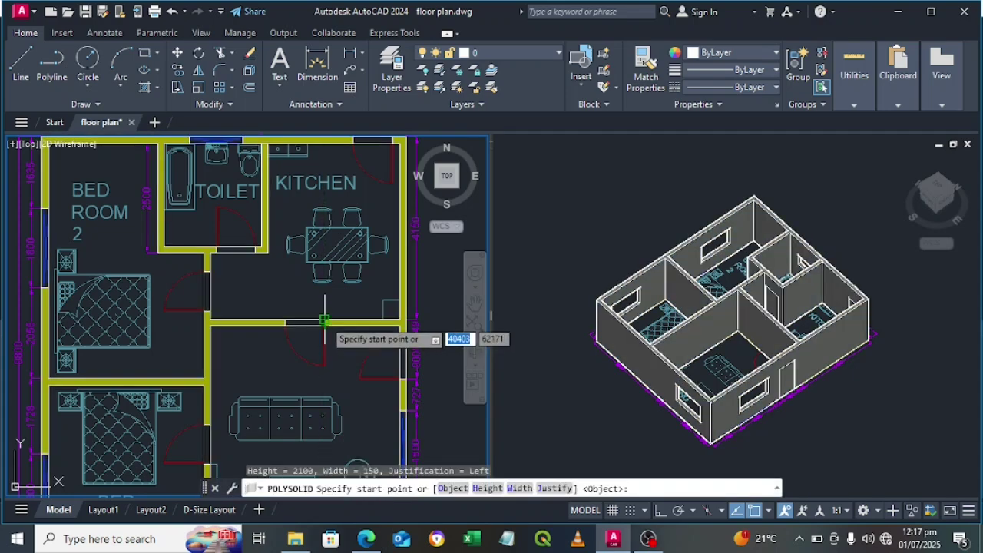
pyautogui.click(324, 321)
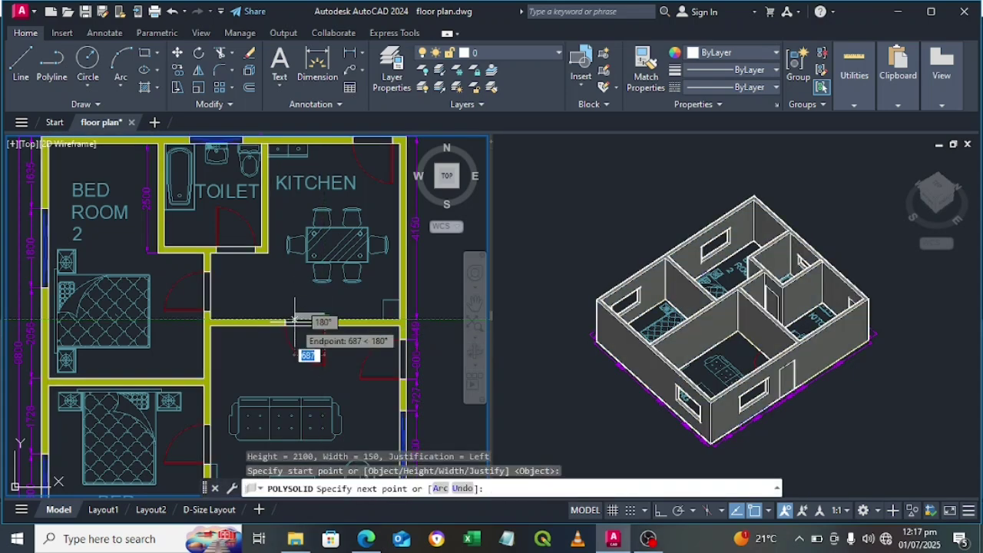
pyautogui.click(294, 321)
pyautogui.press('Return')
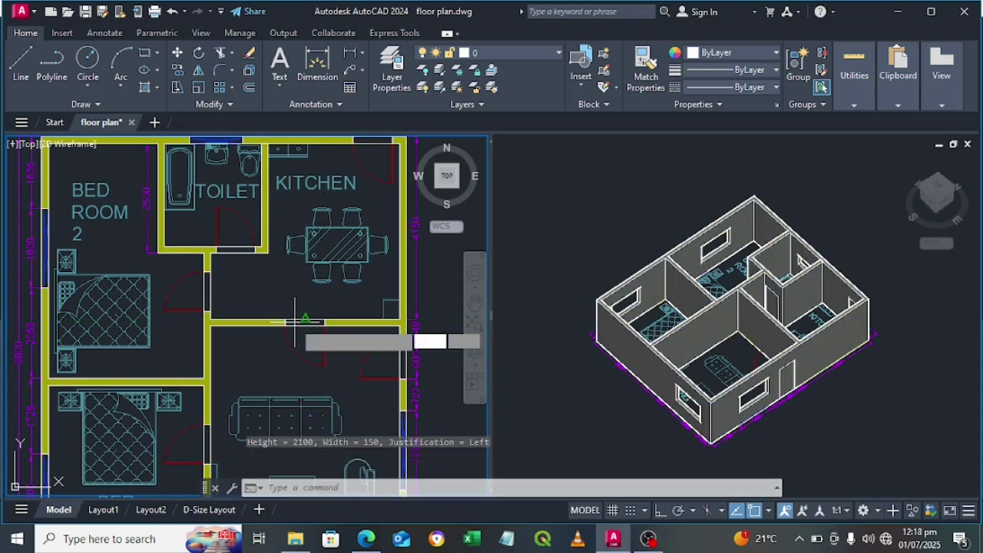
# - Draw a 2100-high polysolid across the kitchen–living room door opening, from its east end to its west end along the living-room-side wall face
pyautogui.press('Return')
pyautogui.scroll(2, 315, 327)
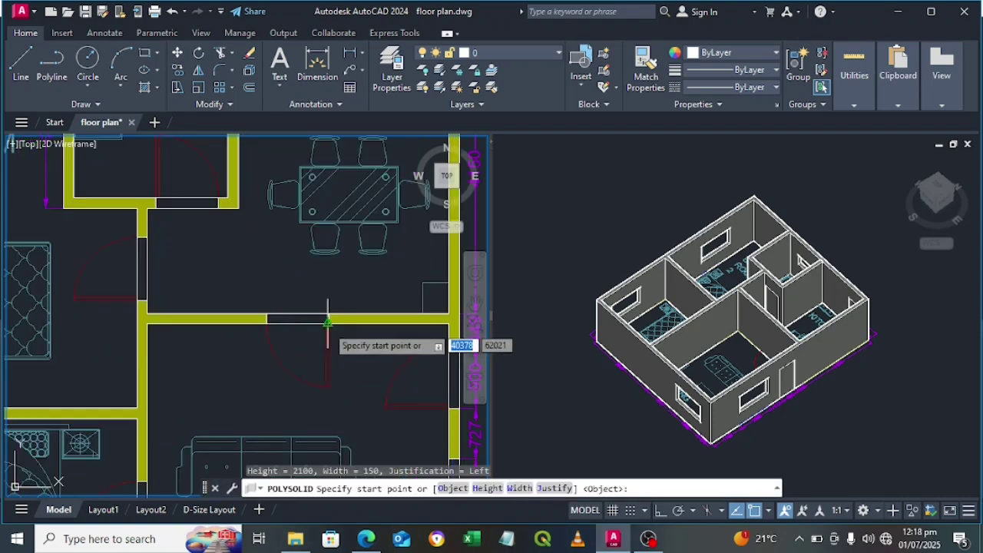
pyautogui.click(329, 321)
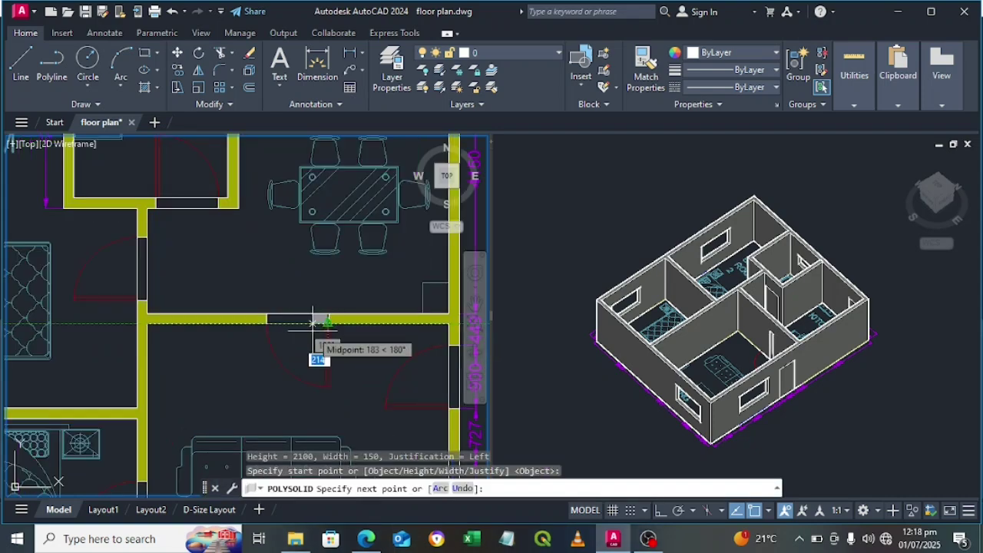
pyautogui.click(266, 323)
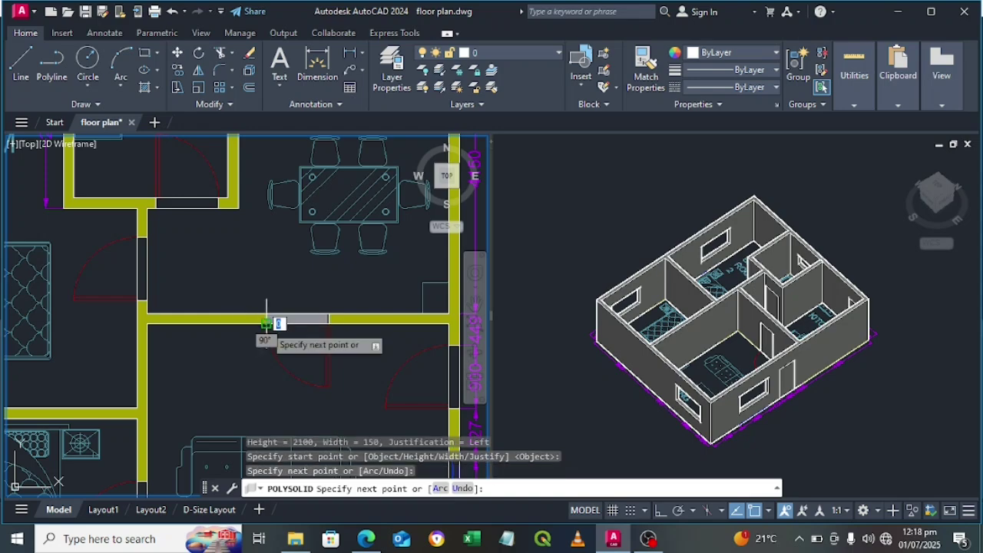
pyautogui.press('Return')
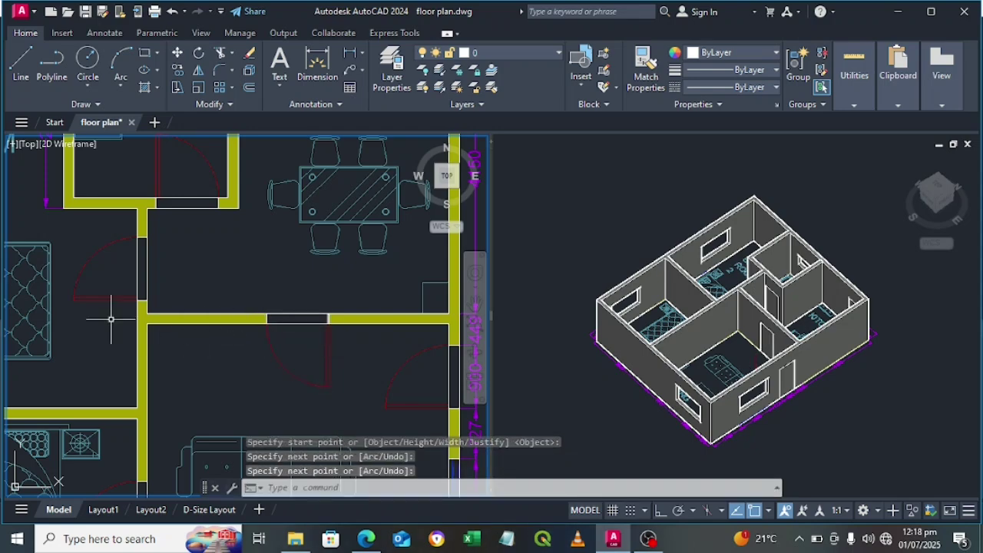
pyautogui.press('Return')
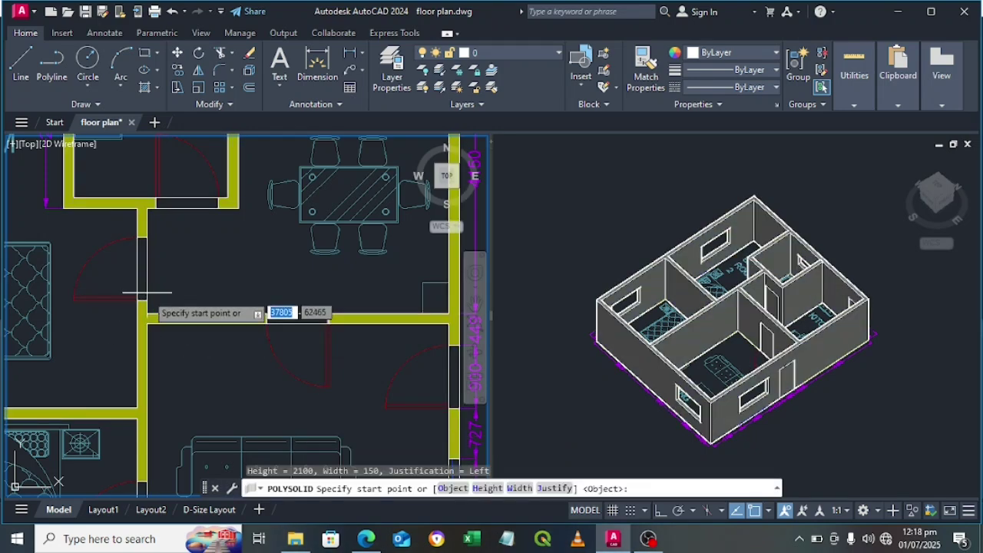
pyautogui.click(147, 302)
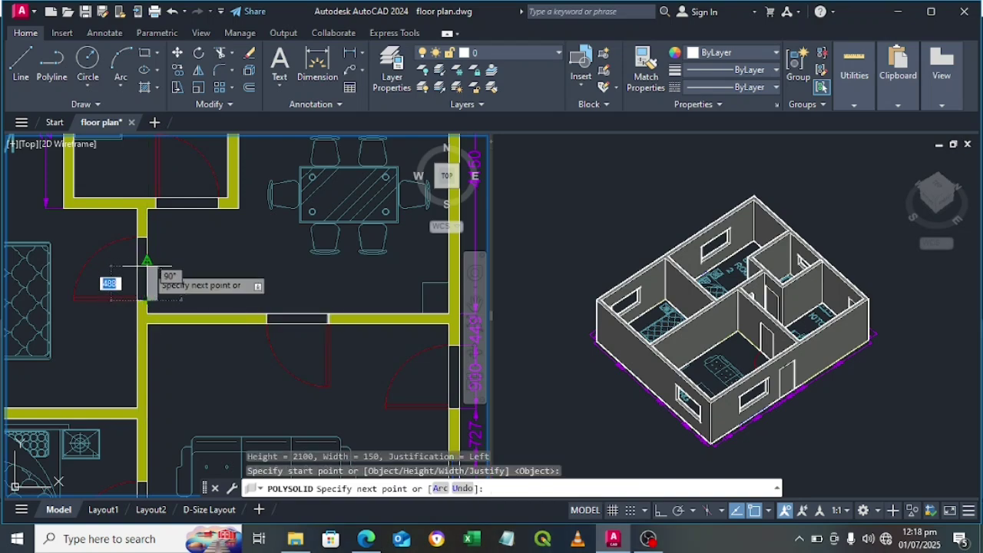
pyautogui.press('Escape')
# - Draw a 2100-high polysolid across bedroom 2's door opening, from its south end to its north end along the bedroom-side wall face
pyautogui.press('Return')
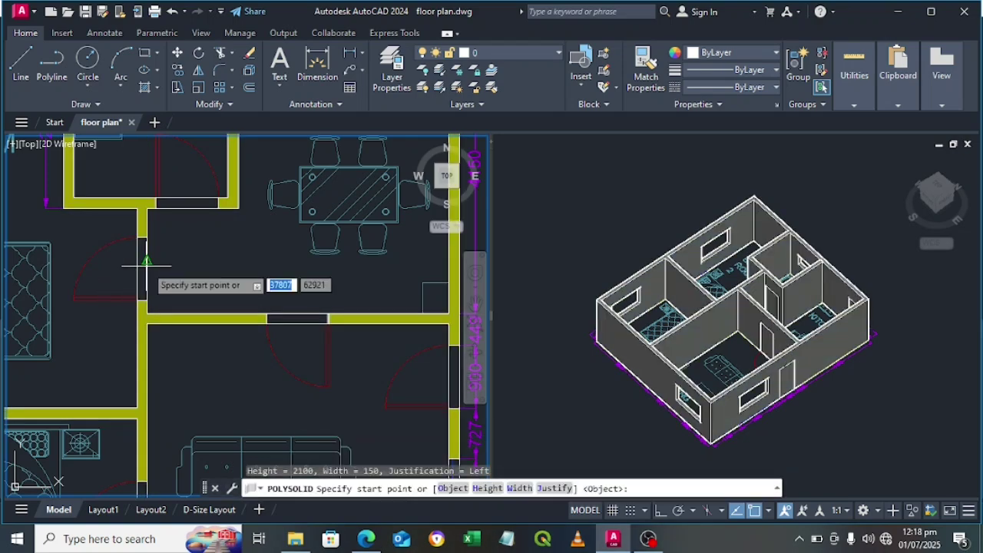
pyautogui.click(138, 301)
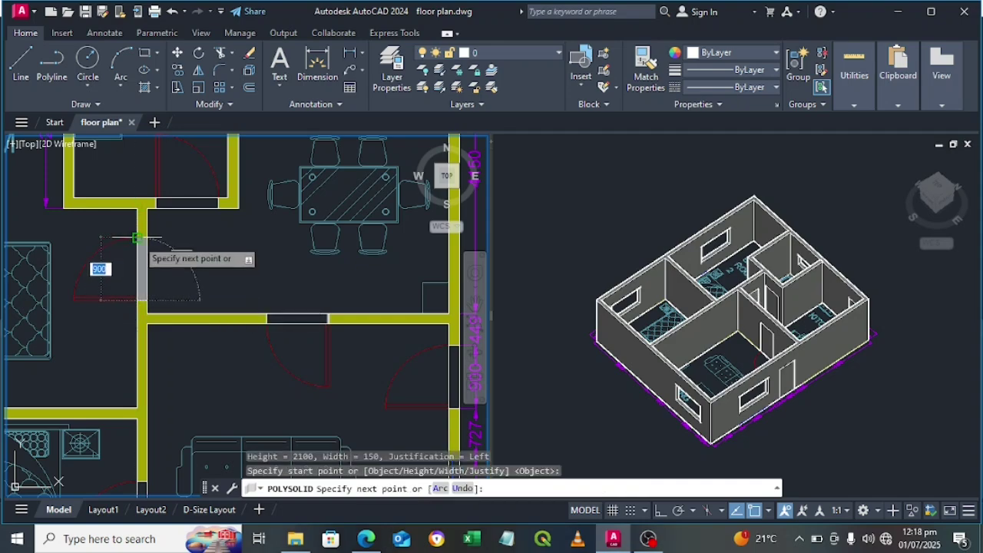
pyautogui.click(138, 238)
pyautogui.press('Return')
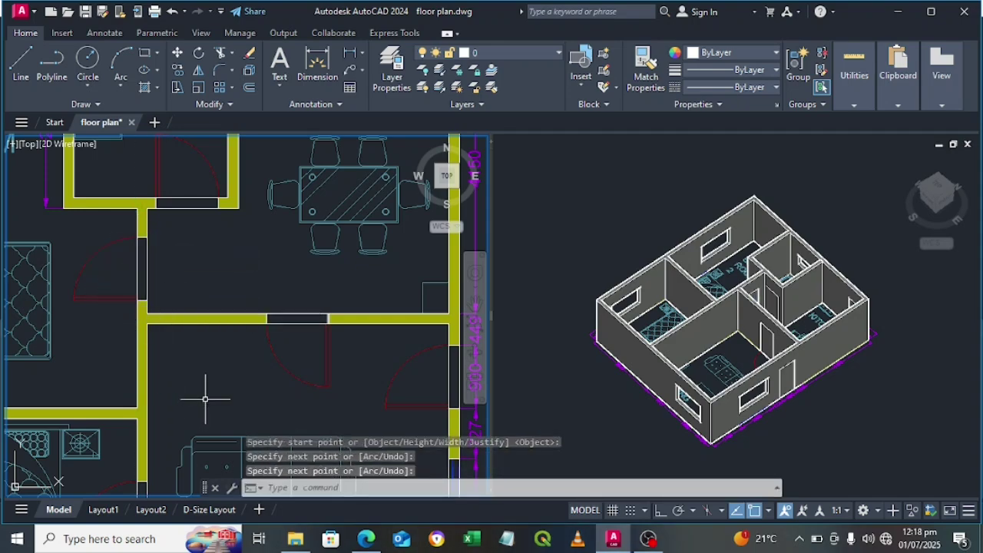
# - Draw a 2100-high polysolid across bedroom 1's door opening, from its south end to its north end along the bedroom-side wall face
pyautogui.moveTo(205, 399); pyautogui.dragTo(296, 265, button='middle')
pyautogui.moveTo(263, 397); pyautogui.dragTo(278, 344, button='middle')
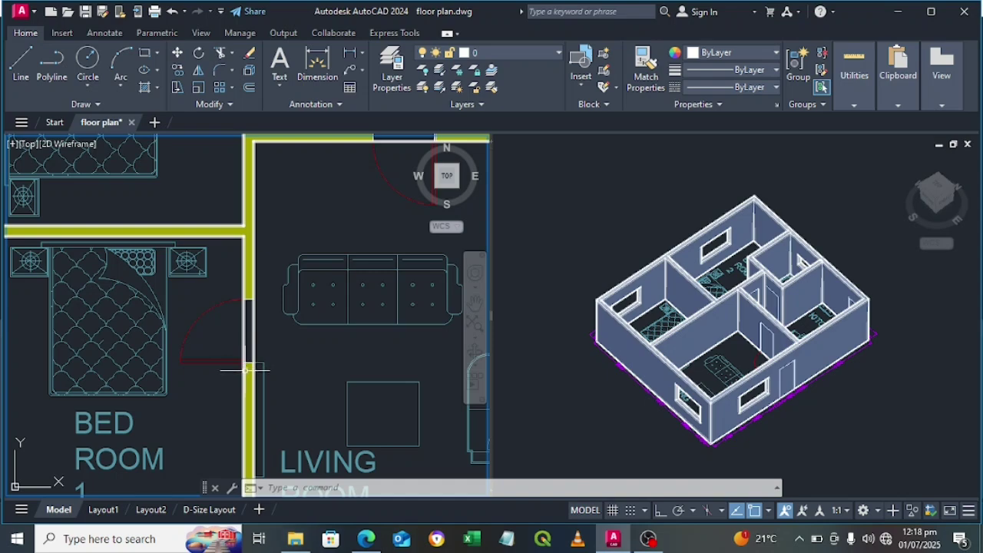
pyautogui.write('polysolid')
pyautogui.press('Return')
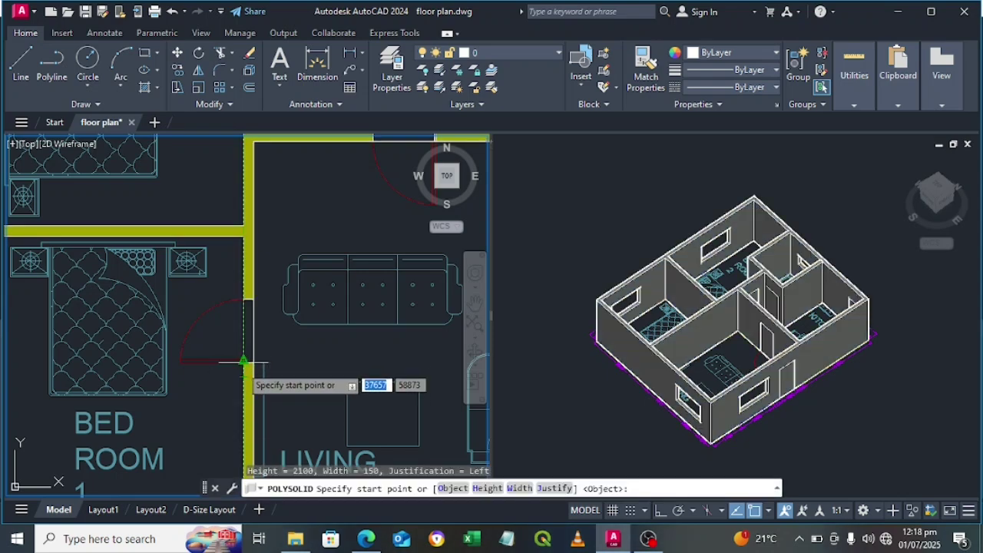
pyautogui.click(242, 361)
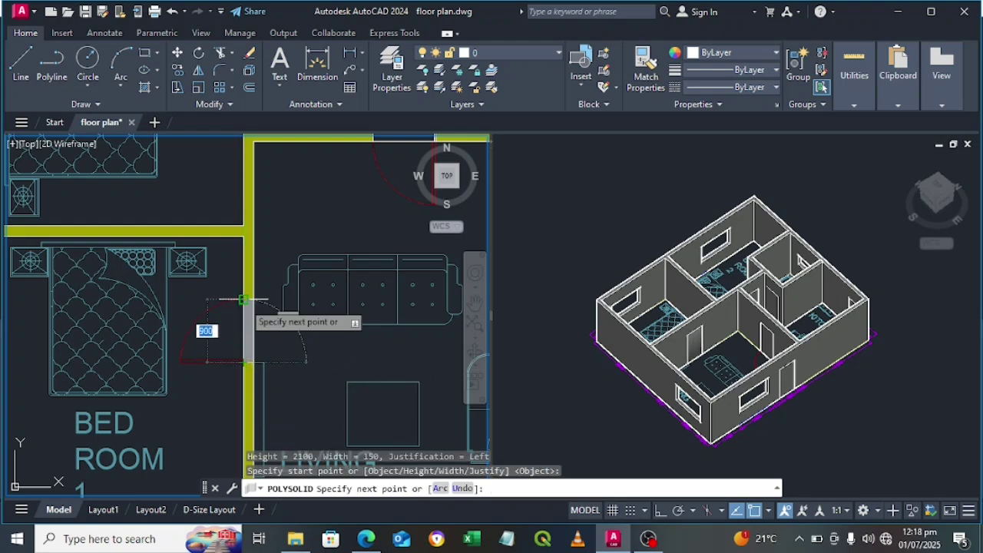
pyautogui.click(243, 300)
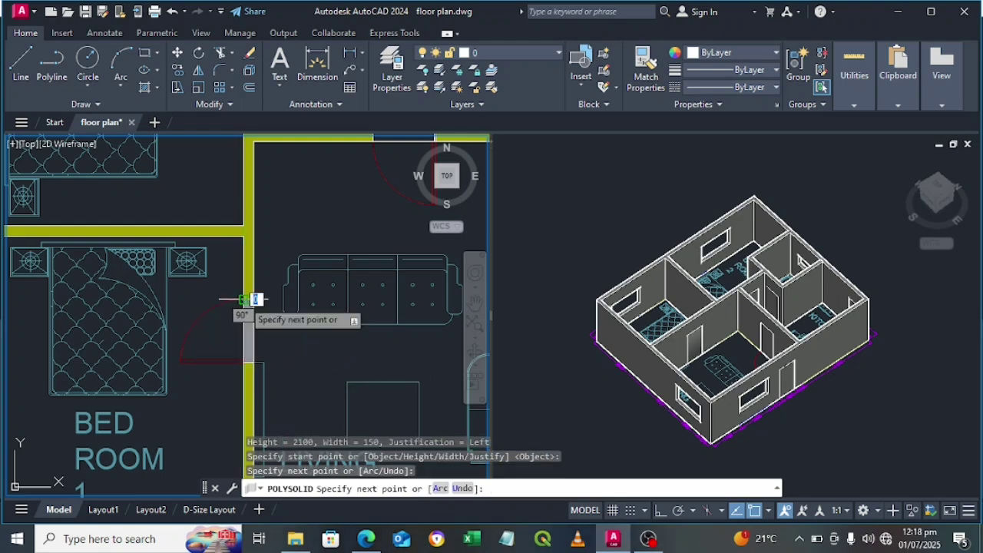
pyautogui.press('Return')
# - Subtract the door-opening polysolids from the united wall solid, window-selecting the whole 3D model as the objects to remove
pyautogui.scroll(-2, 298, 346)
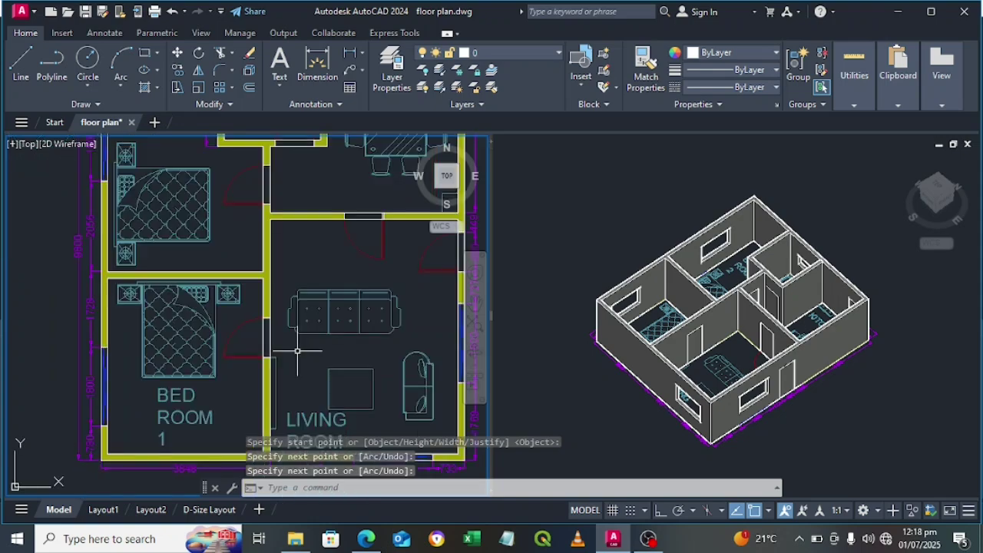
pyautogui.scroll(-2, 293, 358)
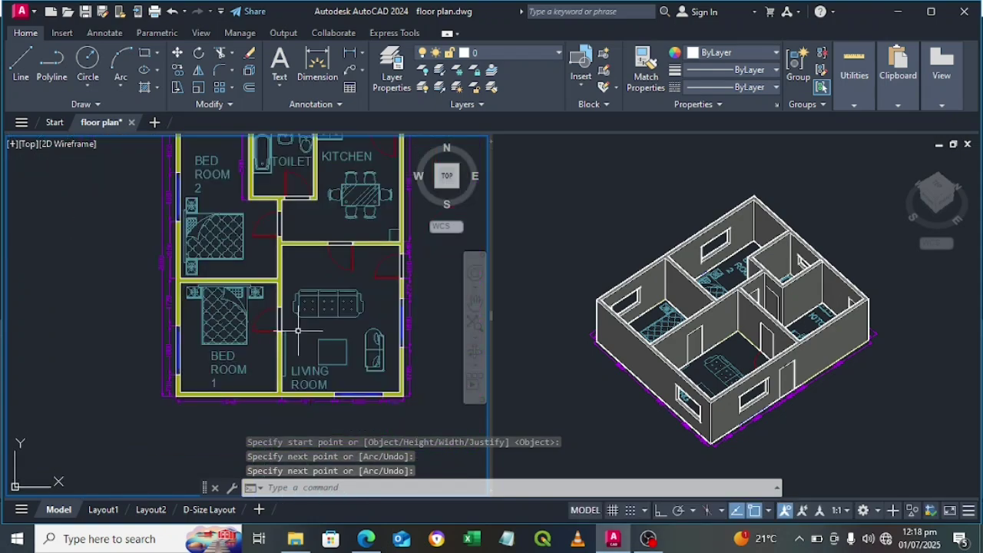
pyautogui.moveTo(297, 328); pyautogui.dragTo(264, 377, button='middle')
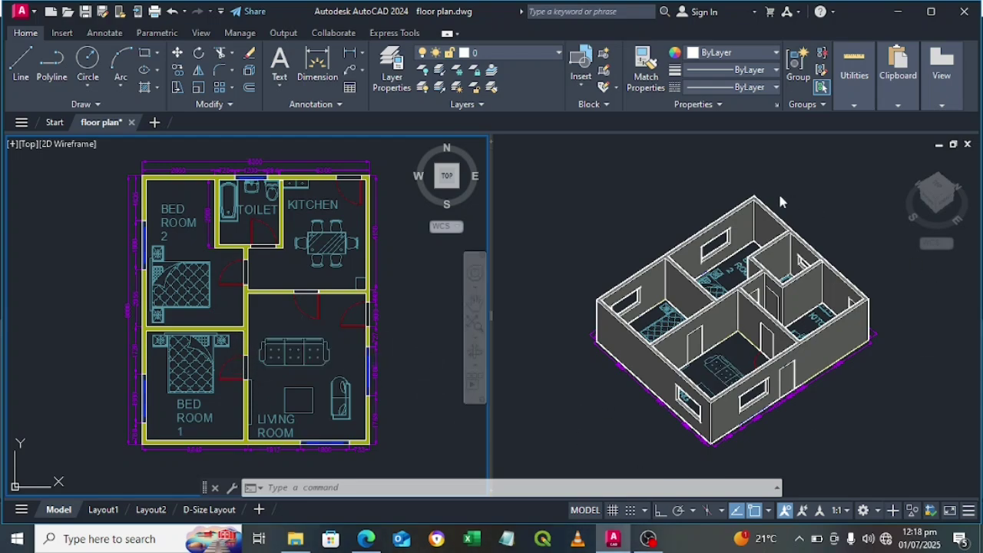
pyautogui.click(586, 389)
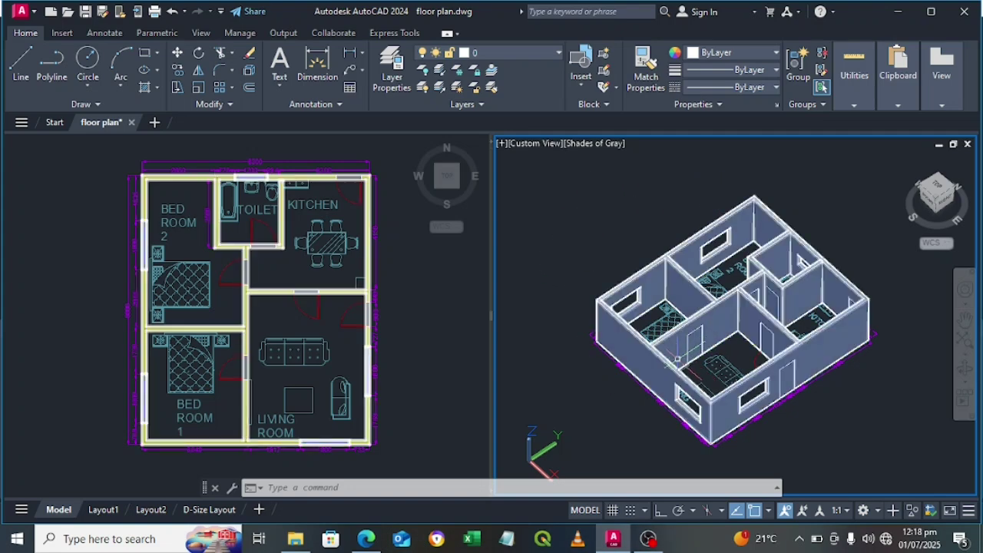
pyautogui.click(706, 340)
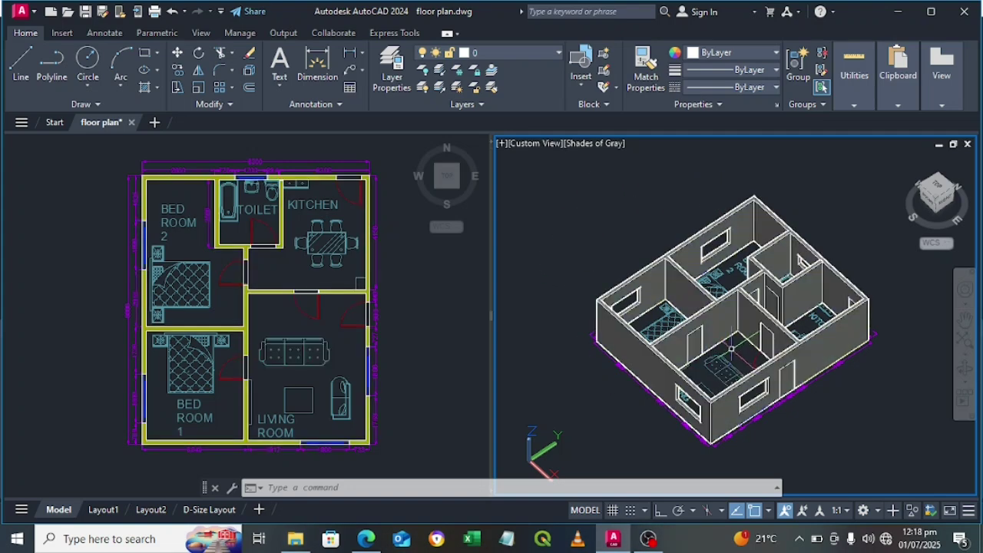
pyautogui.moveTo(722, 355); pyautogui.dragTo(734, 348, button='middle')
pyautogui.press('Escape')
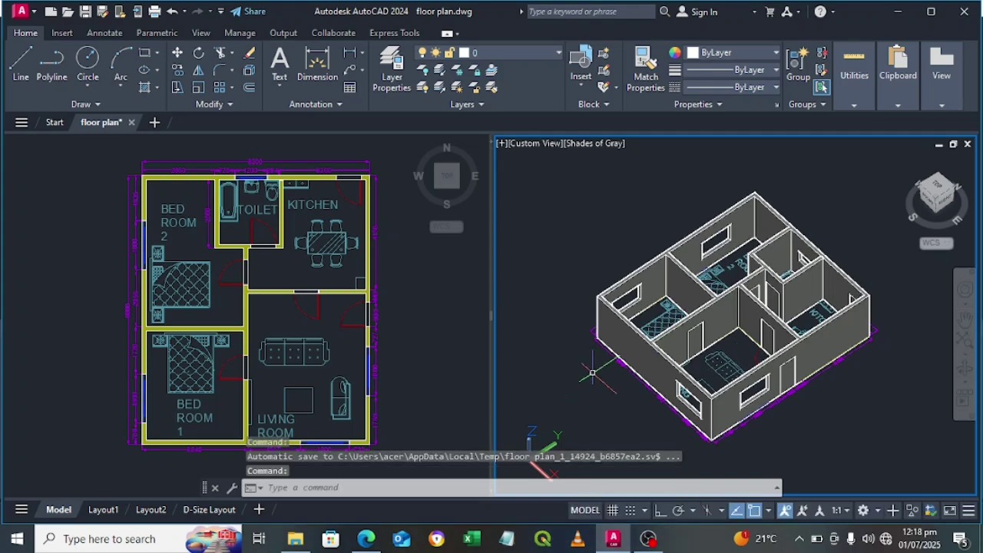
pyautogui.click(631, 352)
pyautogui.press('Escape')
pyautogui.write('U')
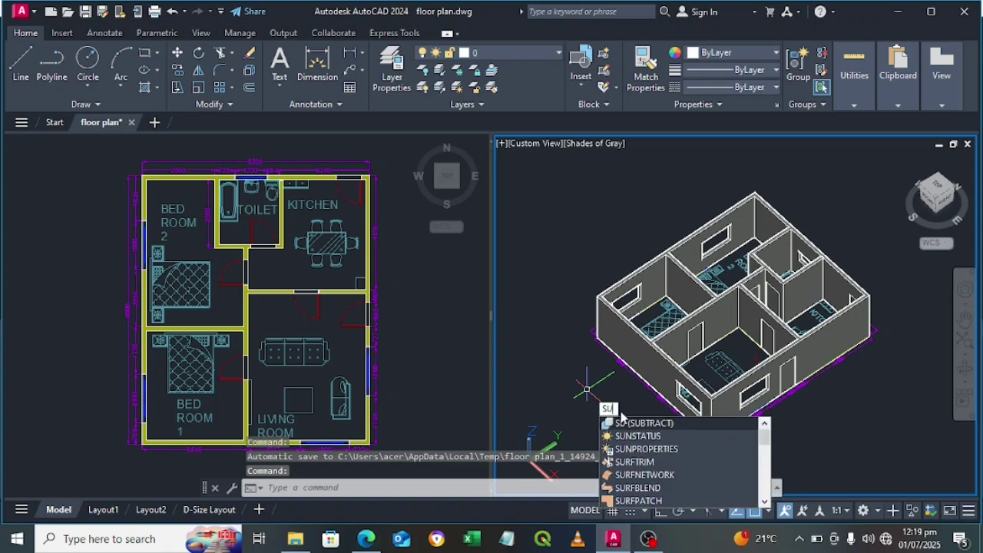
pyautogui.click(626, 425)
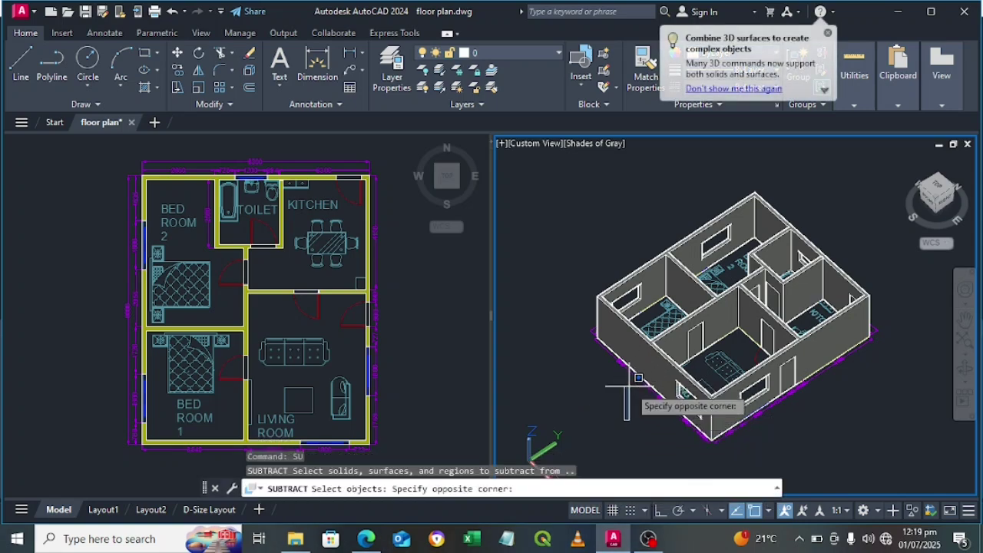
pyautogui.press('Escape')
pyautogui.click(645, 364)
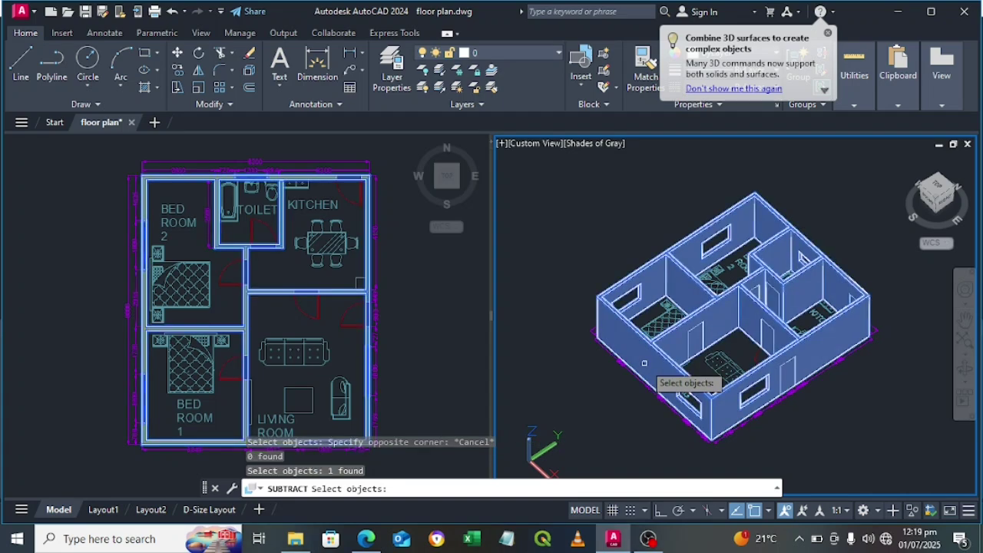
pyautogui.press('Return')
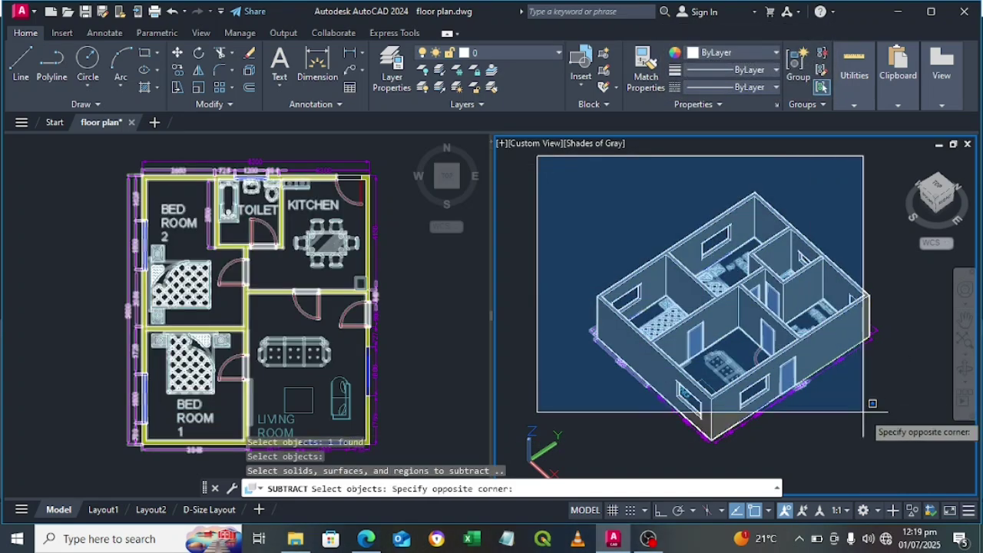
pyautogui.click(908, 428)
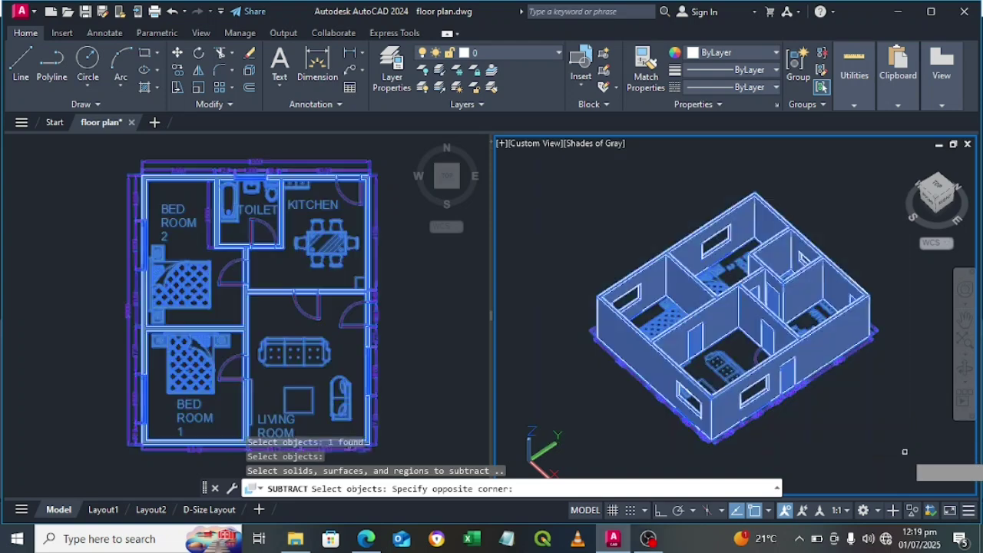
pyautogui.press('Return')
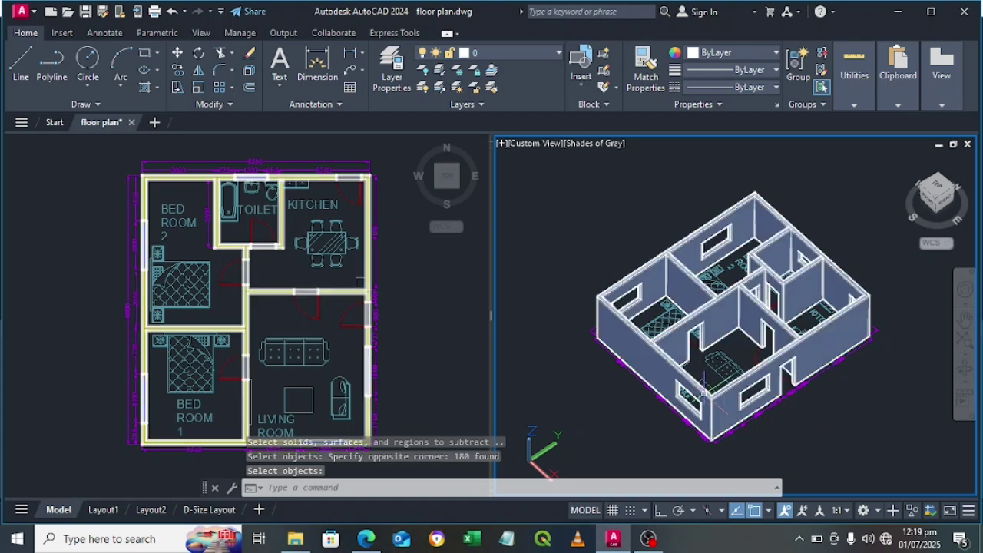
pyautogui.keyDown('shift'); pyautogui.moveTo(801, 405); pyautogui.dragTo(715, 382, button='middle'); pyautogui.keyUp('shift')
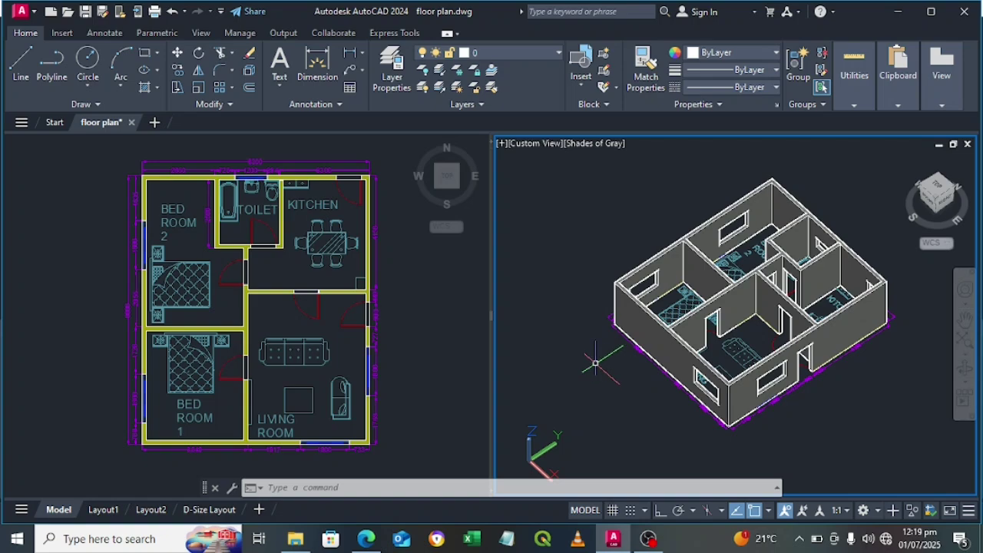
# - Begin a polyline at the building's outer northwest corner in the top view and trace it through the northeast corner to the southeast corner
pyautogui.click(404, 345)
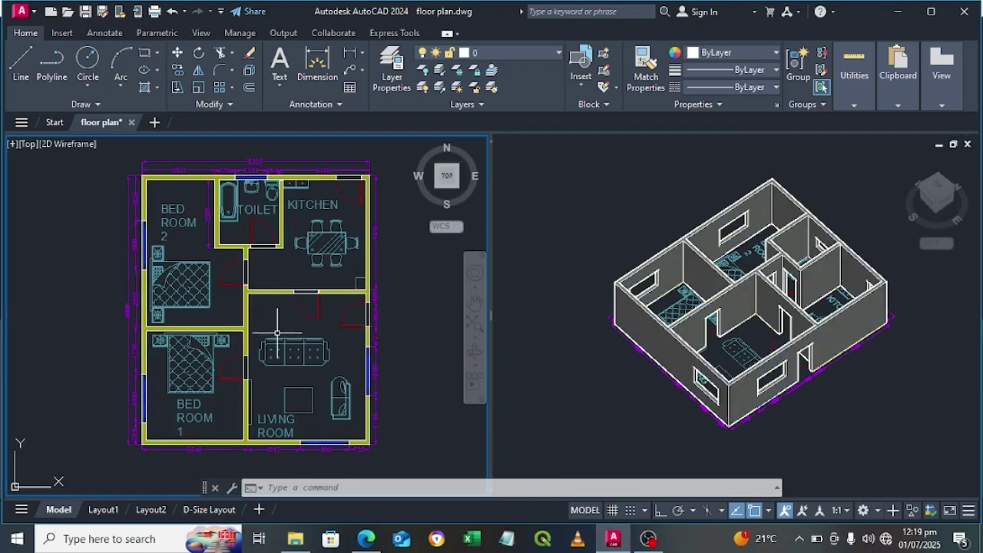
pyautogui.click(50, 68)
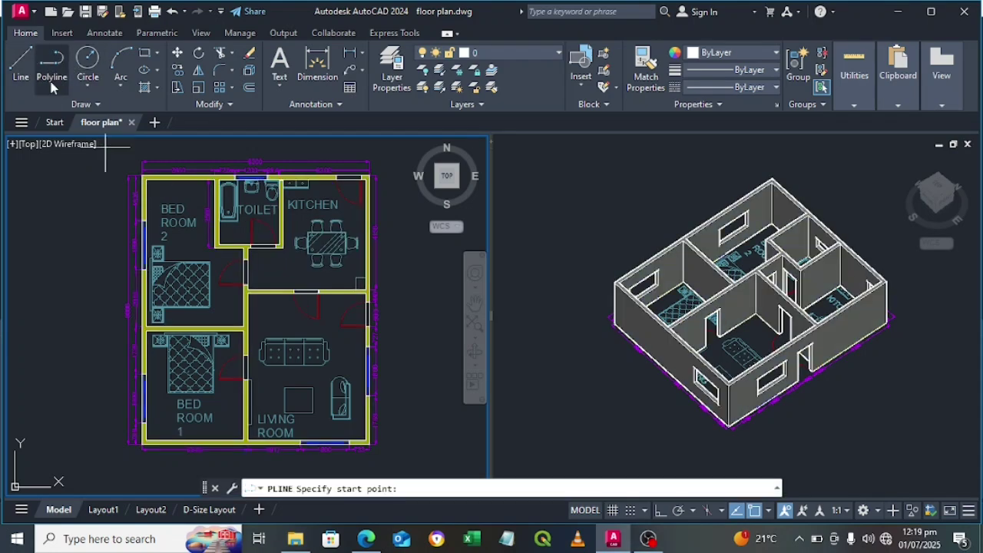
pyautogui.scroll(3, 135, 179)
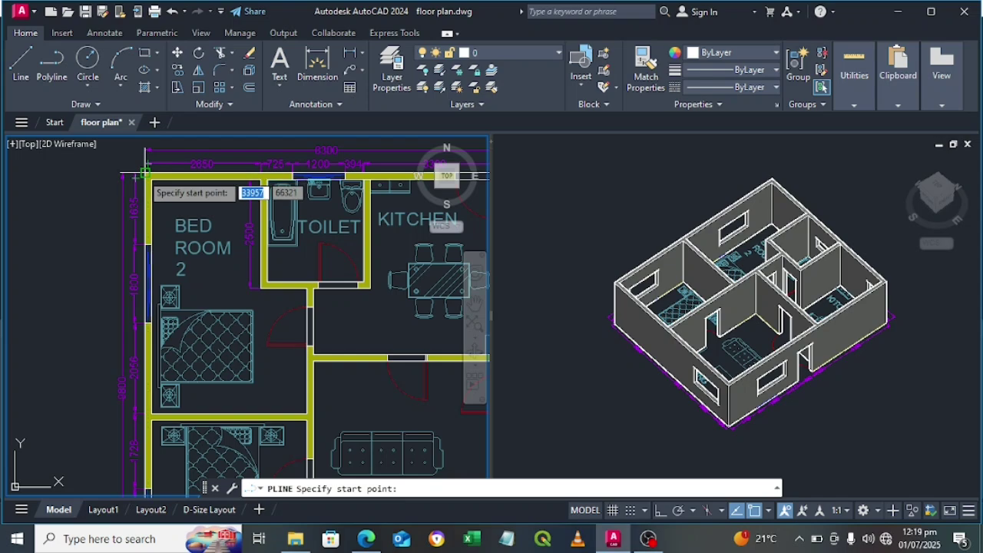
pyautogui.click(146, 175)
pyautogui.moveTo(292, 176); pyautogui.dragTo(88, 189, button='middle')
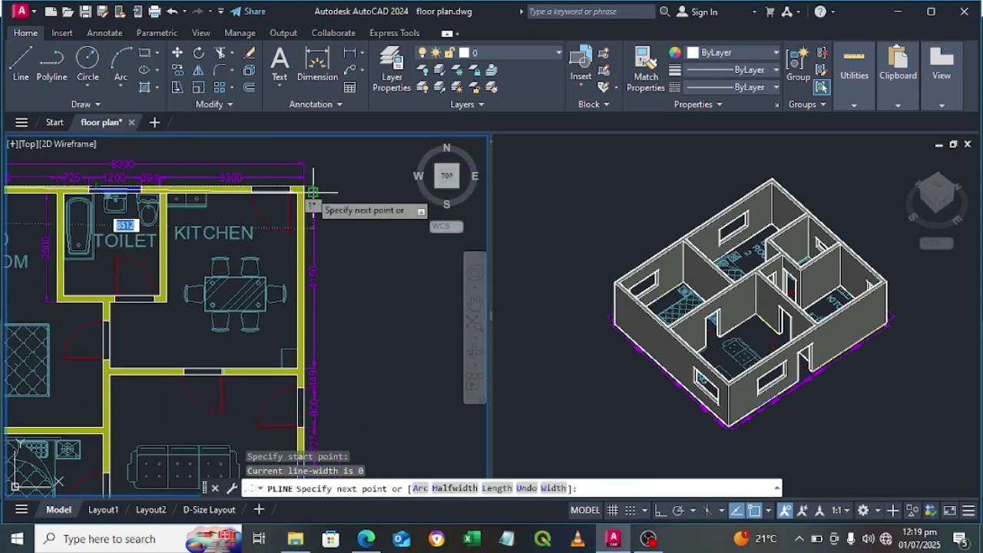
pyautogui.scroll(3, 300, 187)
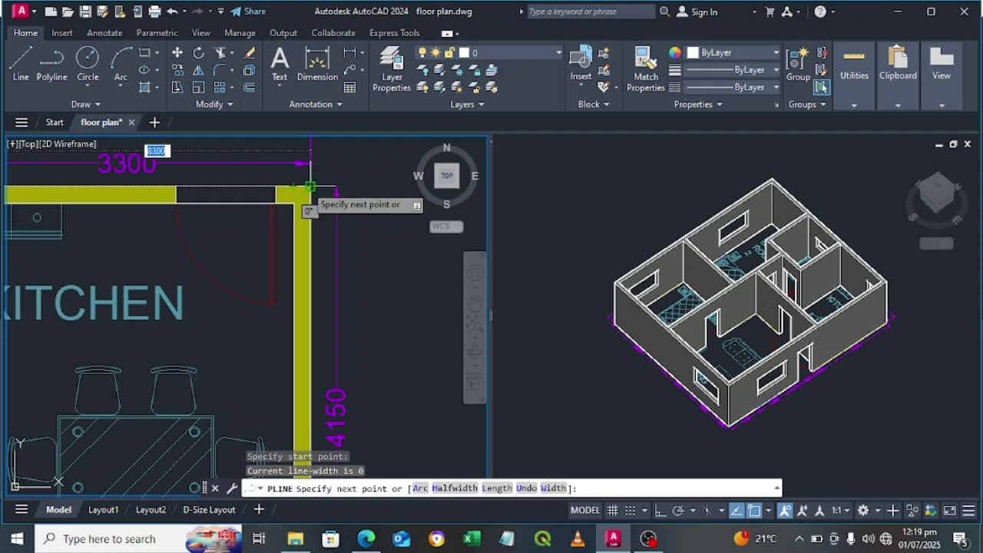
pyautogui.click(310, 187)
pyautogui.scroll(-5, 305, 340)
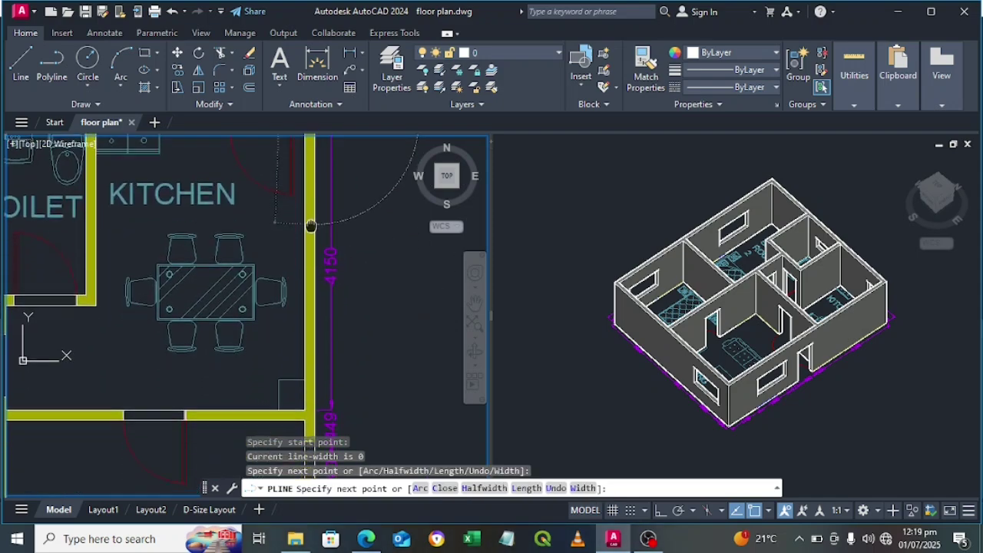
pyautogui.moveTo(332, 405); pyautogui.dragTo(329, 333, button='middle')
pyautogui.scroll(5, 338, 315)
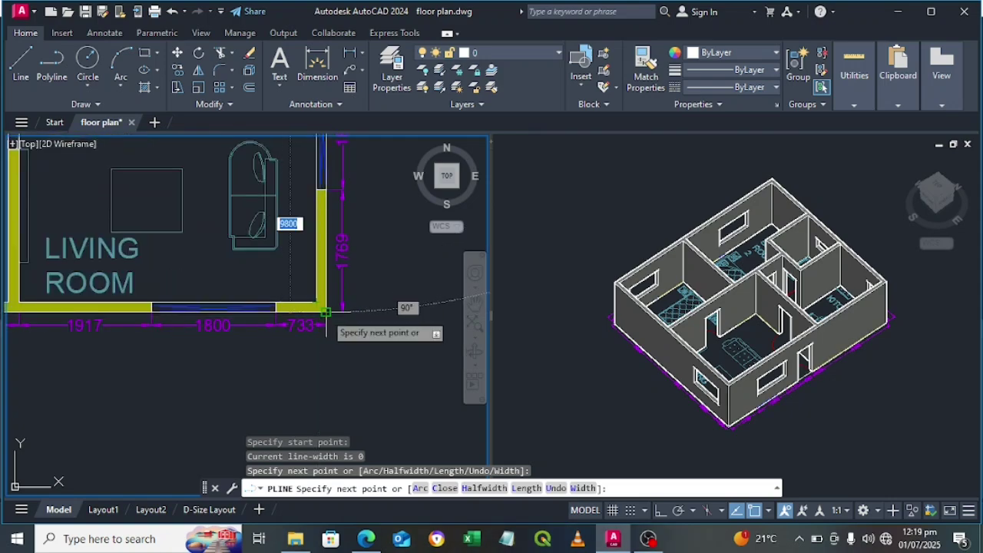
pyautogui.click(321, 321)
# - Continue the outline polyline along the south wall to the outer southwest corner, return to the northwest corner and finish it
pyautogui.moveTo(121, 325); pyautogui.dragTo(423, 325, button='middle')
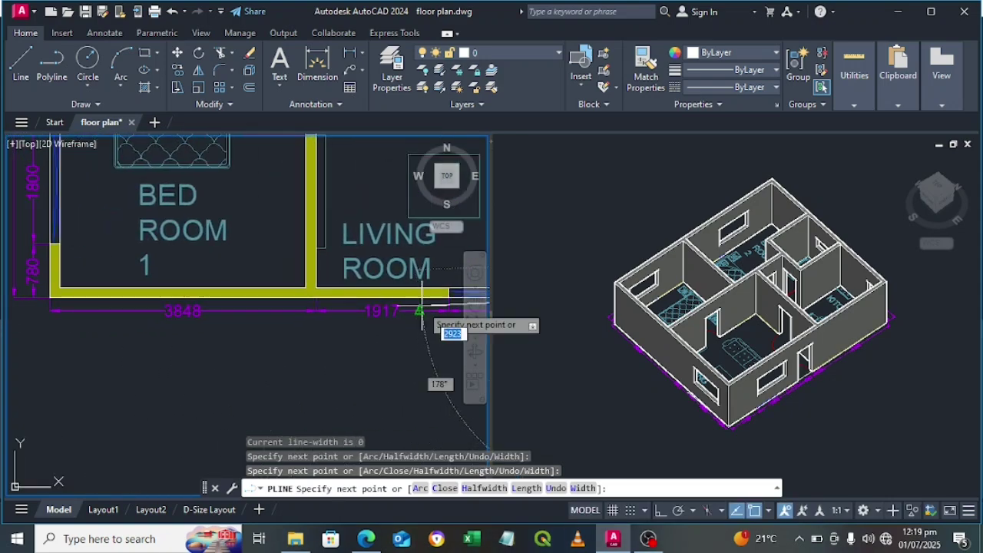
pyautogui.scroll(-3, 307, 330)
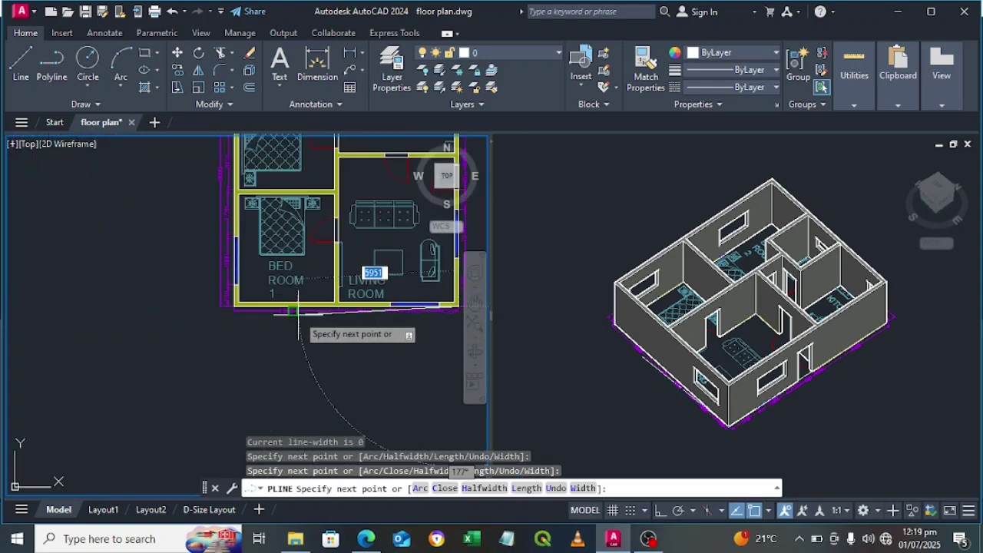
pyautogui.click(238, 310)
pyautogui.moveTo(244, 201); pyautogui.dragTo(218, 447, button='middle')
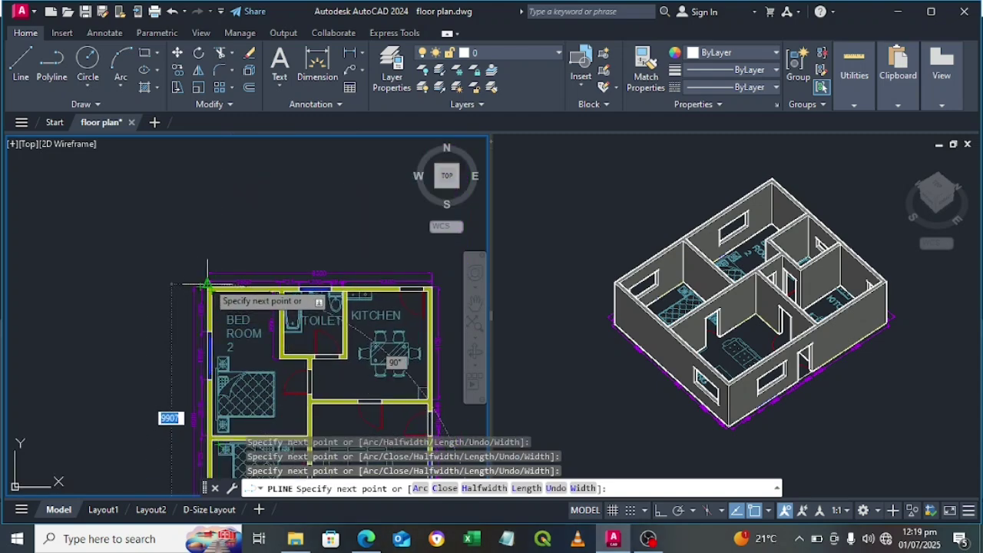
pyautogui.scroll(3, 202, 286)
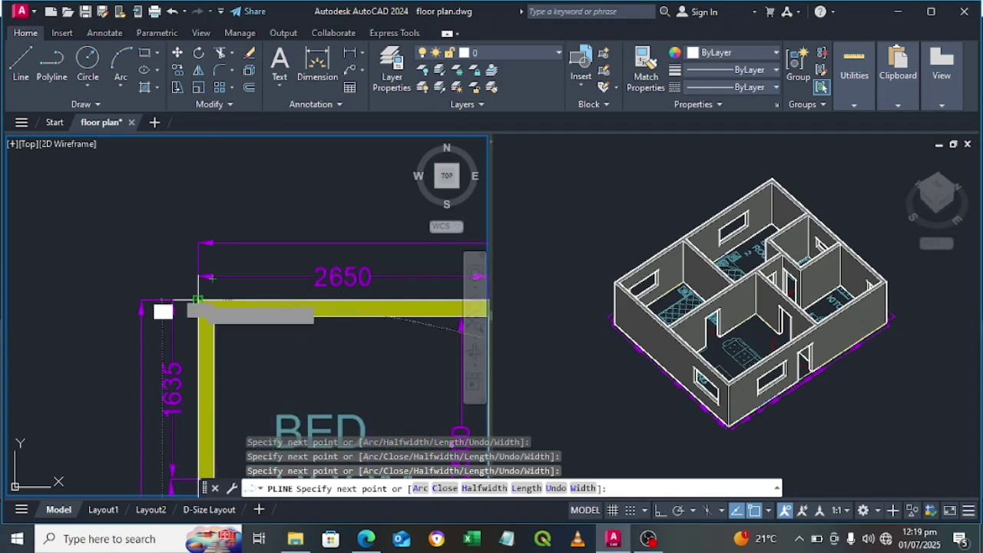
pyautogui.click(197, 299)
pyautogui.press('Return')
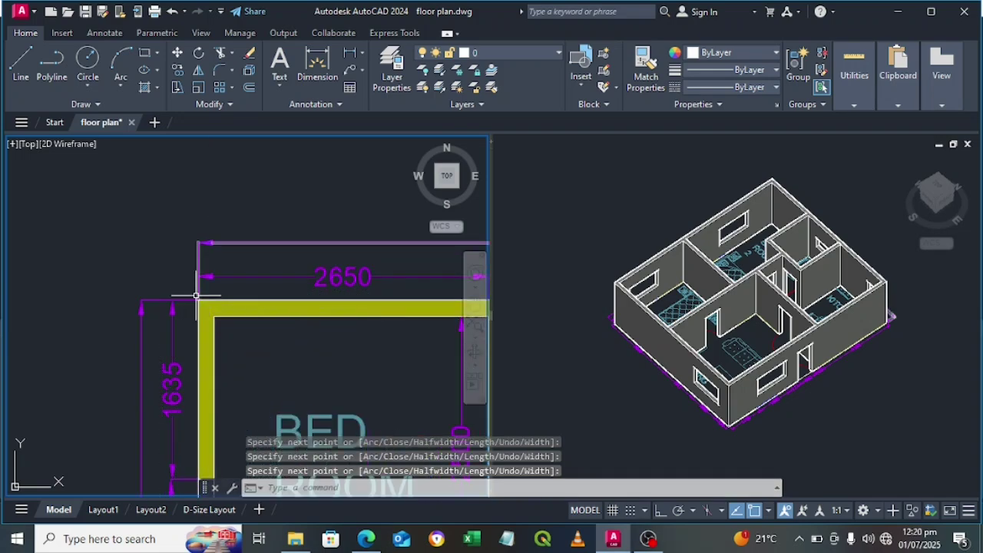
# - In the 3D view, extrude the building's outer outline polyline by -150 to form the base beneath the walls
pyautogui.scroll(-3, 160, 242)
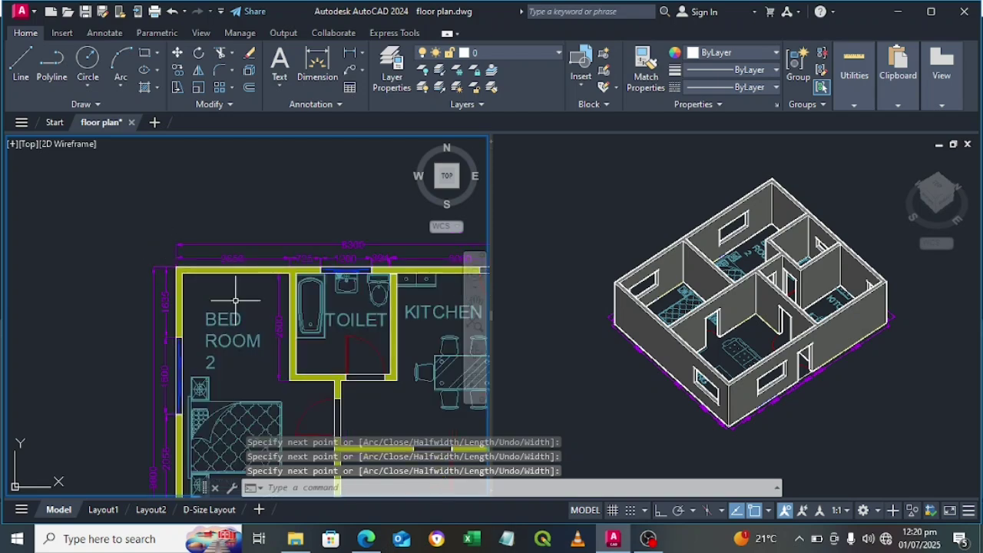
pyautogui.moveTo(235, 292); pyautogui.dragTo(158, 223, button='middle')
pyautogui.scroll(-2, 158, 223)
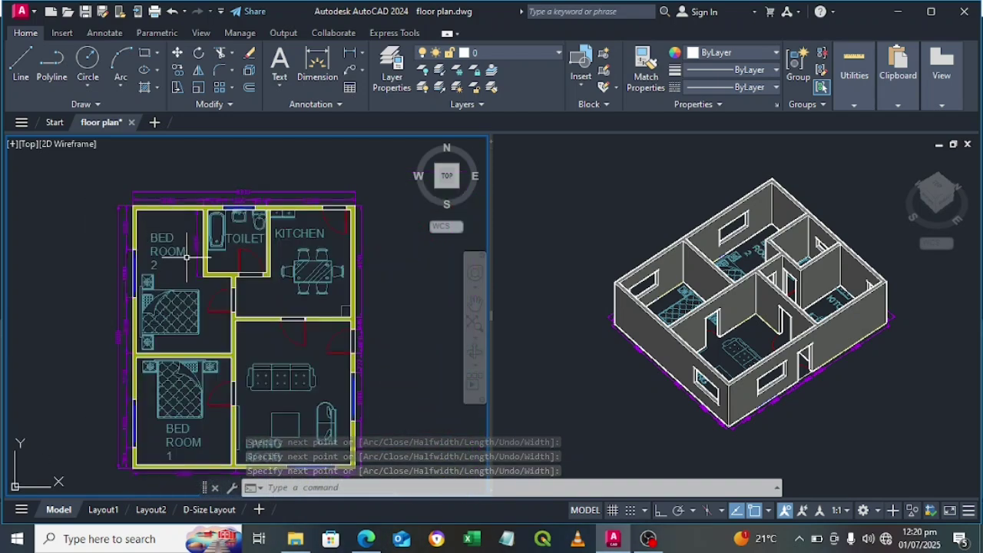
pyautogui.moveTo(184, 269); pyautogui.dragTo(184, 258, button='middle')
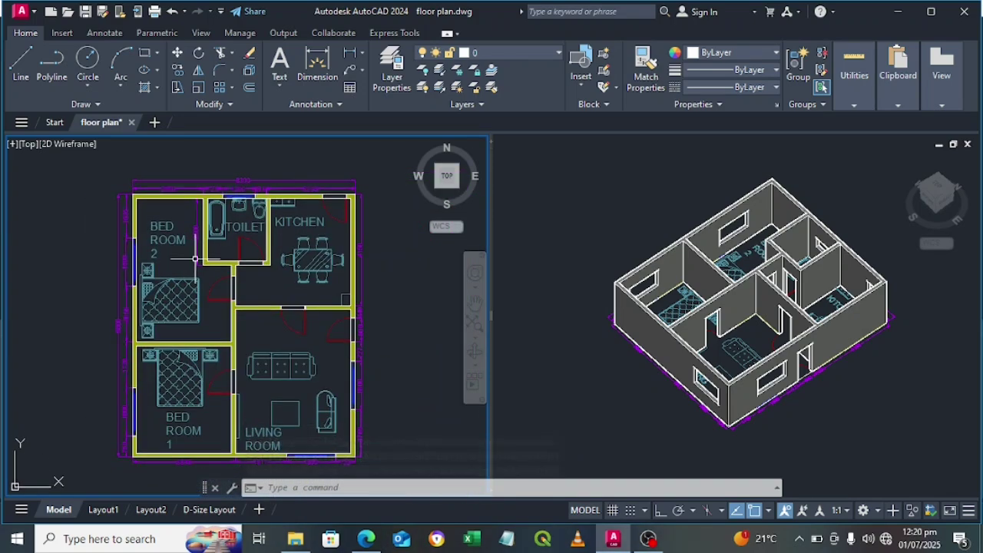
pyautogui.click(560, 303)
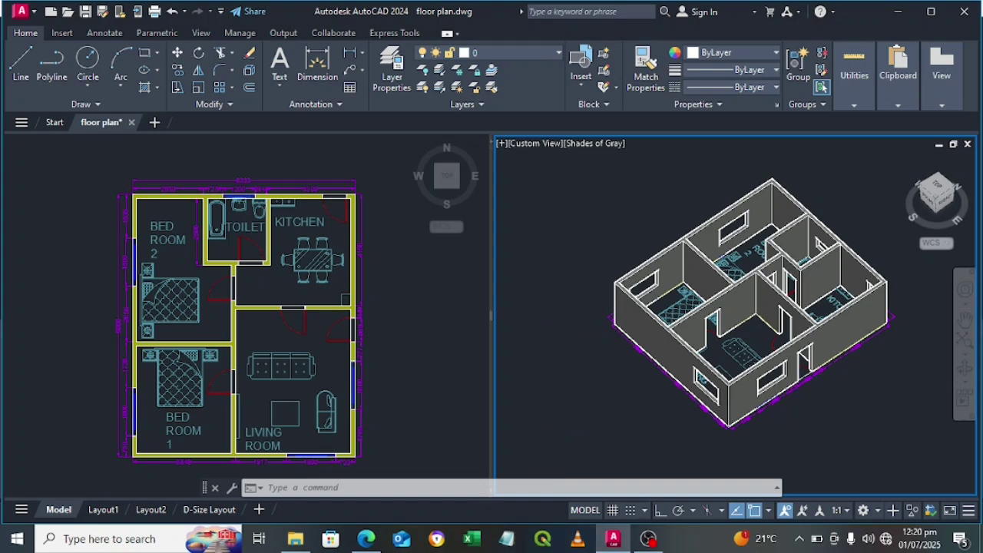
pyautogui.scroll(4, 801, 388)
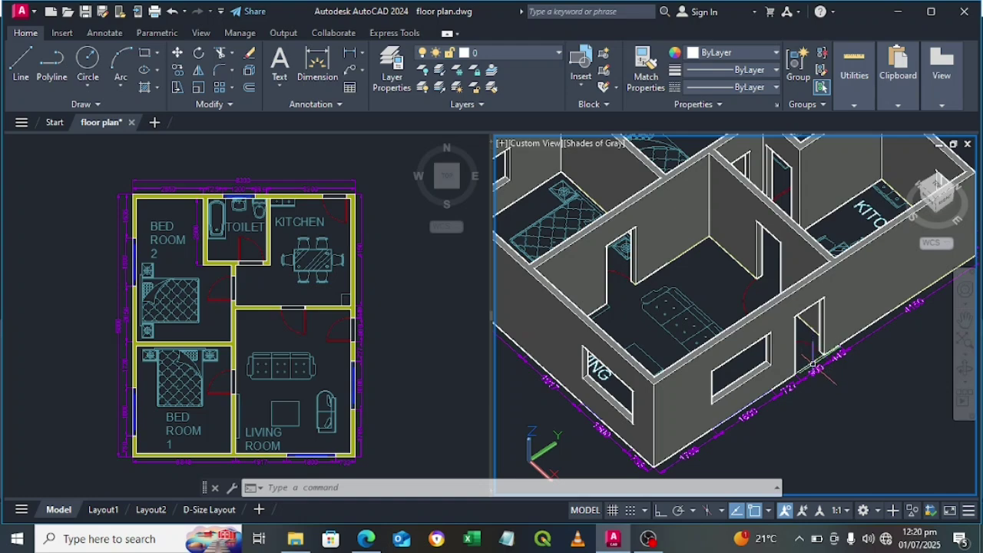
pyautogui.moveTo(813, 349); pyautogui.dragTo(841, 319, button='middle')
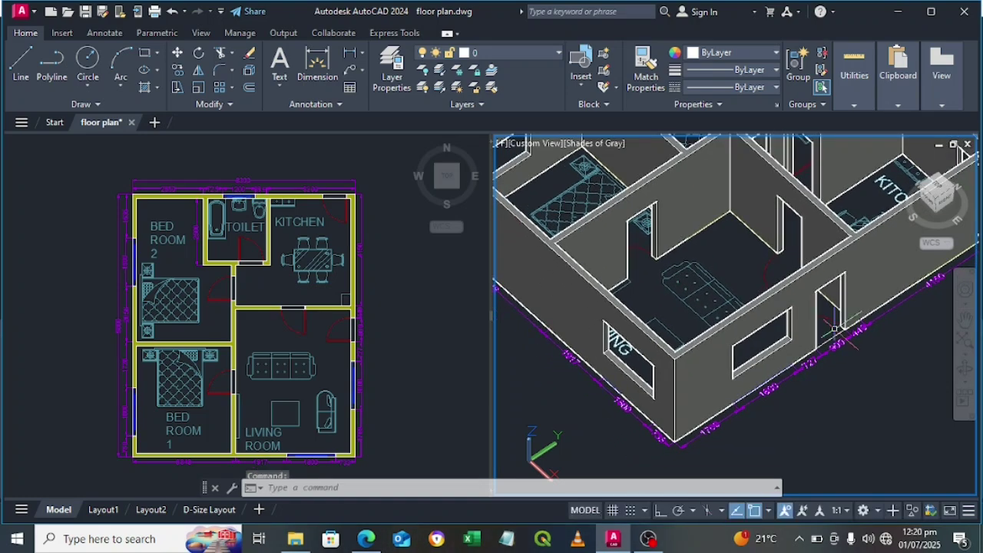
pyautogui.scroll(-5, 822, 340)
pyautogui.scroll(1, 736, 361)
pyautogui.press('Escape')
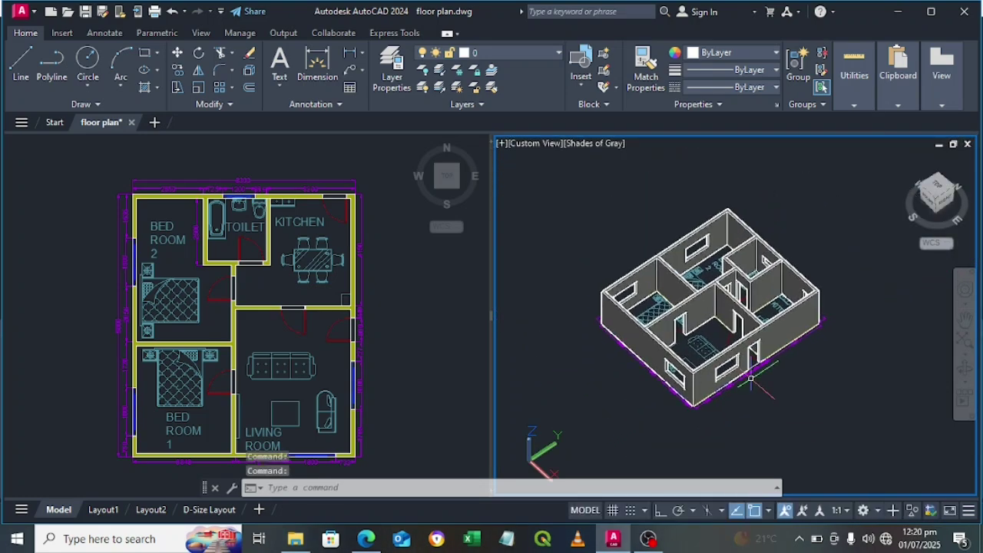
pyautogui.scroll(2, 741, 365)
pyautogui.scroll(2, 756, 363)
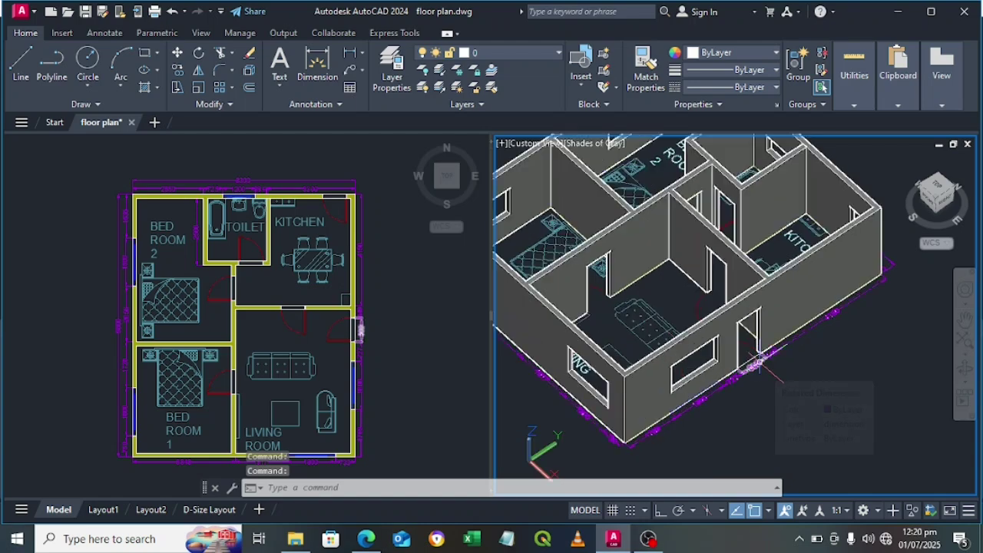
pyautogui.write('EX')
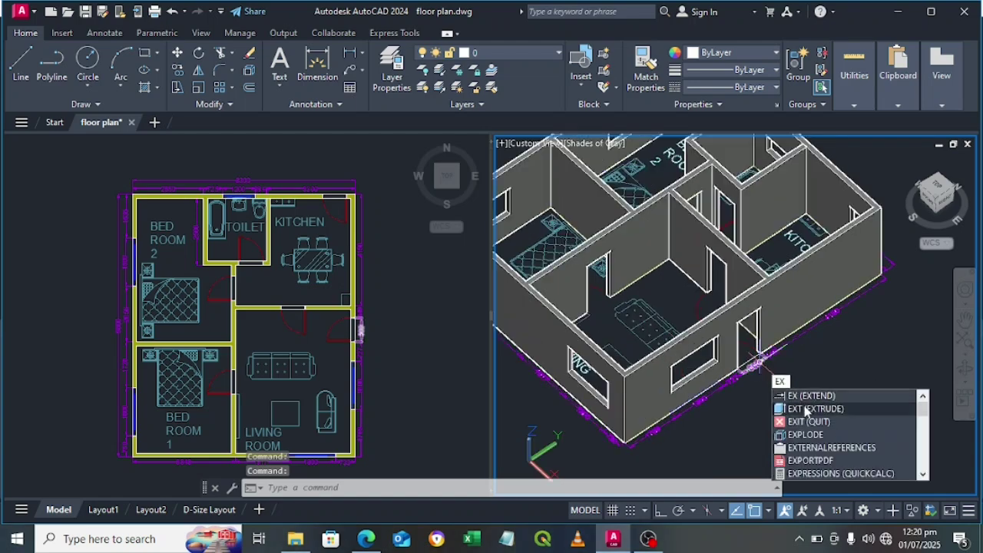
pyautogui.click(806, 409)
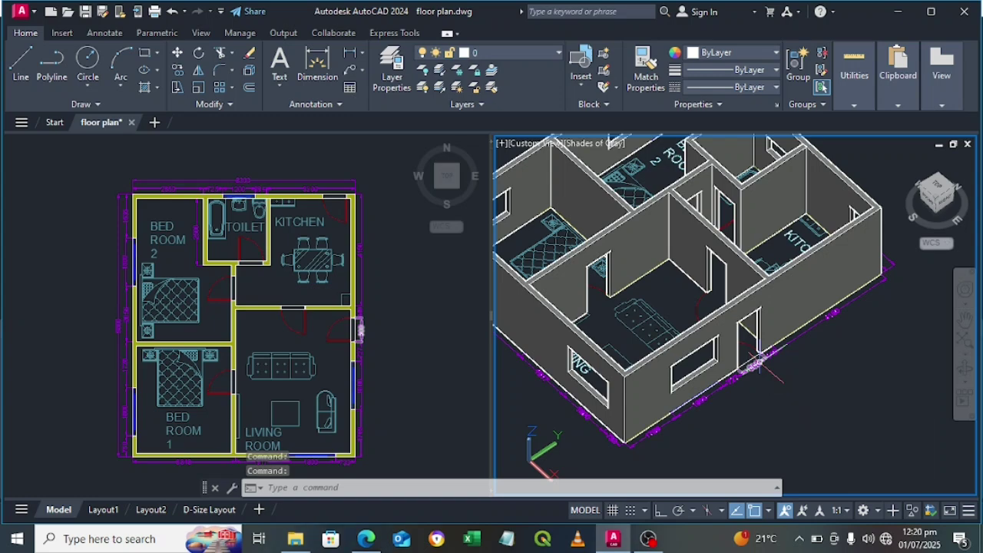
pyautogui.click(804, 404)
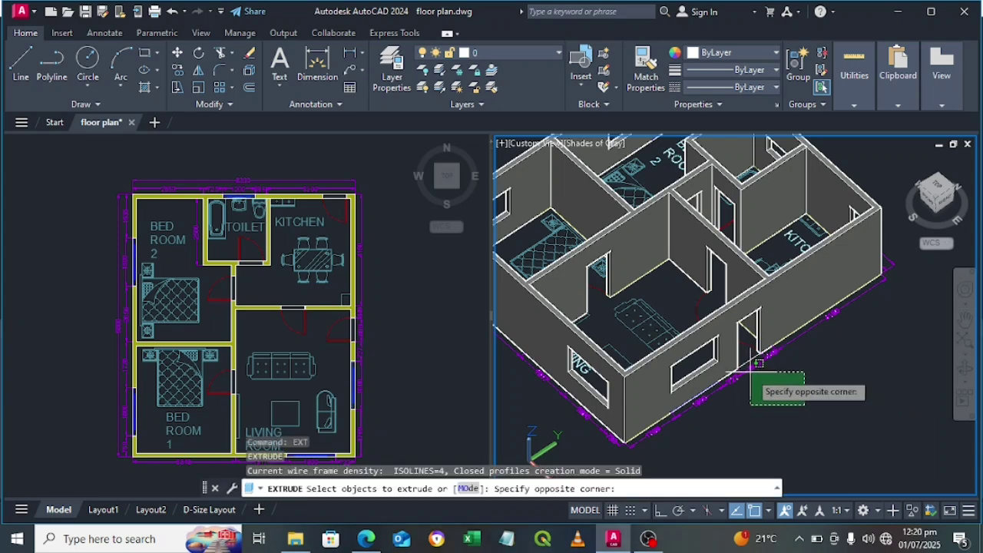
pyautogui.press('Escape')
pyautogui.scroll(4, 757, 364)
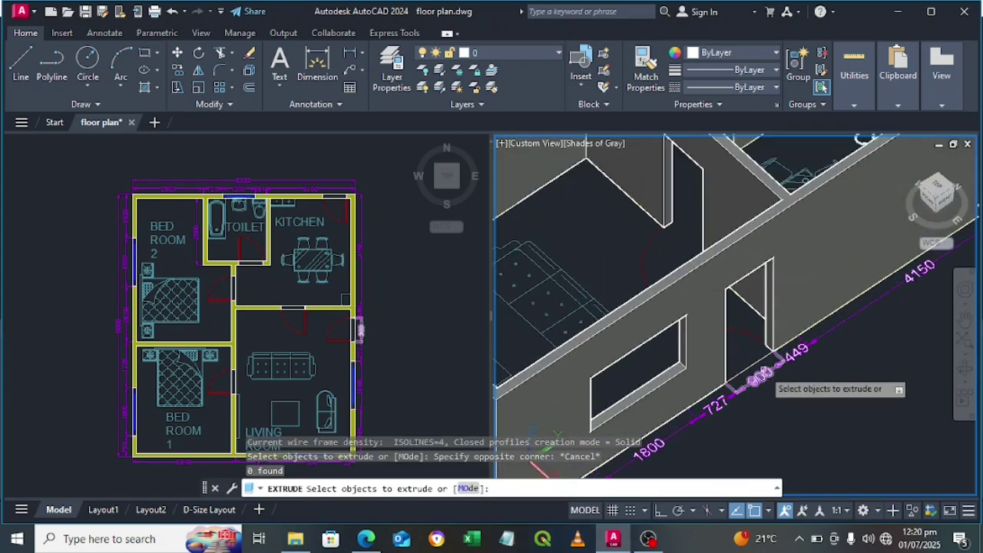
pyautogui.click(752, 367)
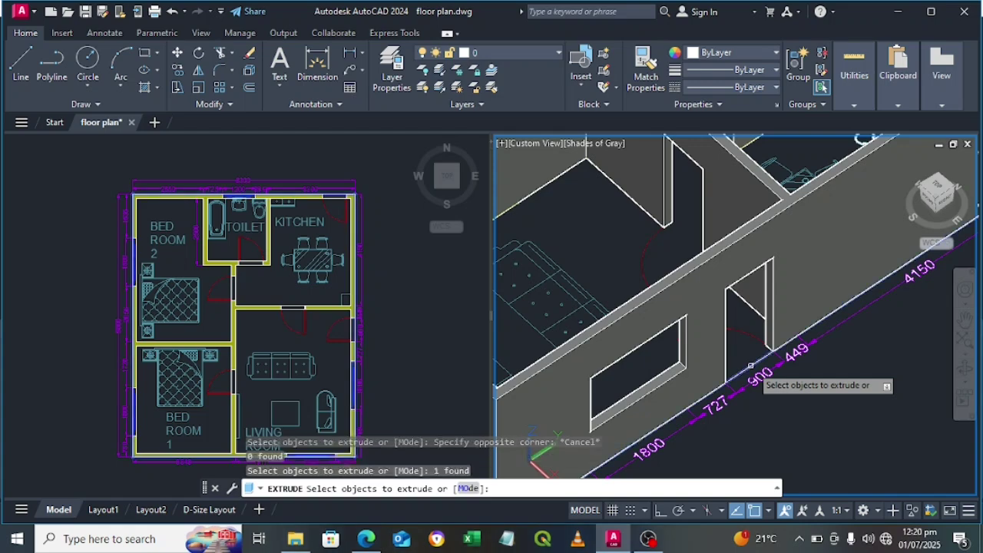
pyautogui.press('Return')
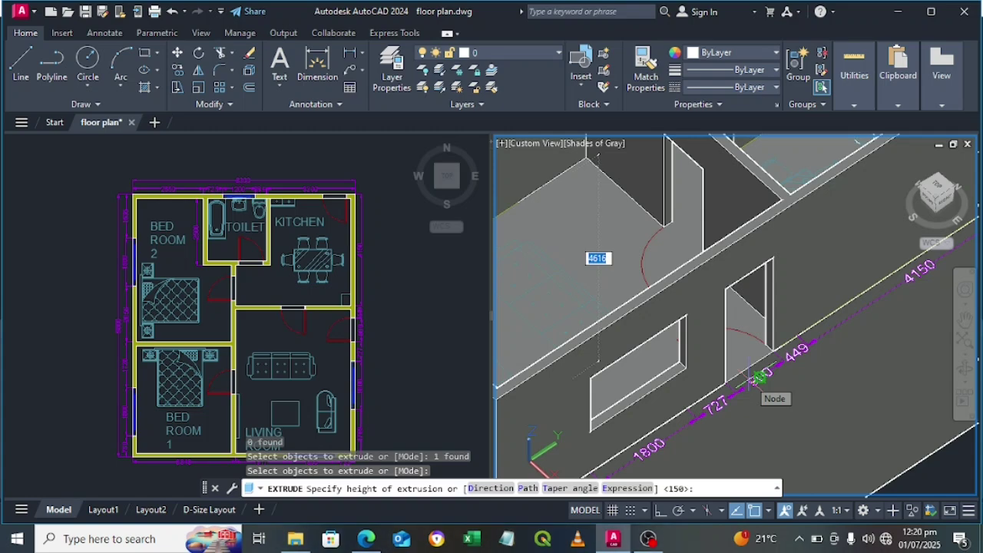
pyautogui.write('-1')
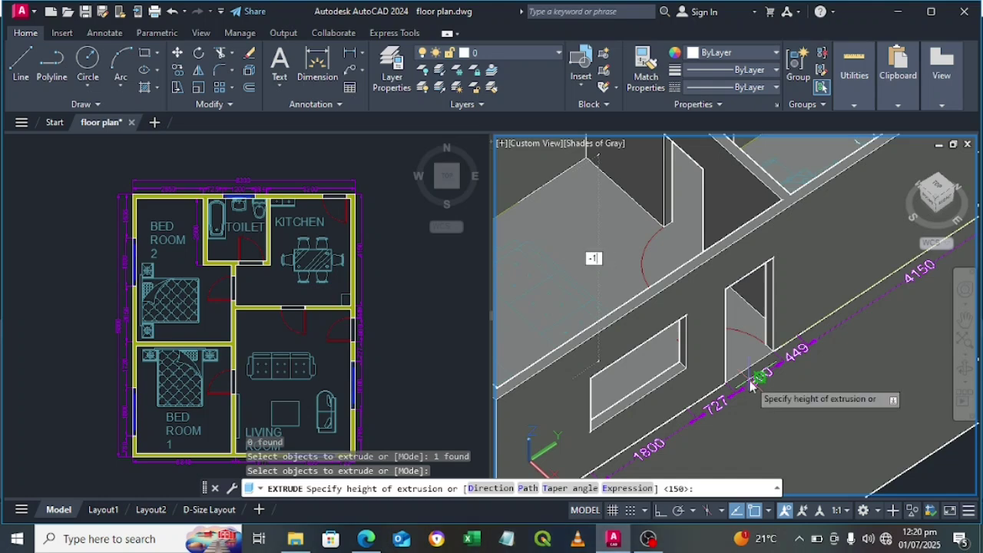
pyautogui.write('50')
pyautogui.press('Return')
pyautogui.scroll(-2, 683, 315)
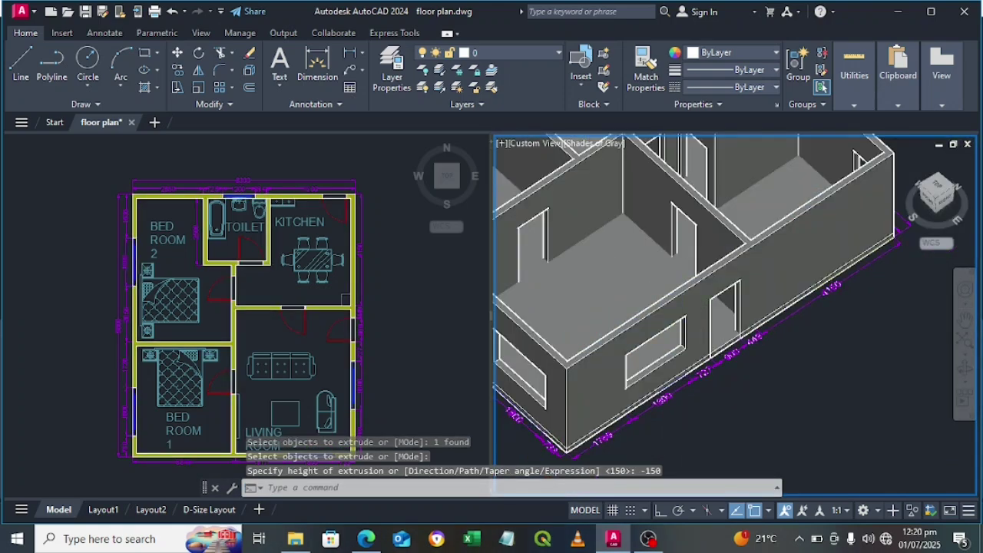
pyautogui.scroll(-2, 691, 323)
pyautogui.moveTo(653, 299); pyautogui.dragTo(723, 357, button='middle')
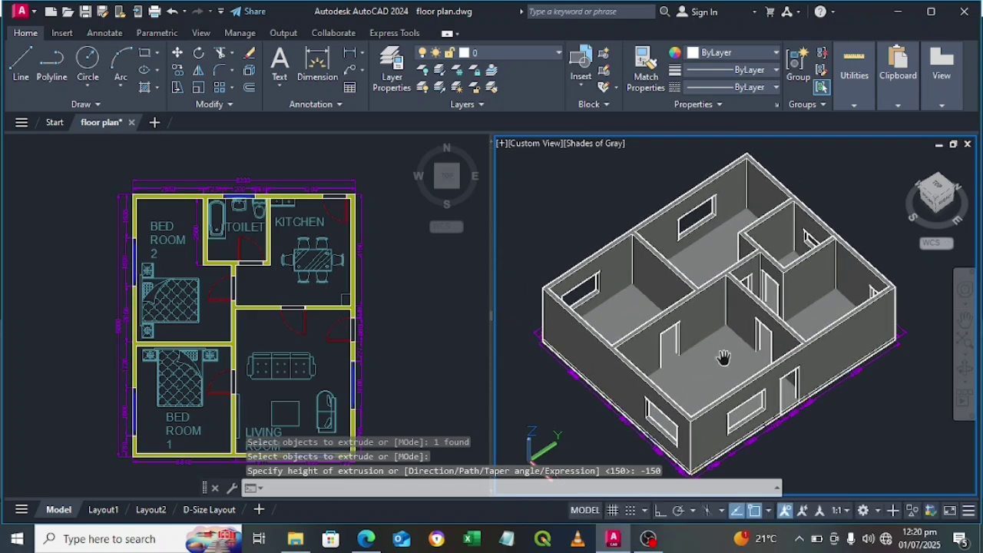
pyautogui.scroll(-2, 721, 361)
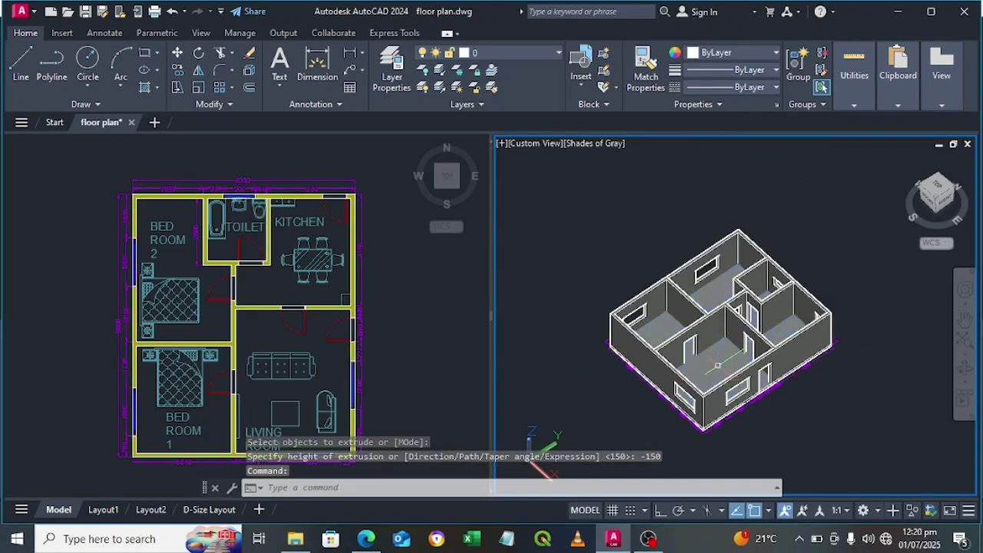
pyautogui.keyDown('shift'); pyautogui.moveTo(717, 365); pyautogui.dragTo(703, 363, button='middle'); pyautogui.keyUp('shift')
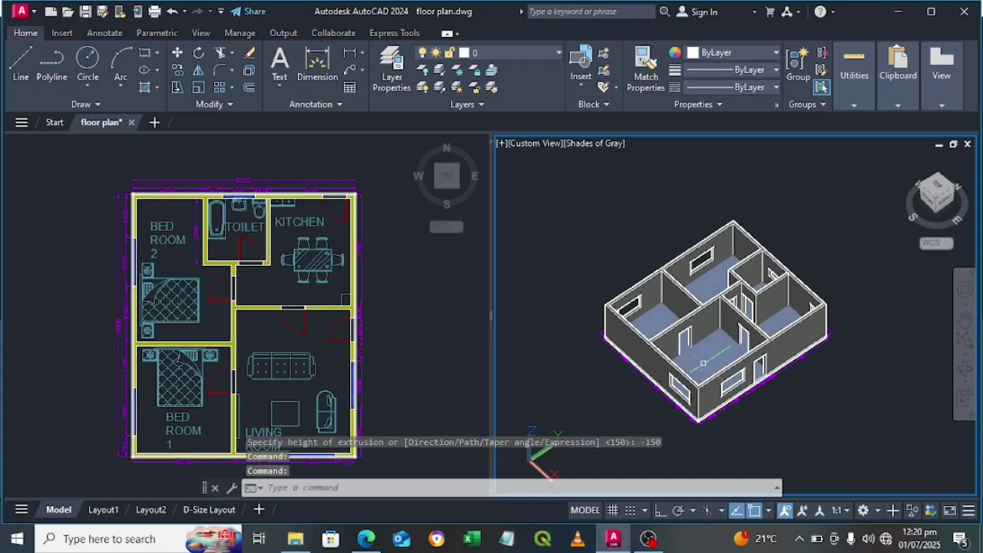
pyautogui.scroll(2, 703, 363)
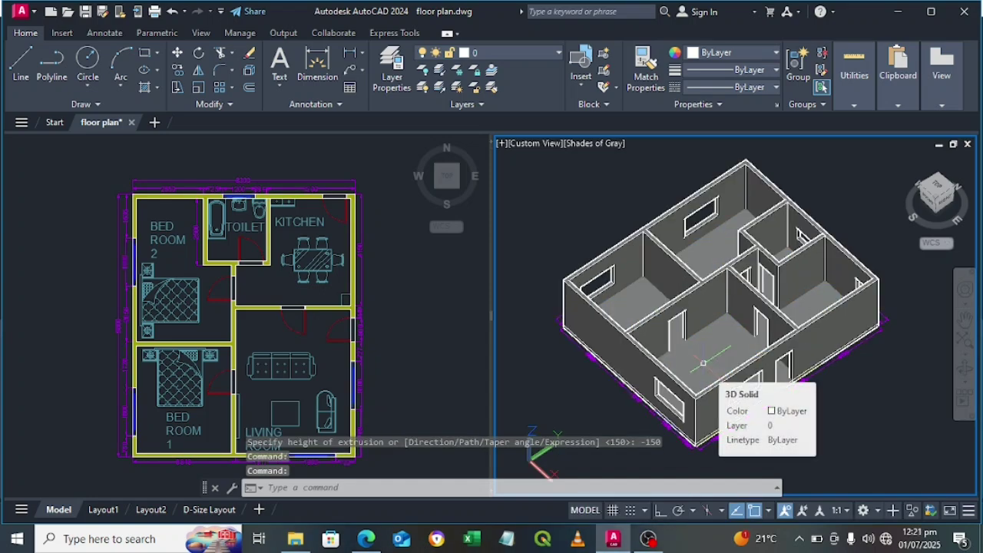